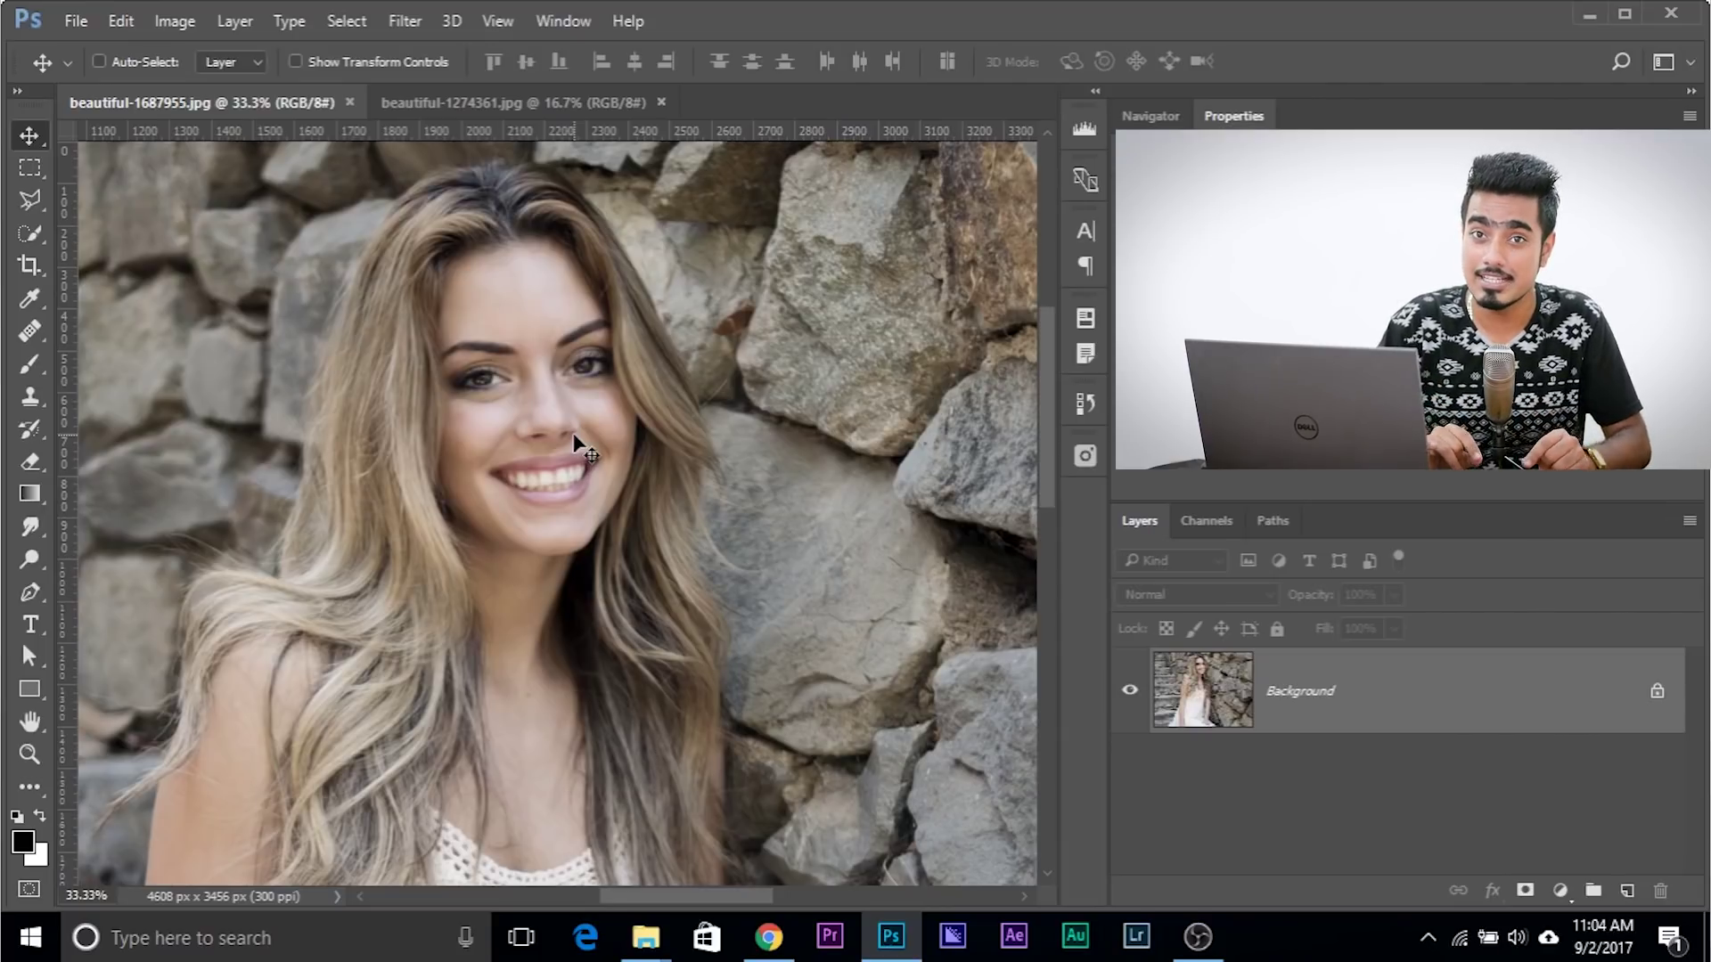
Zoom to 50% on the face and bring up the adjustment layer type list.
scroll(658, 421, up, 1)
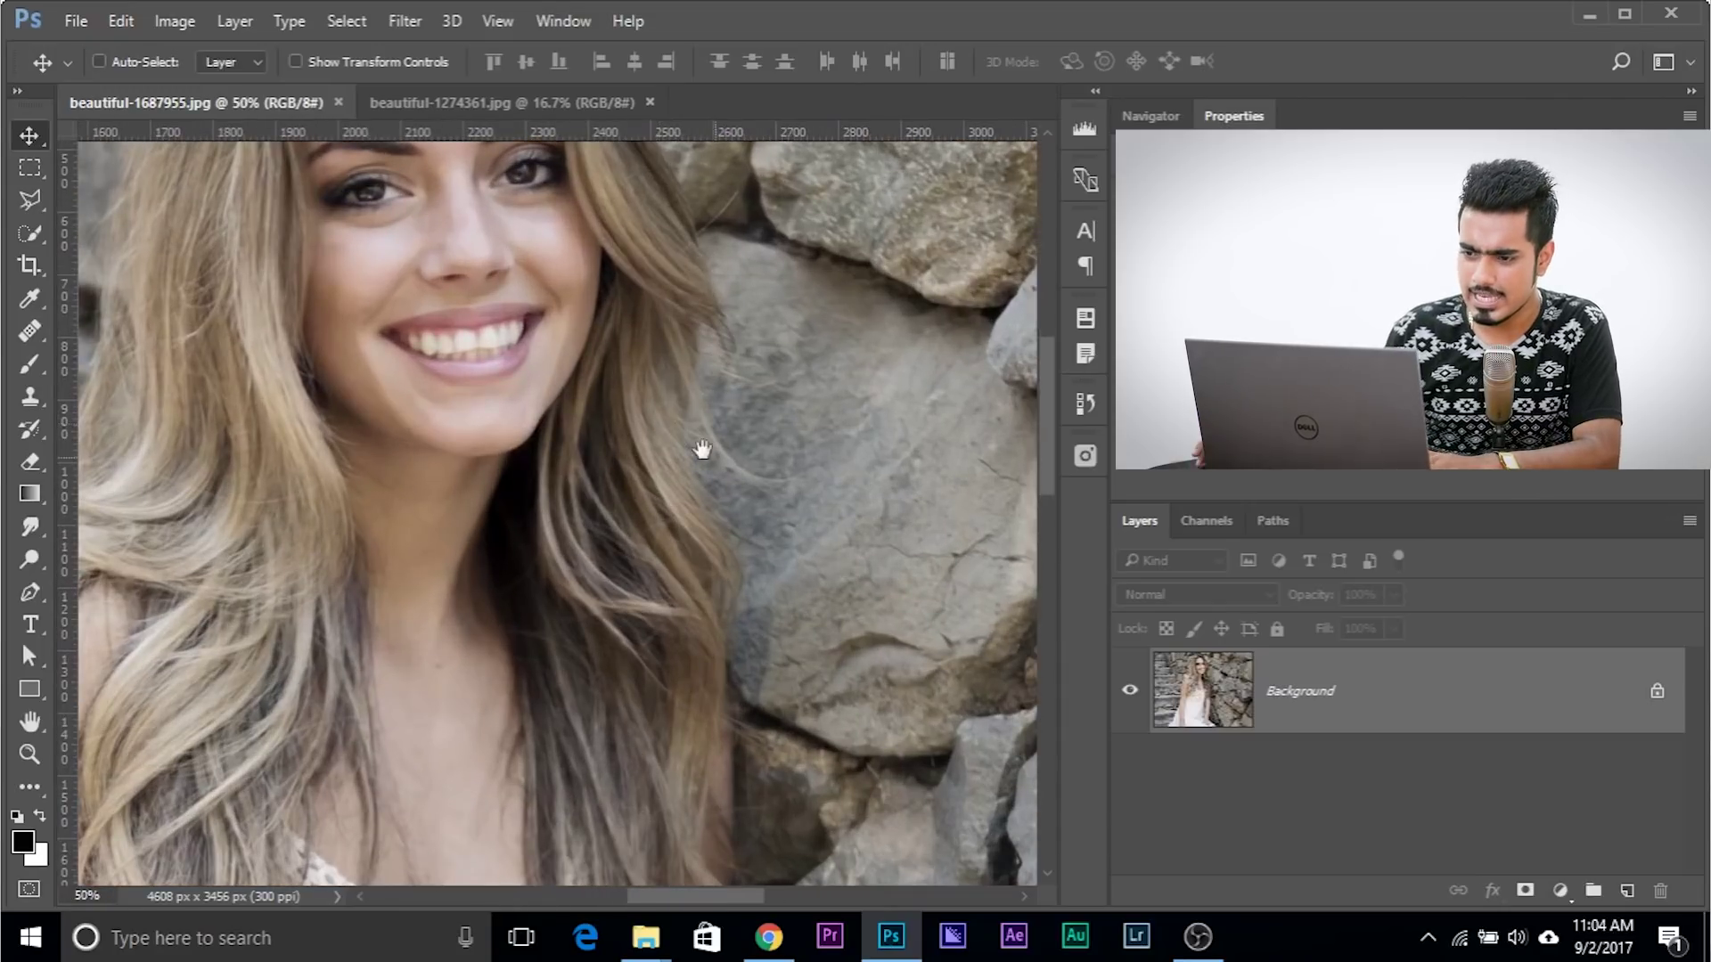
scroll(580, 410, up, 2)
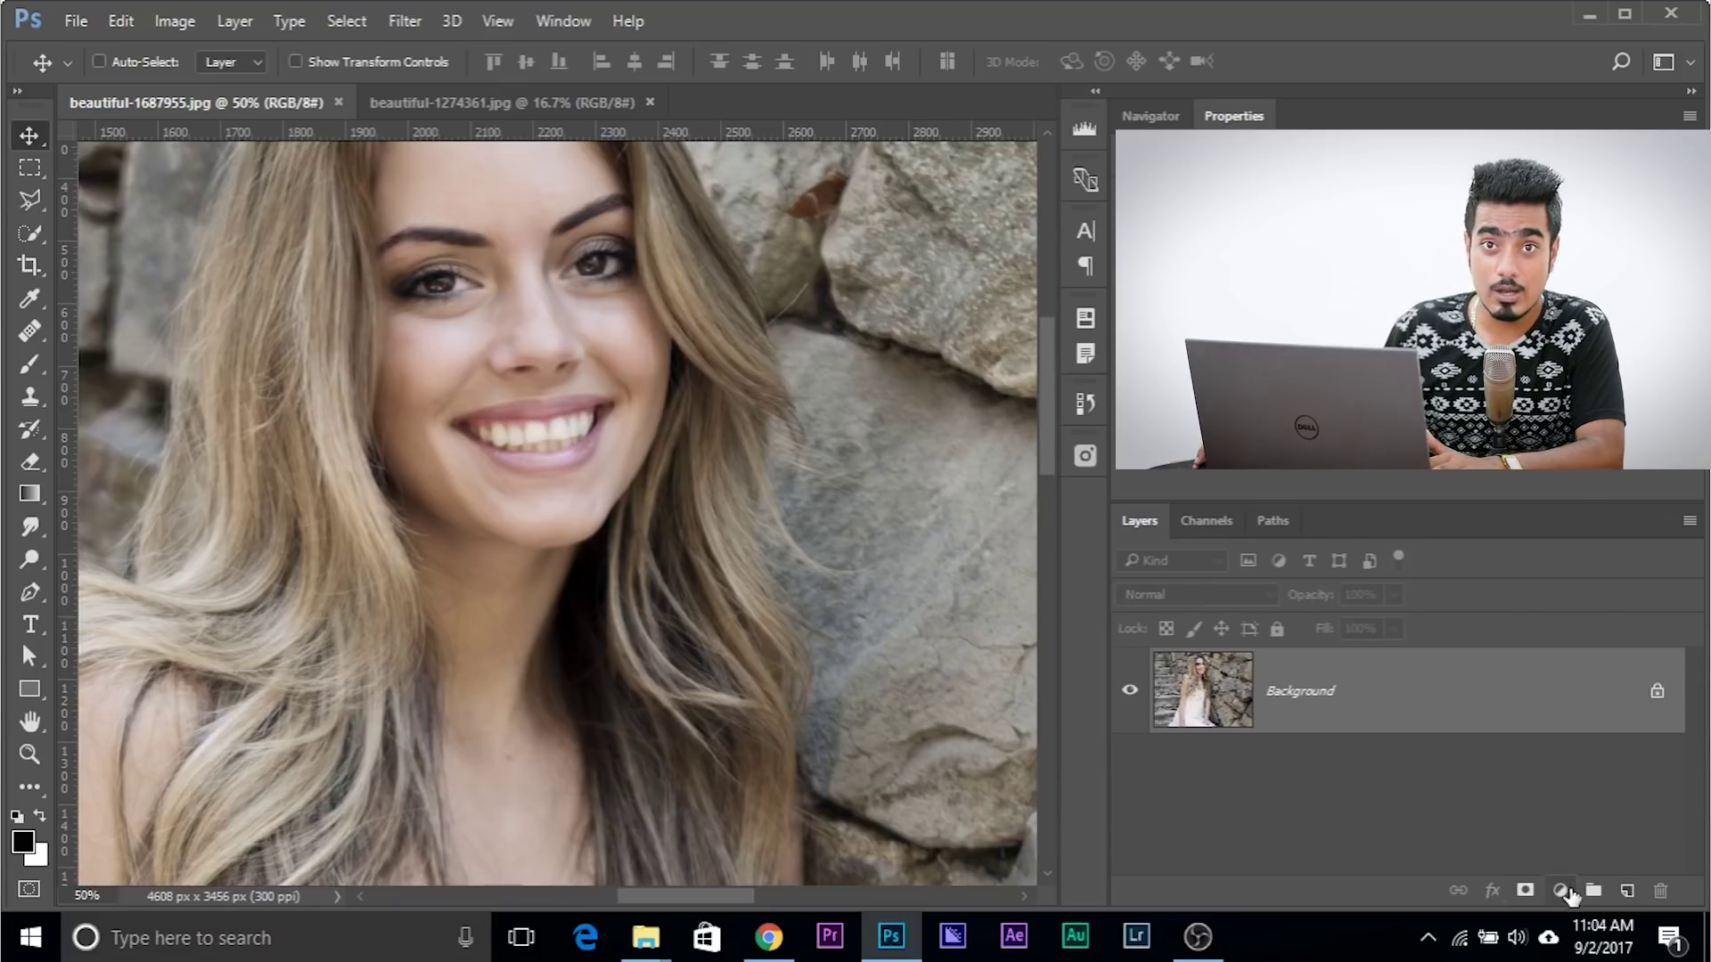
click(1561, 890)
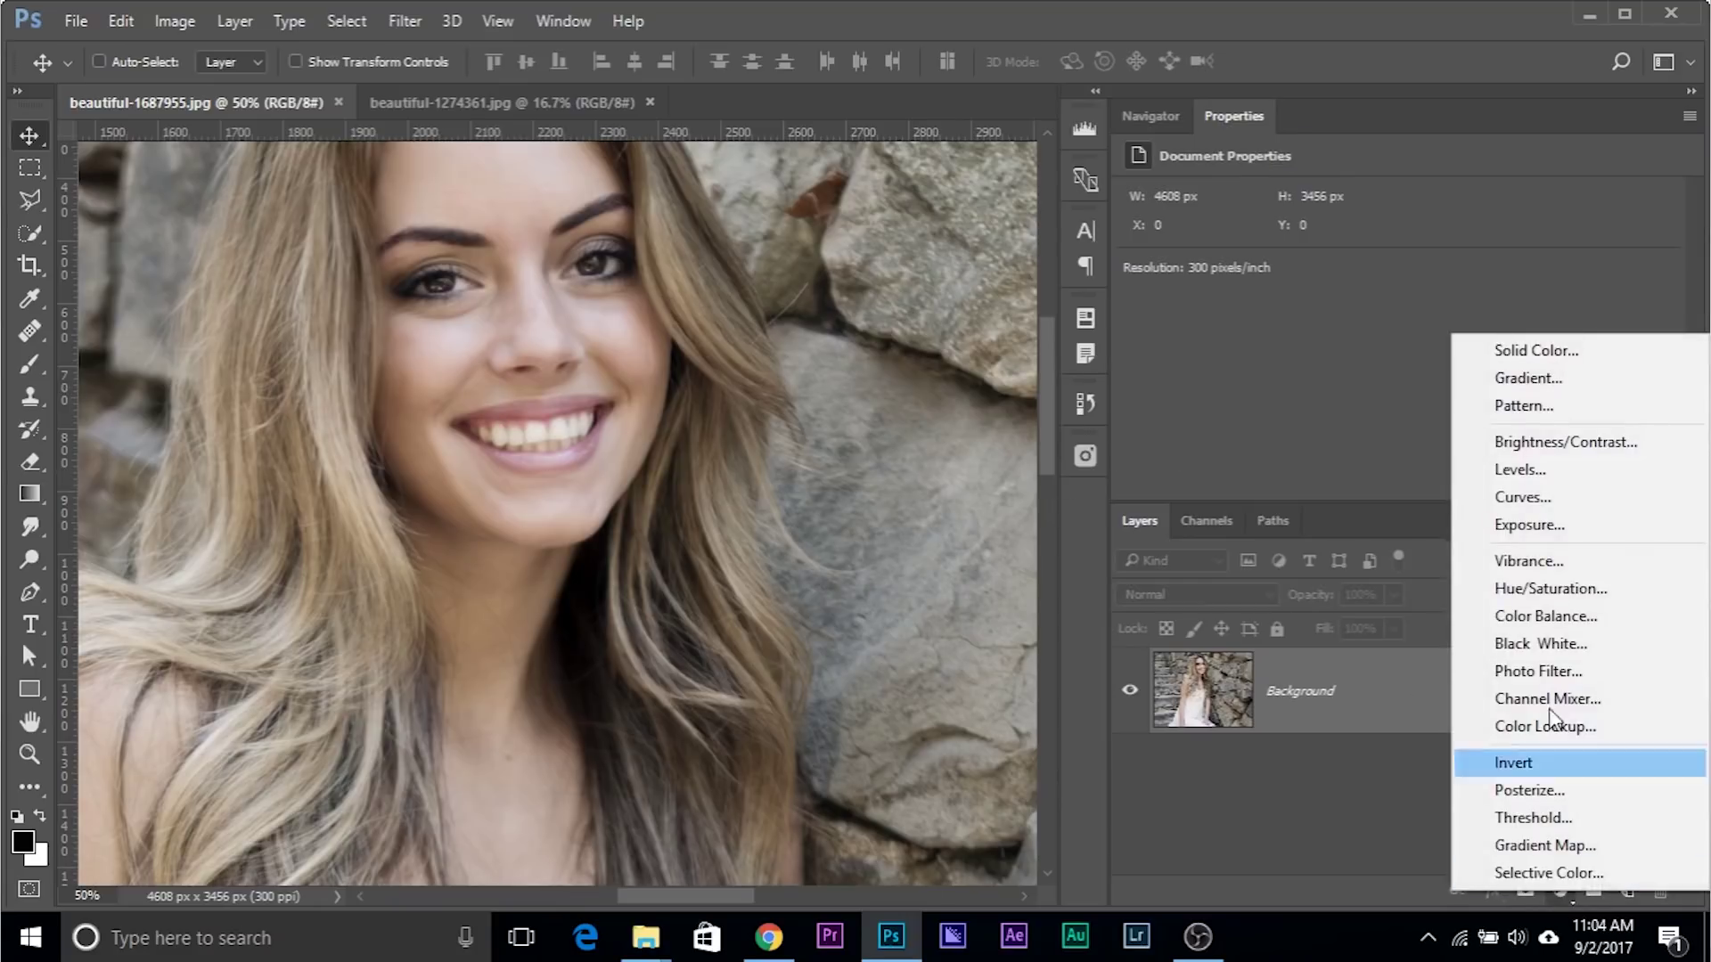
Add a Vibrance layer at -40, checking the teeth up close, then select its mask.
click(1543, 561)
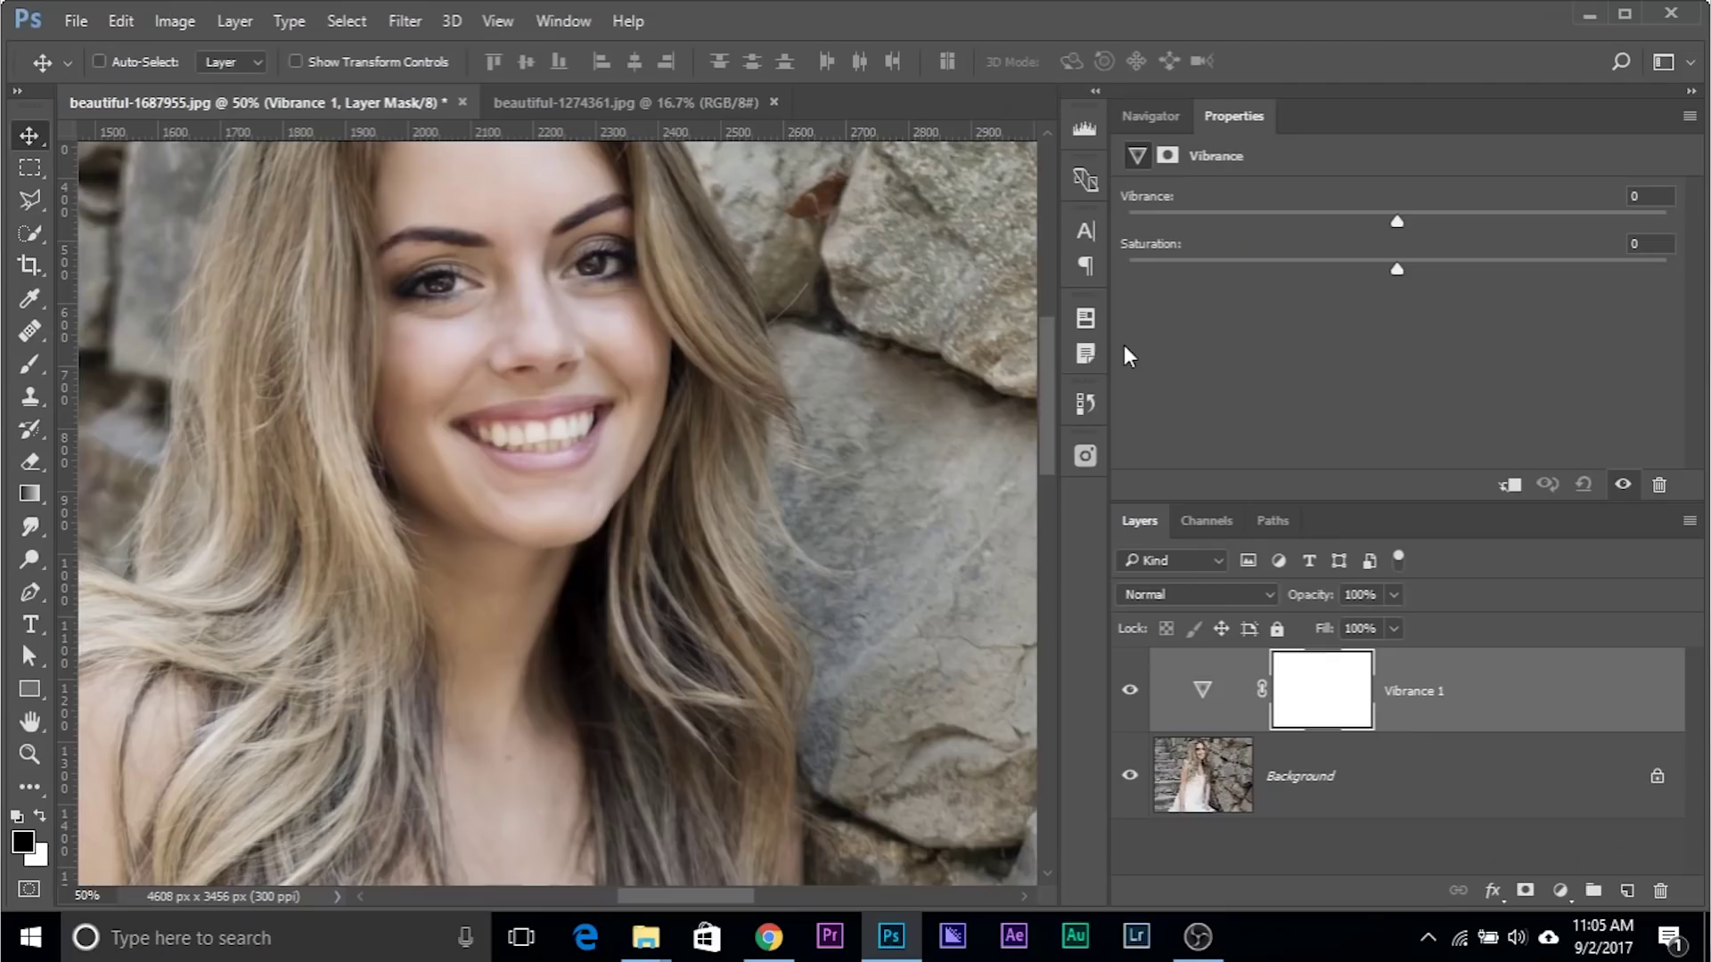
key(ctrl+plus)
key(ctrl+plus)
key(ctrl+plus)
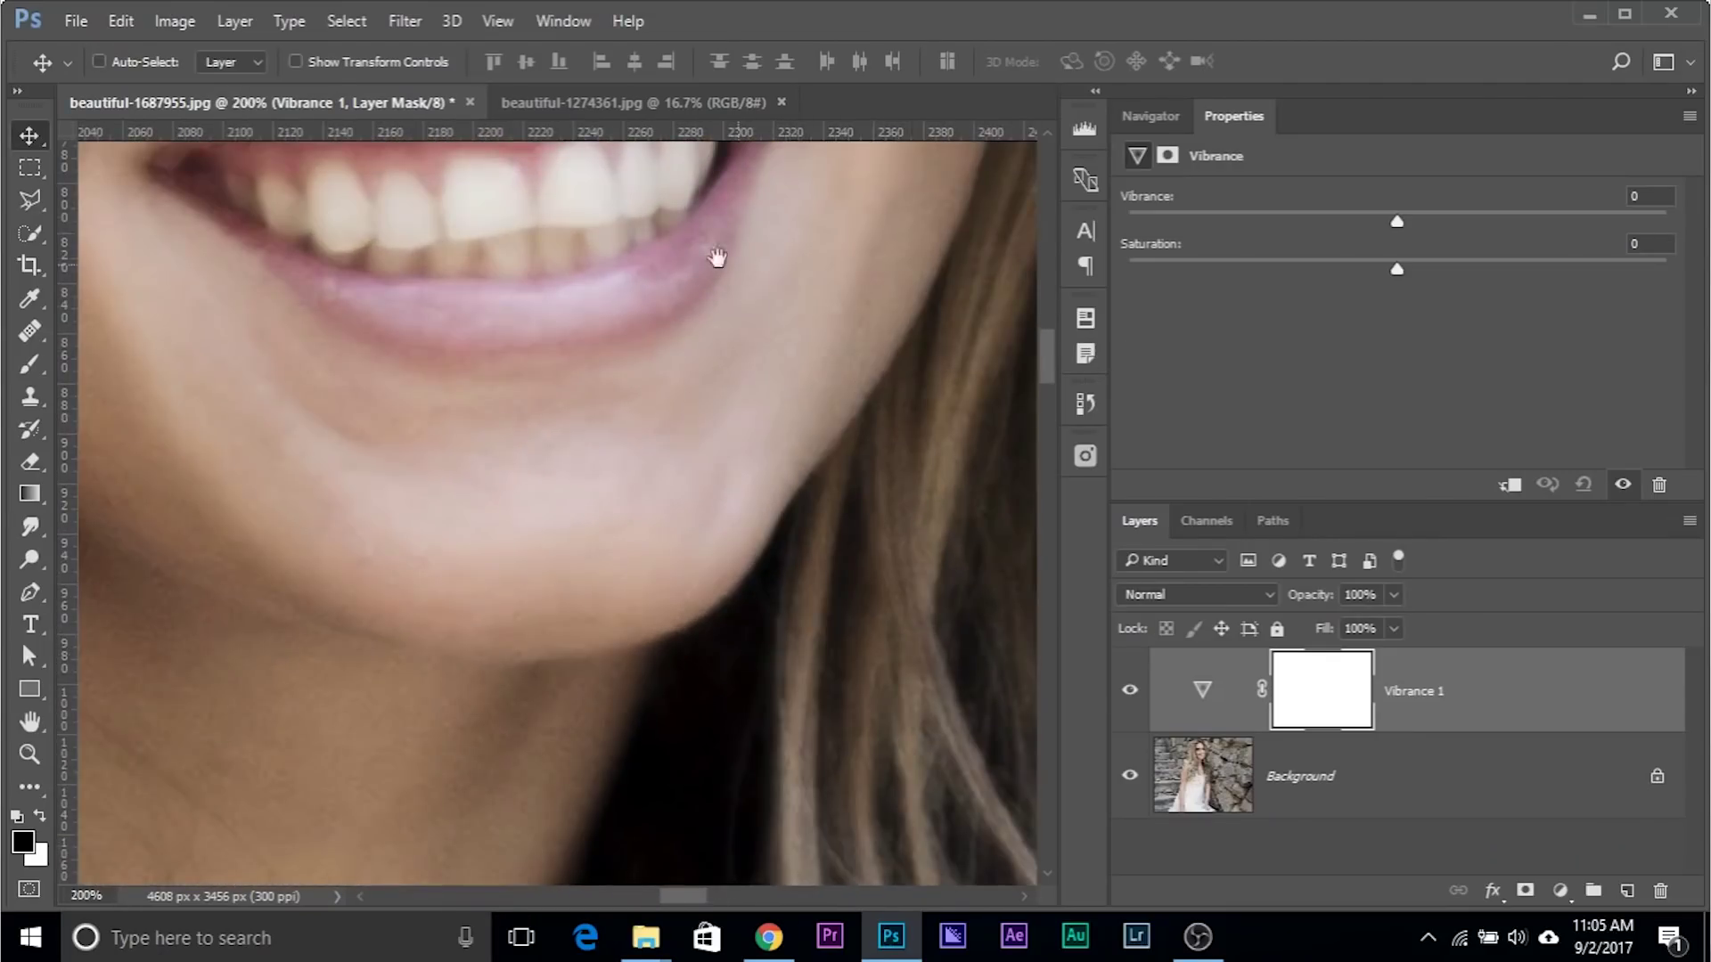
drag(717, 257, 811, 604)
drag(1387, 223, 1290, 224)
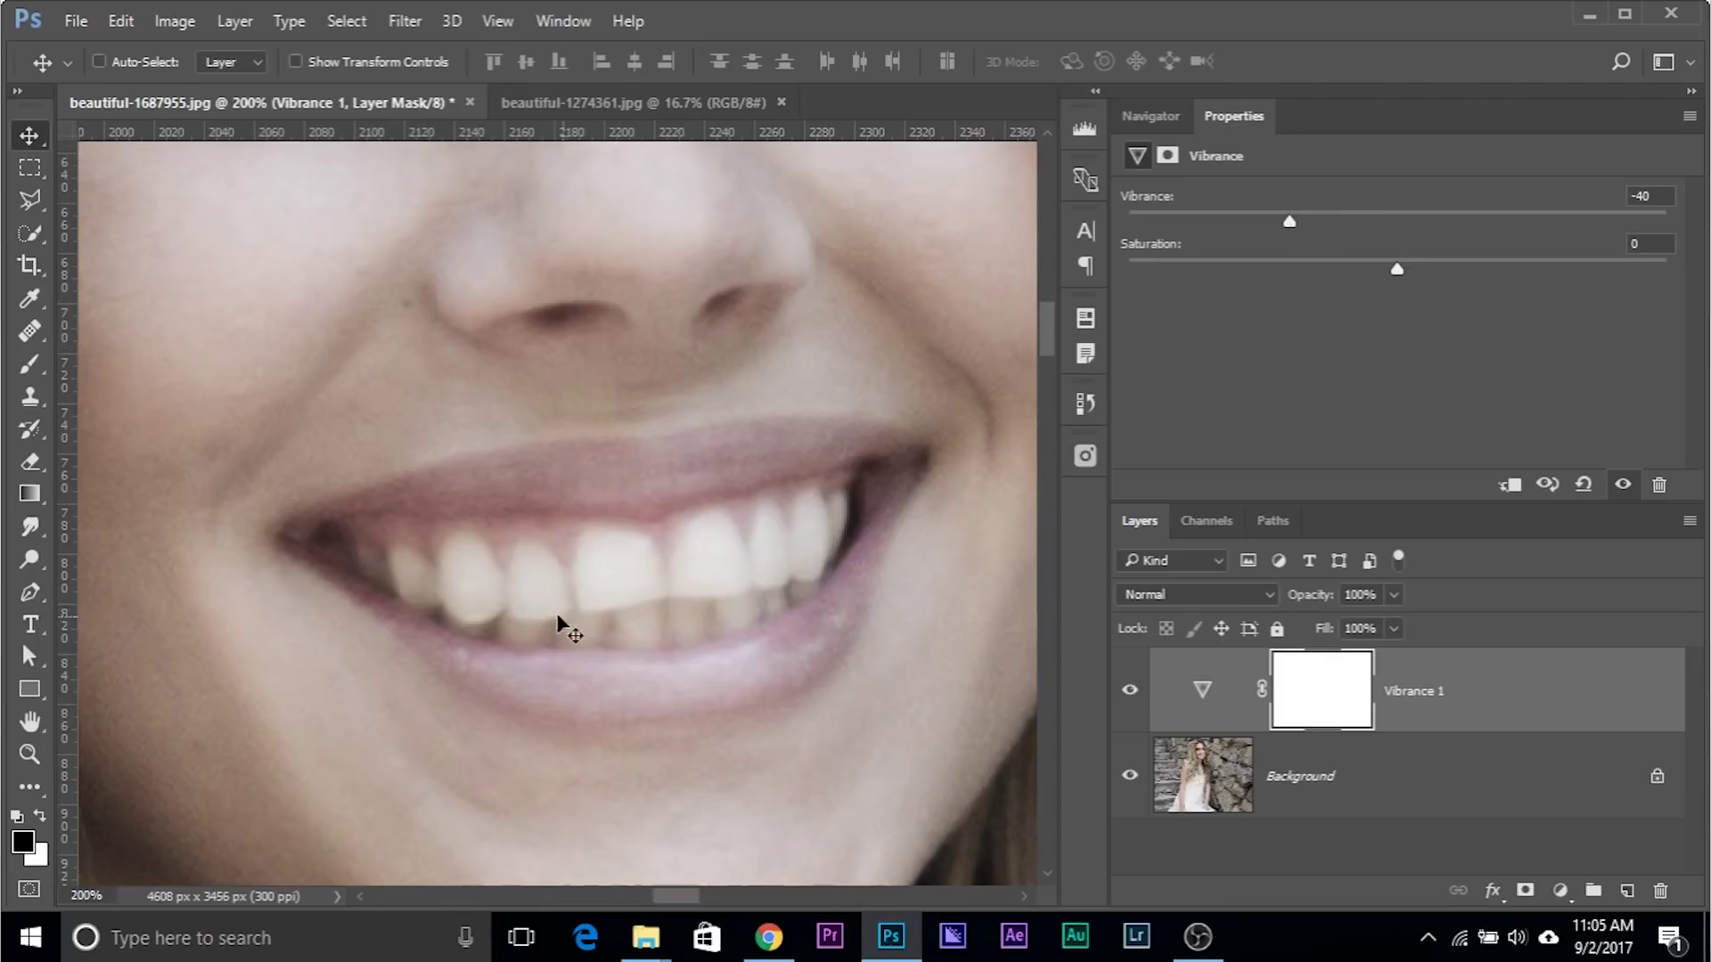
key(ctrl+minus)
key(ctrl+plus)
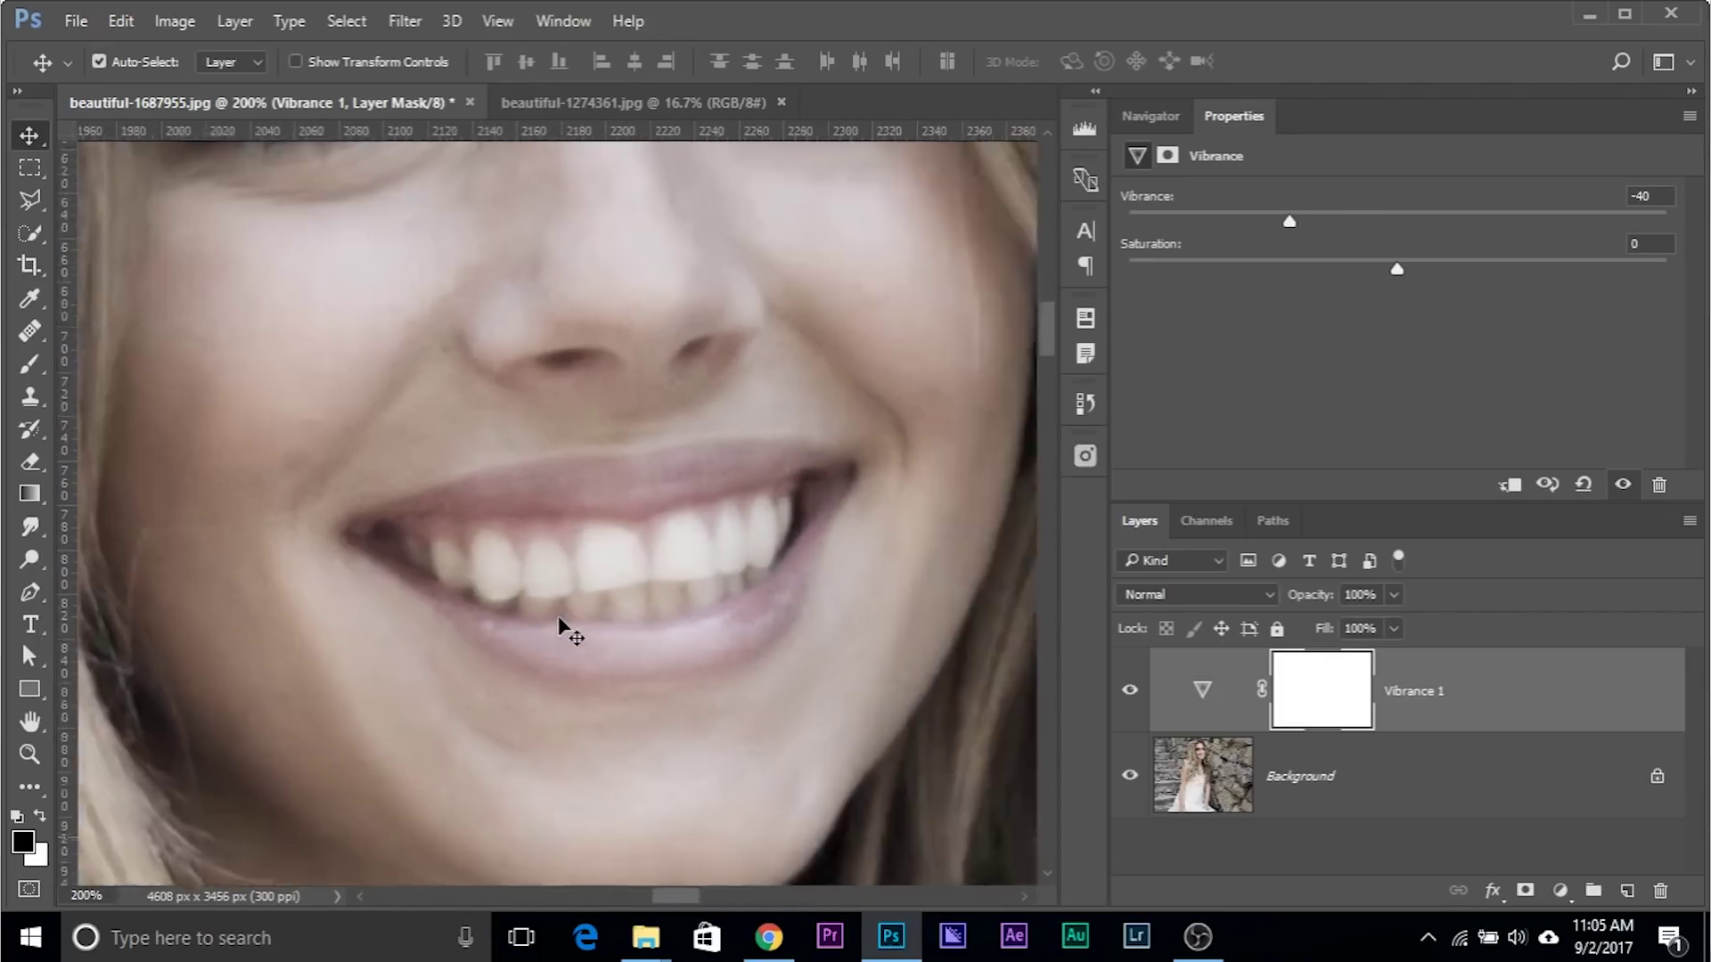
key(ctrl+minus)
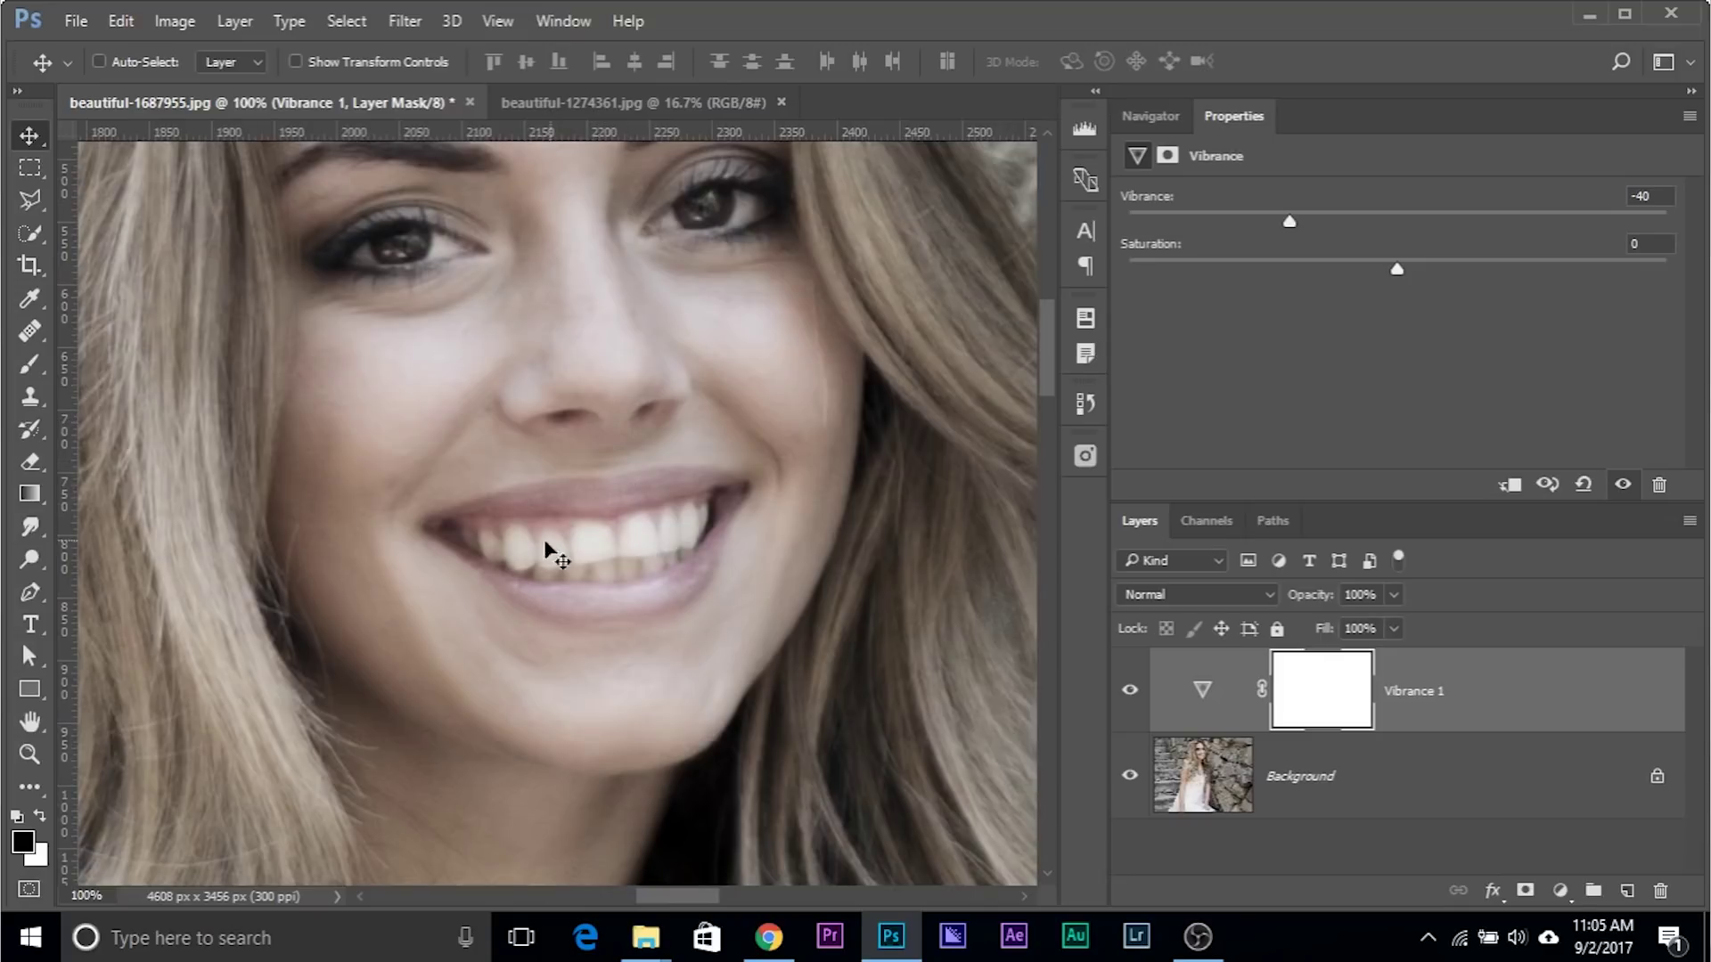
click(1319, 695)
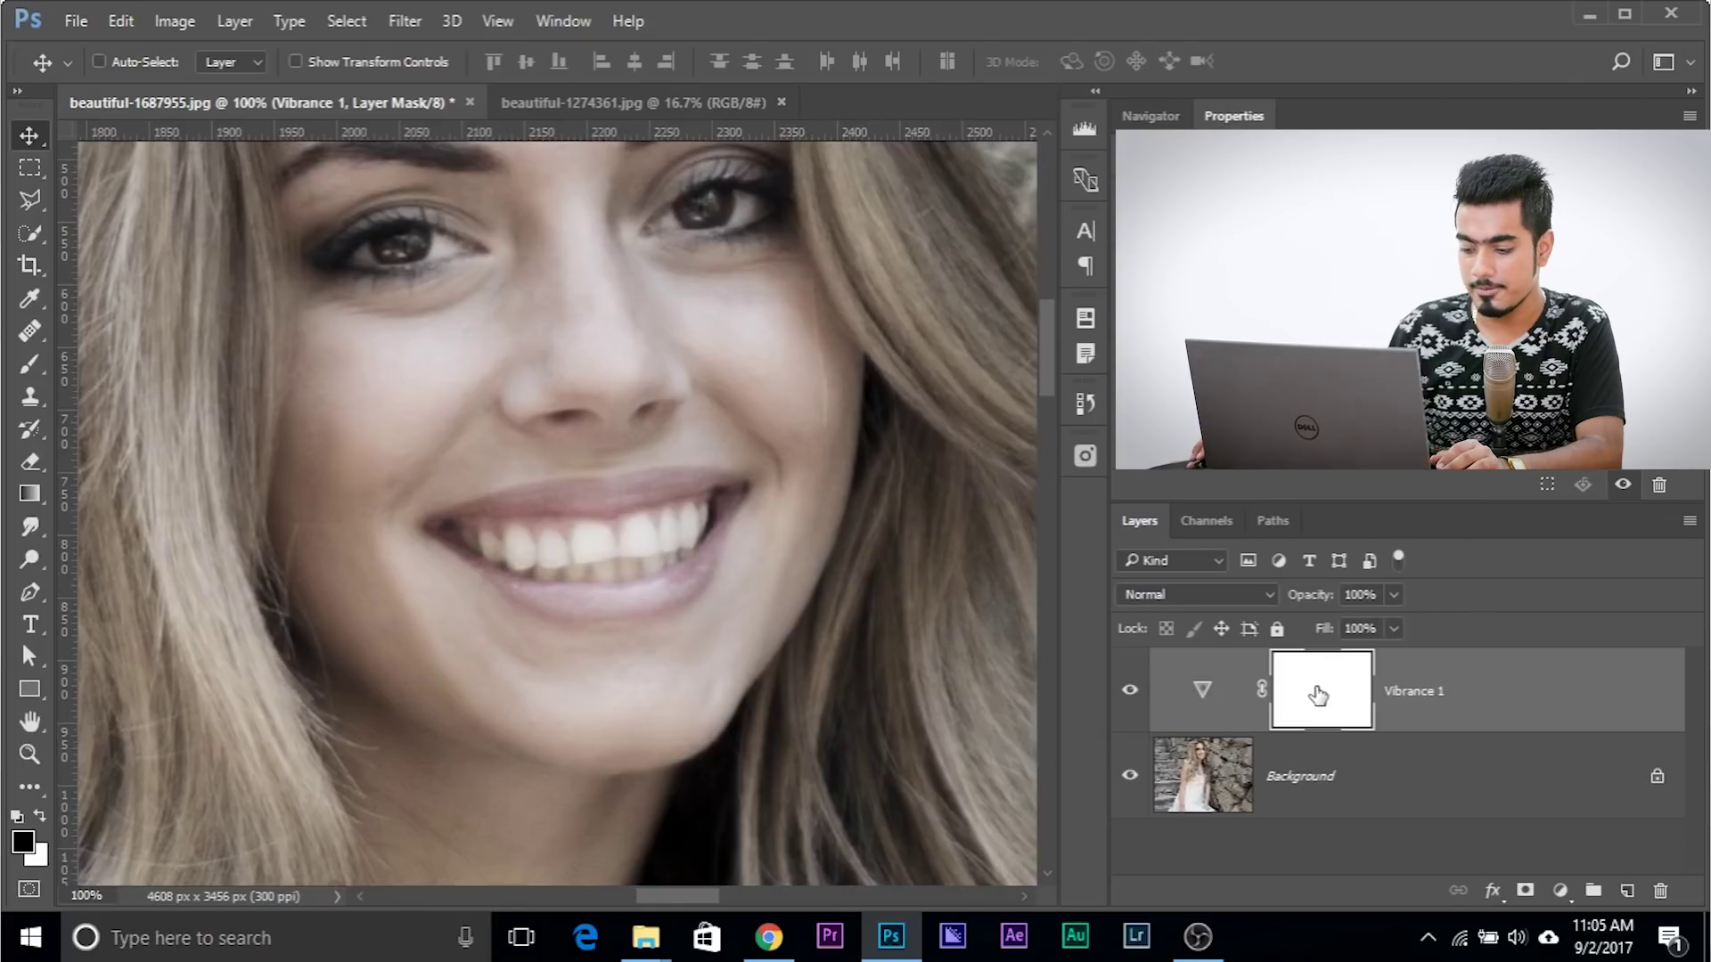
Invert the Vibrance 1 mask to black and set up a small white brush over the smile.
key(ctrl+i)
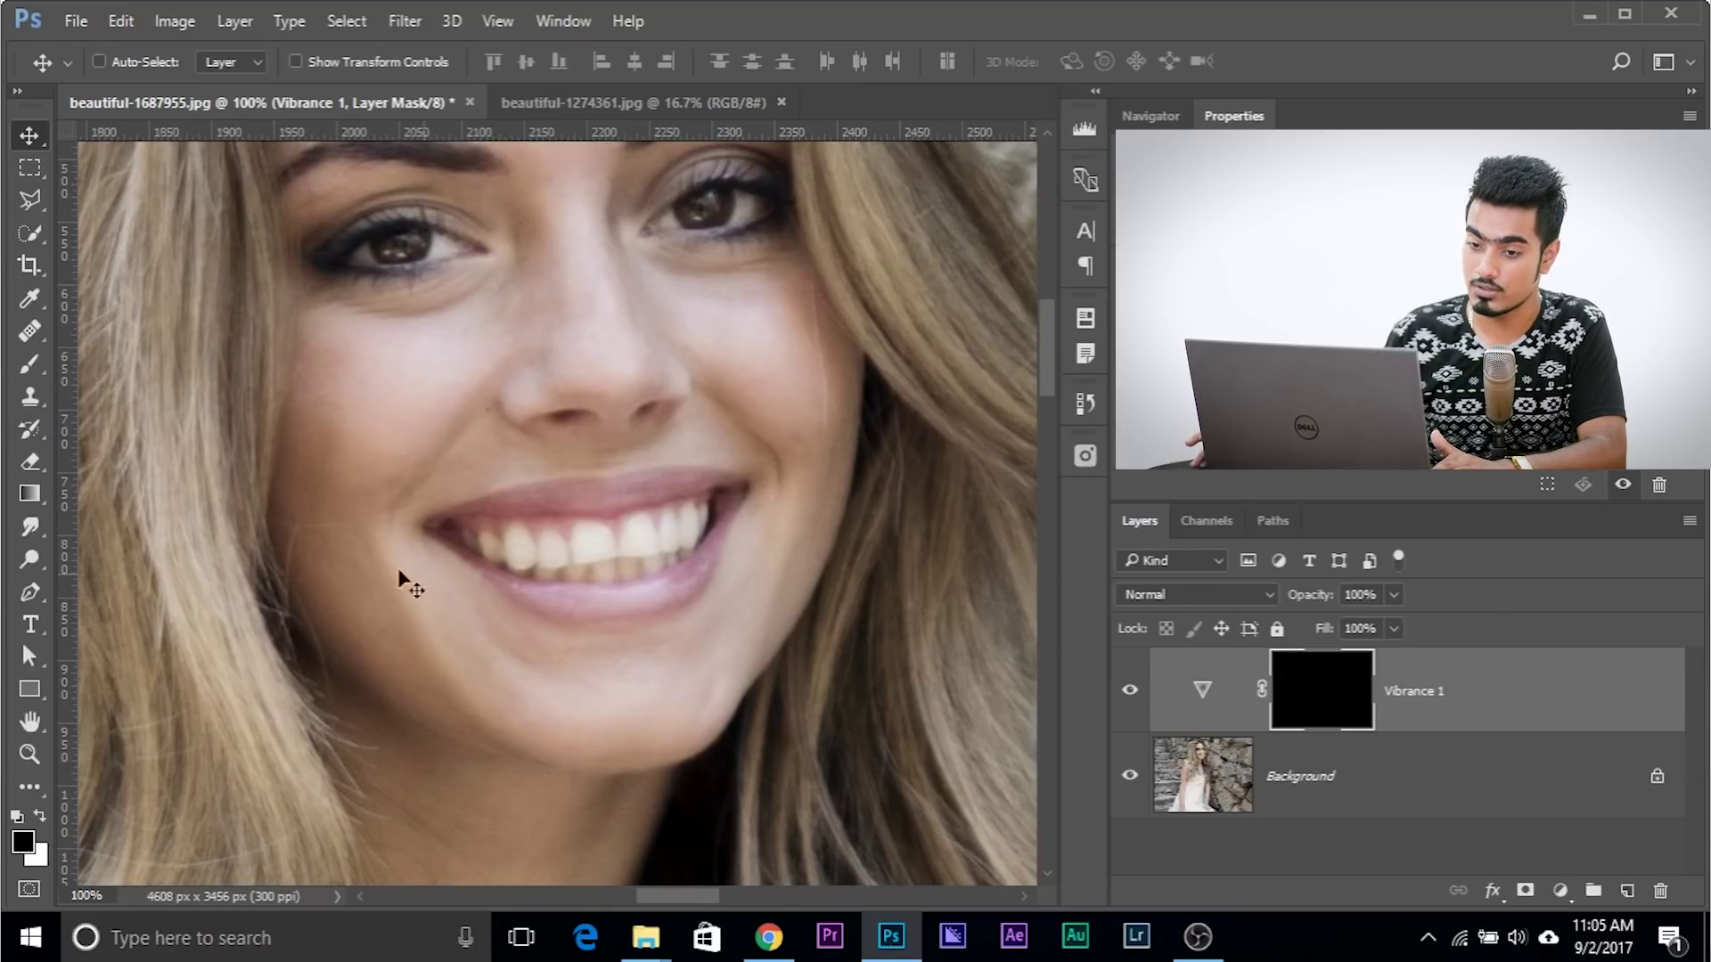
click(30, 364)
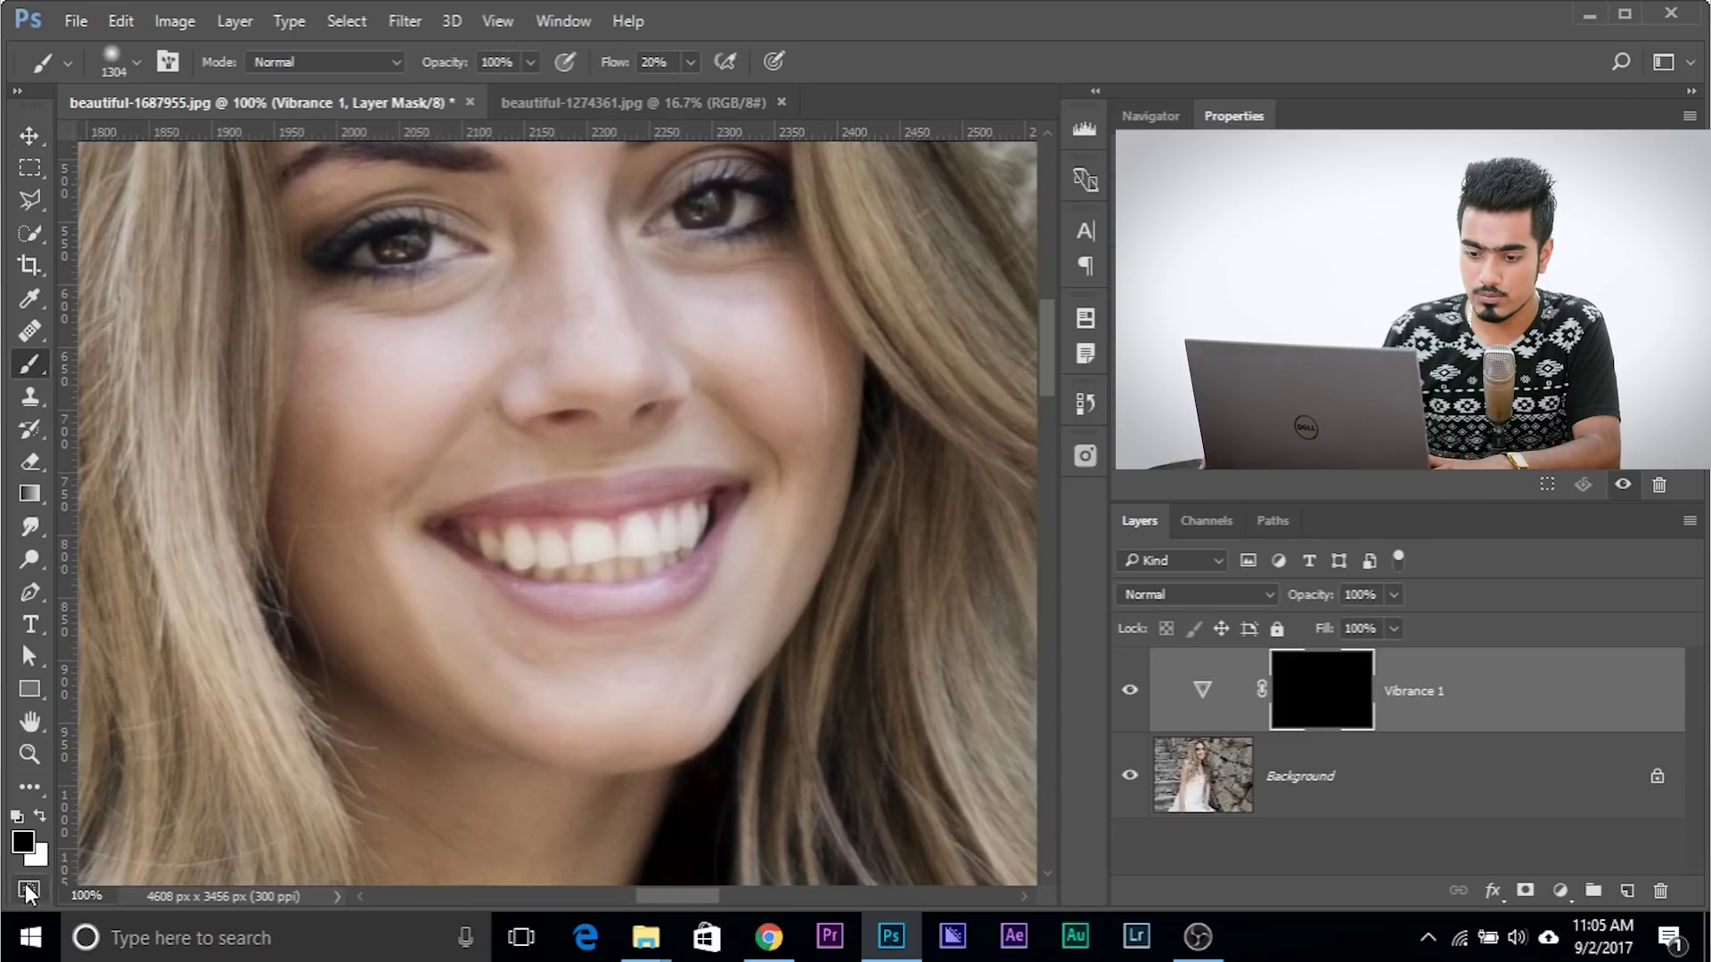
key(x)
key(ctrl+plus)
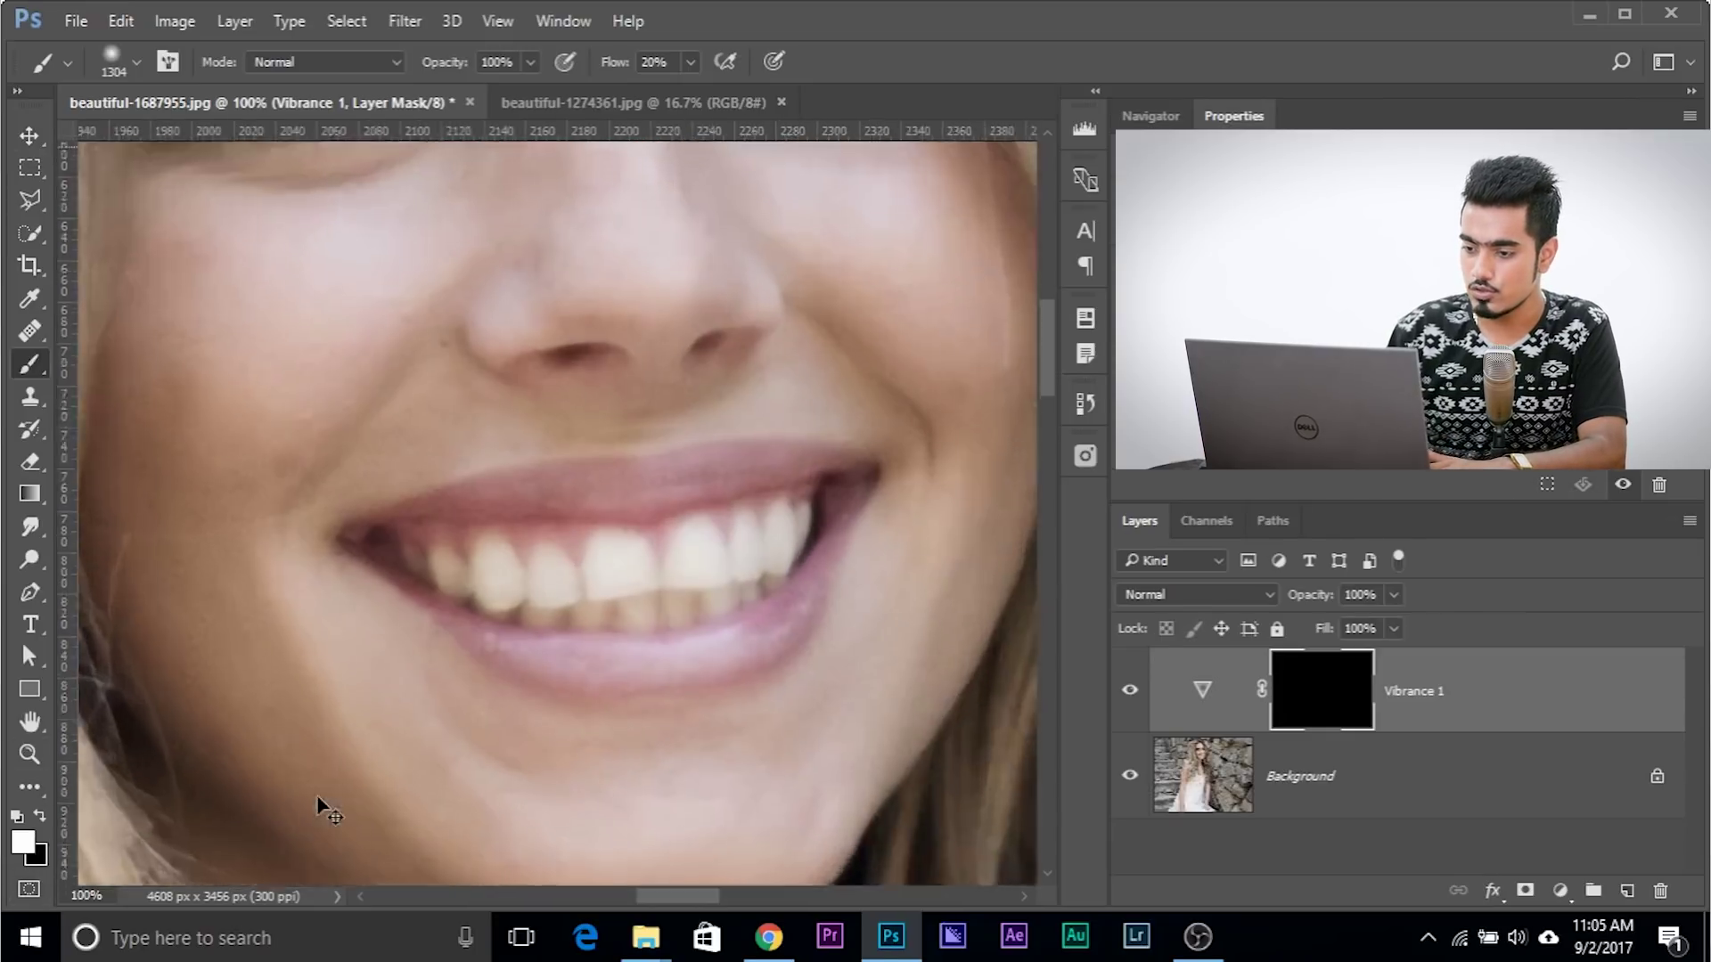
drag(396, 734, 583, 693)
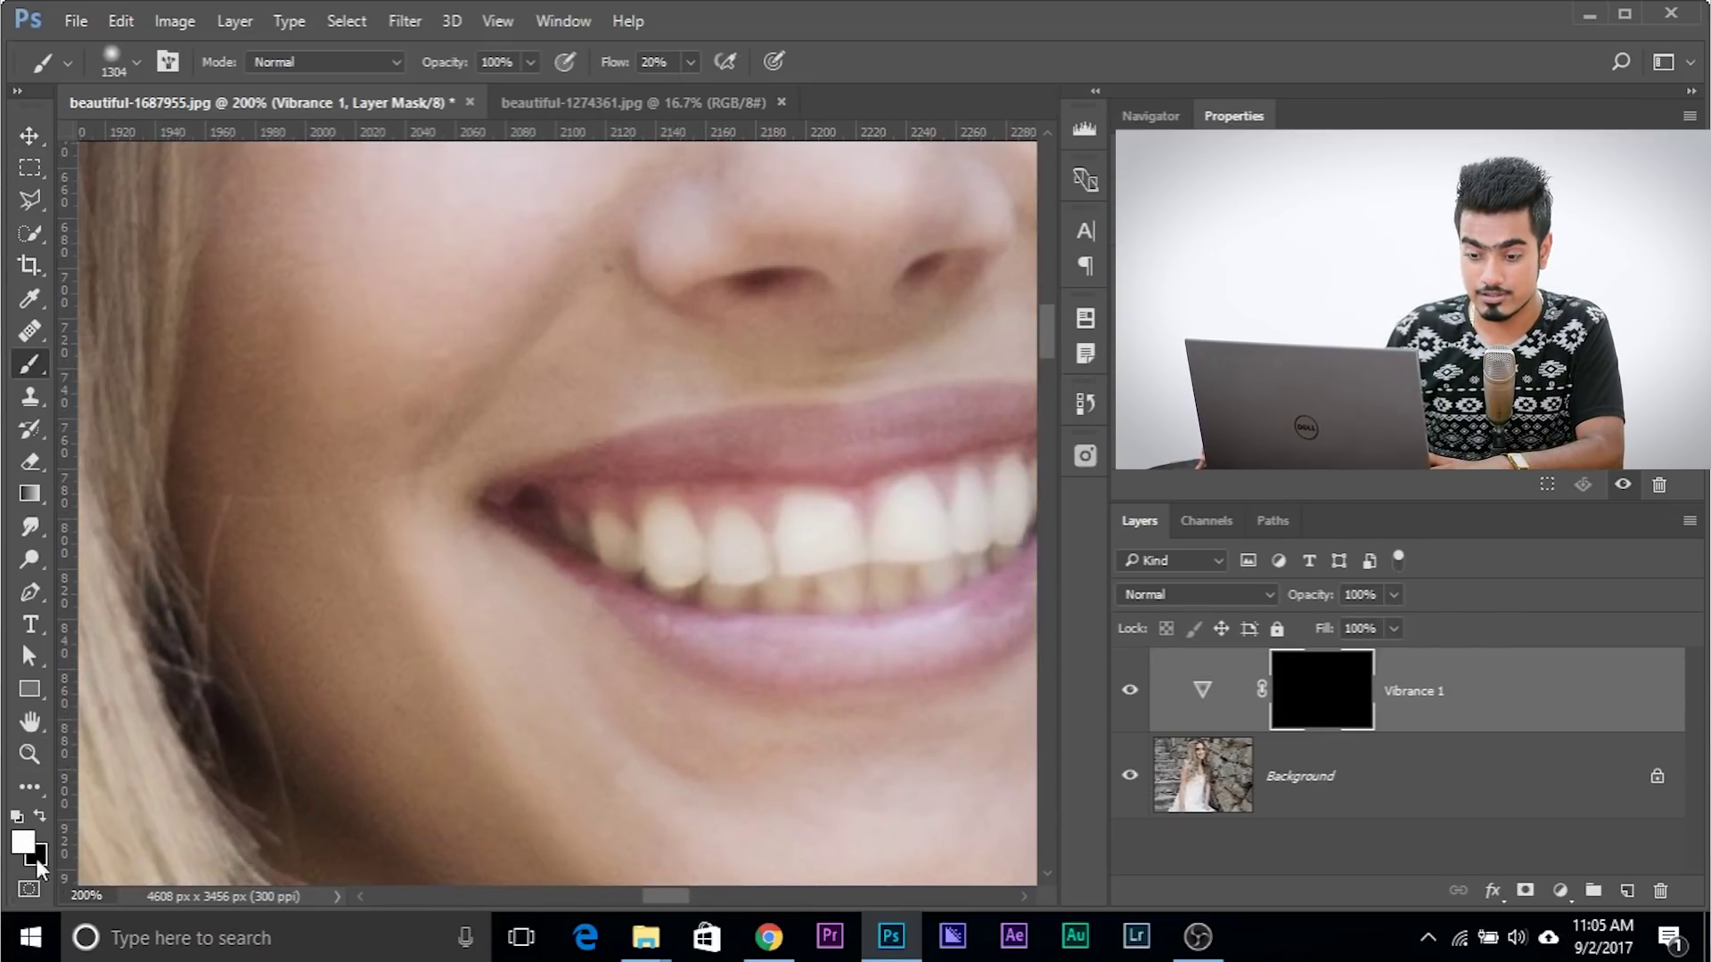
mouse_move(668, 604)
mouse_down()
mouse_move(703, 553)
mouse_move(768, 531)
mouse_move(352, 499)
mouse_move(612, 496)
mouse_move(461, 477)
mouse_move(554, 489)
mouse_up()
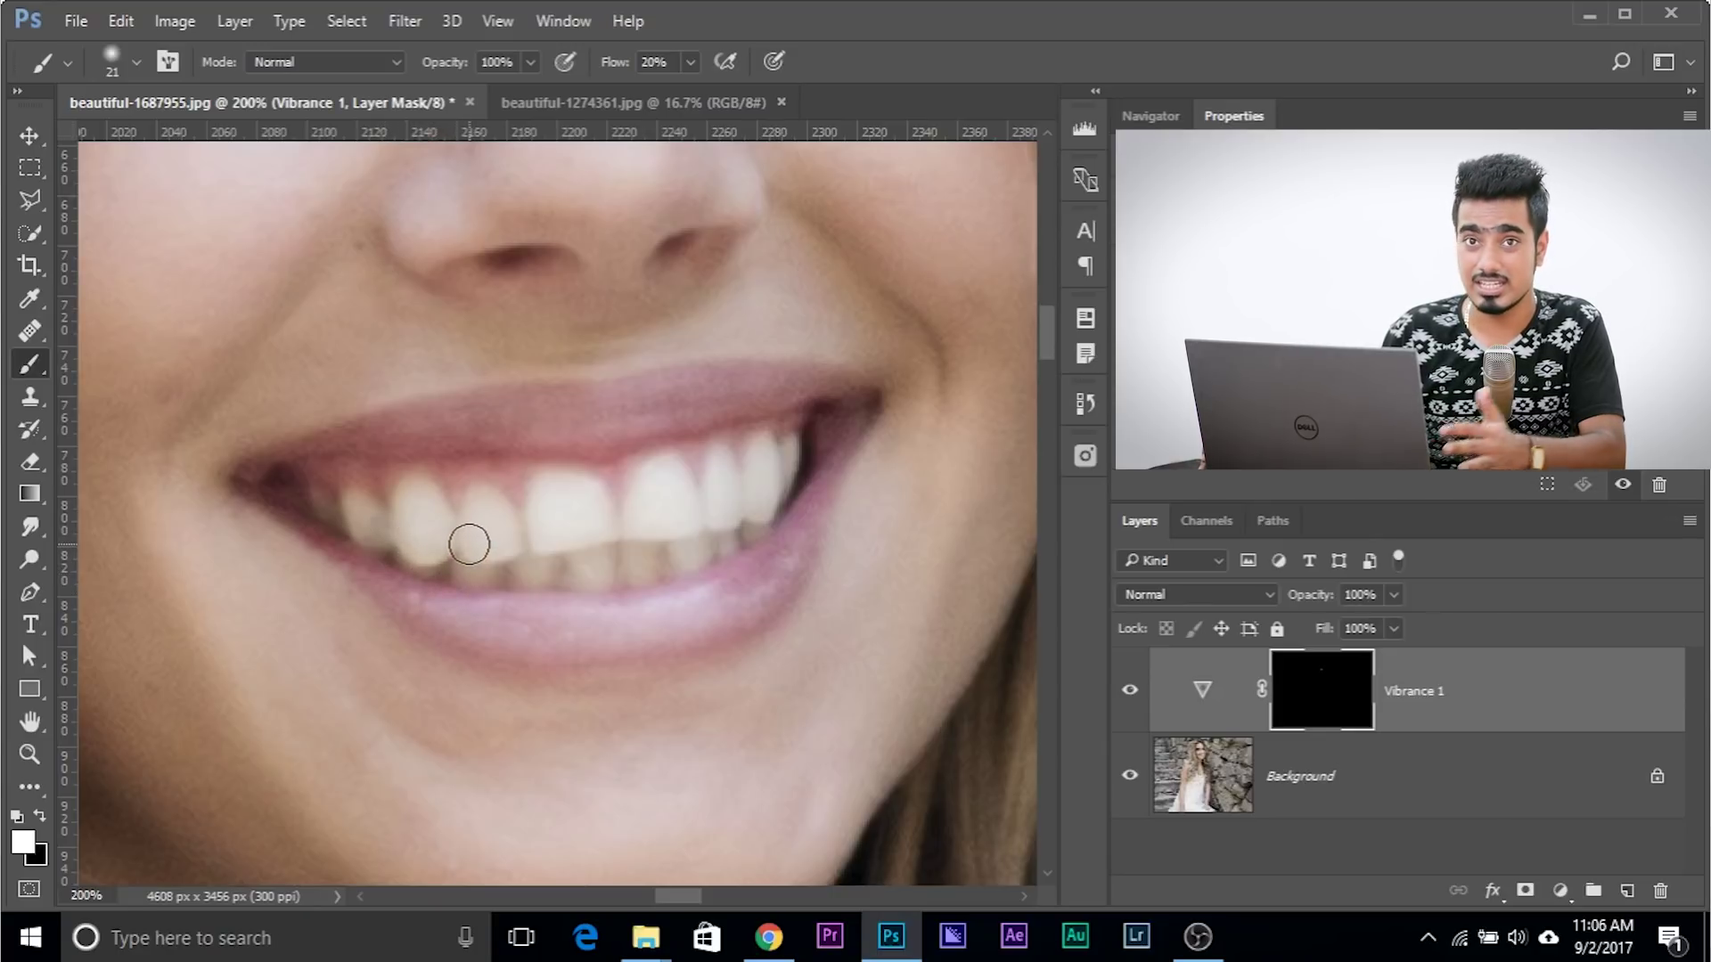
click(690, 62)
Set brush flow to 100% and paint white over the upper teeth on the mask.
drag(693, 89, 865, 77)
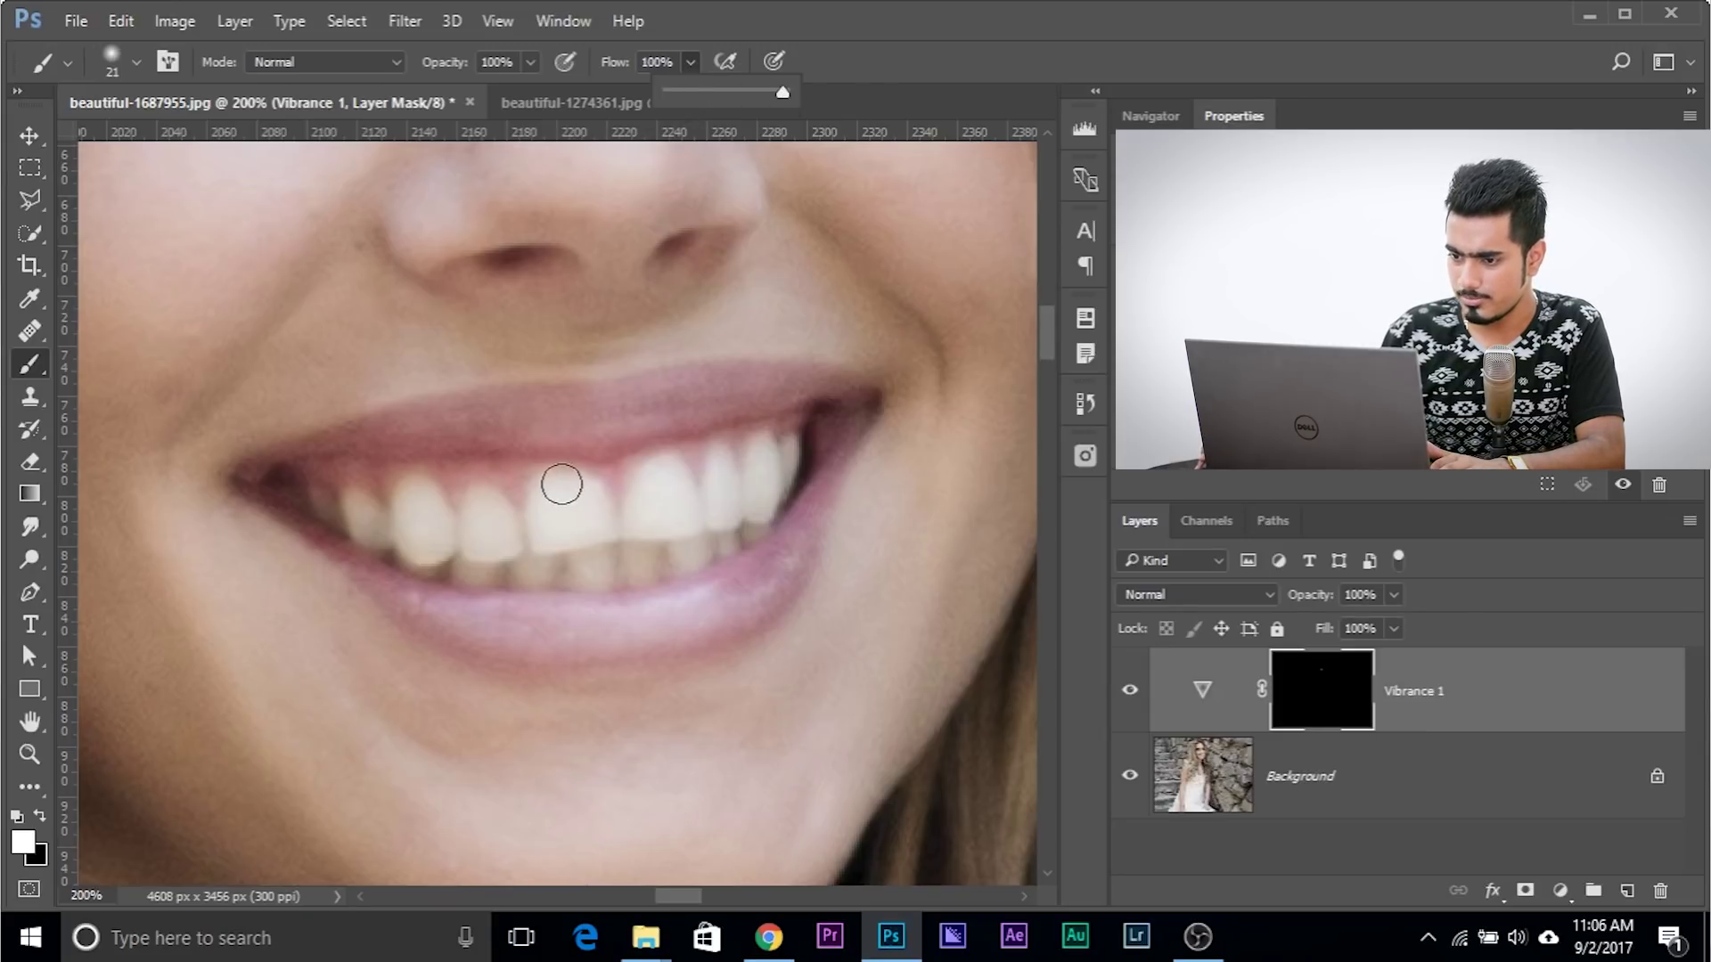
mouse_move(605, 537)
mouse_down()
mouse_move(648, 484)
mouse_move(710, 510)
mouse_move(763, 473)
mouse_up()
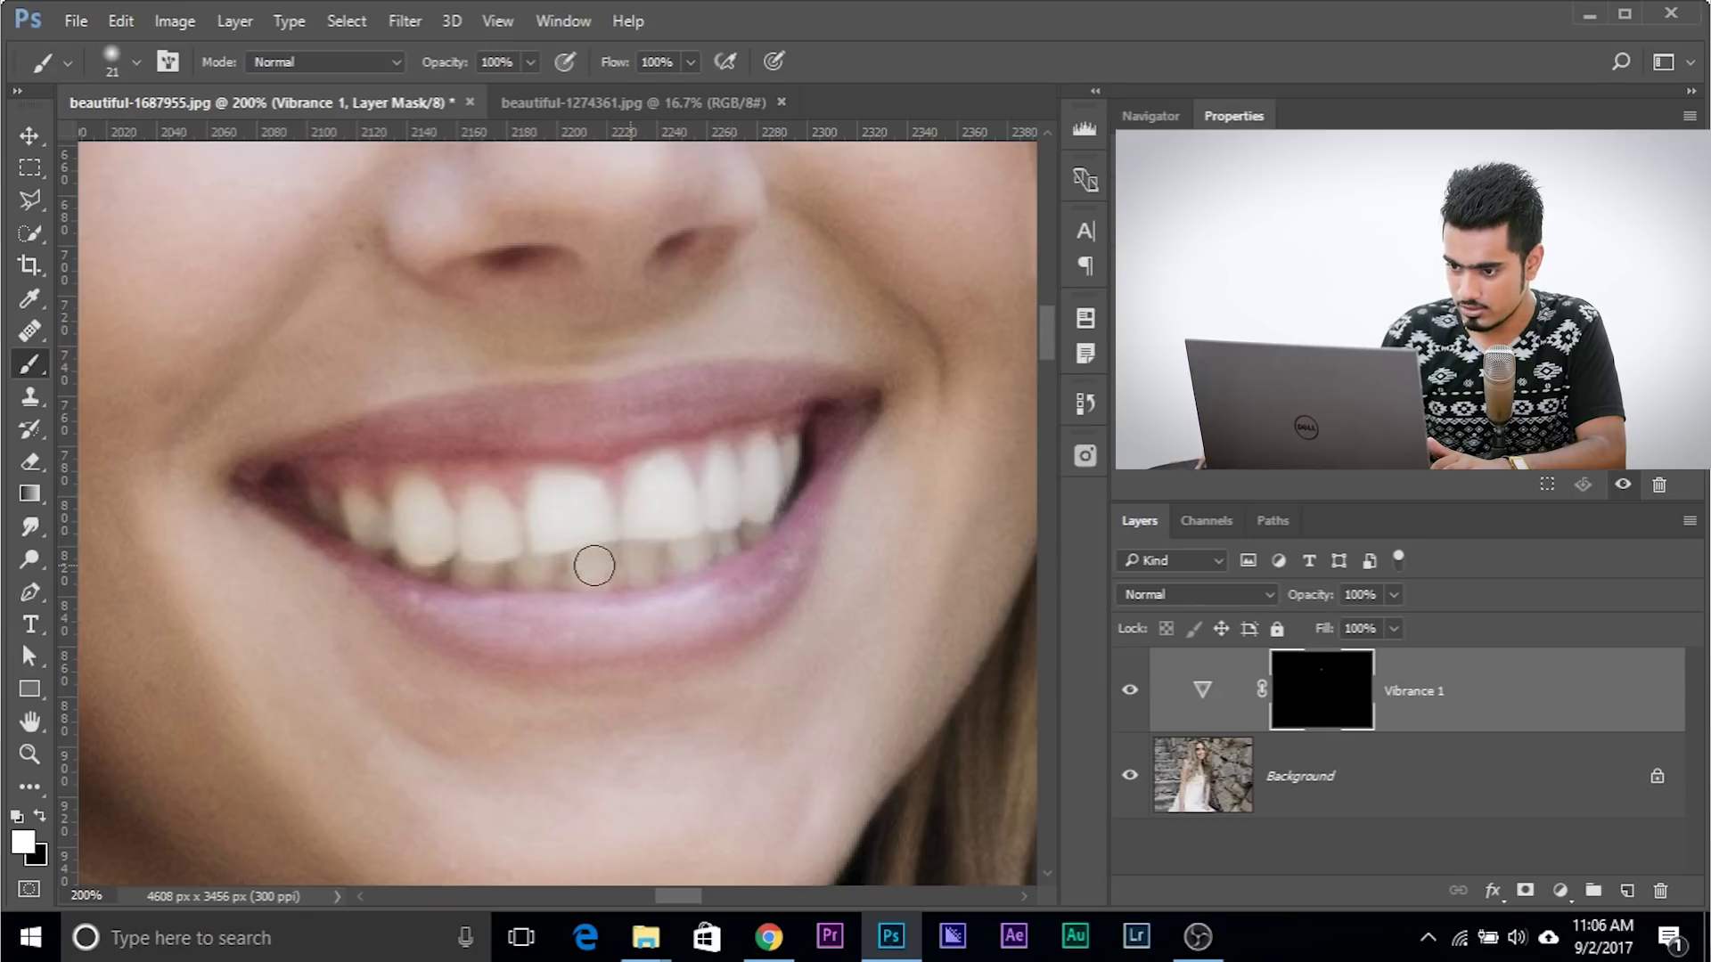
mouse_move(469, 513)
mouse_down()
mouse_move(497, 542)
mouse_move(421, 504)
mouse_move(413, 533)
mouse_move(347, 509)
mouse_up()
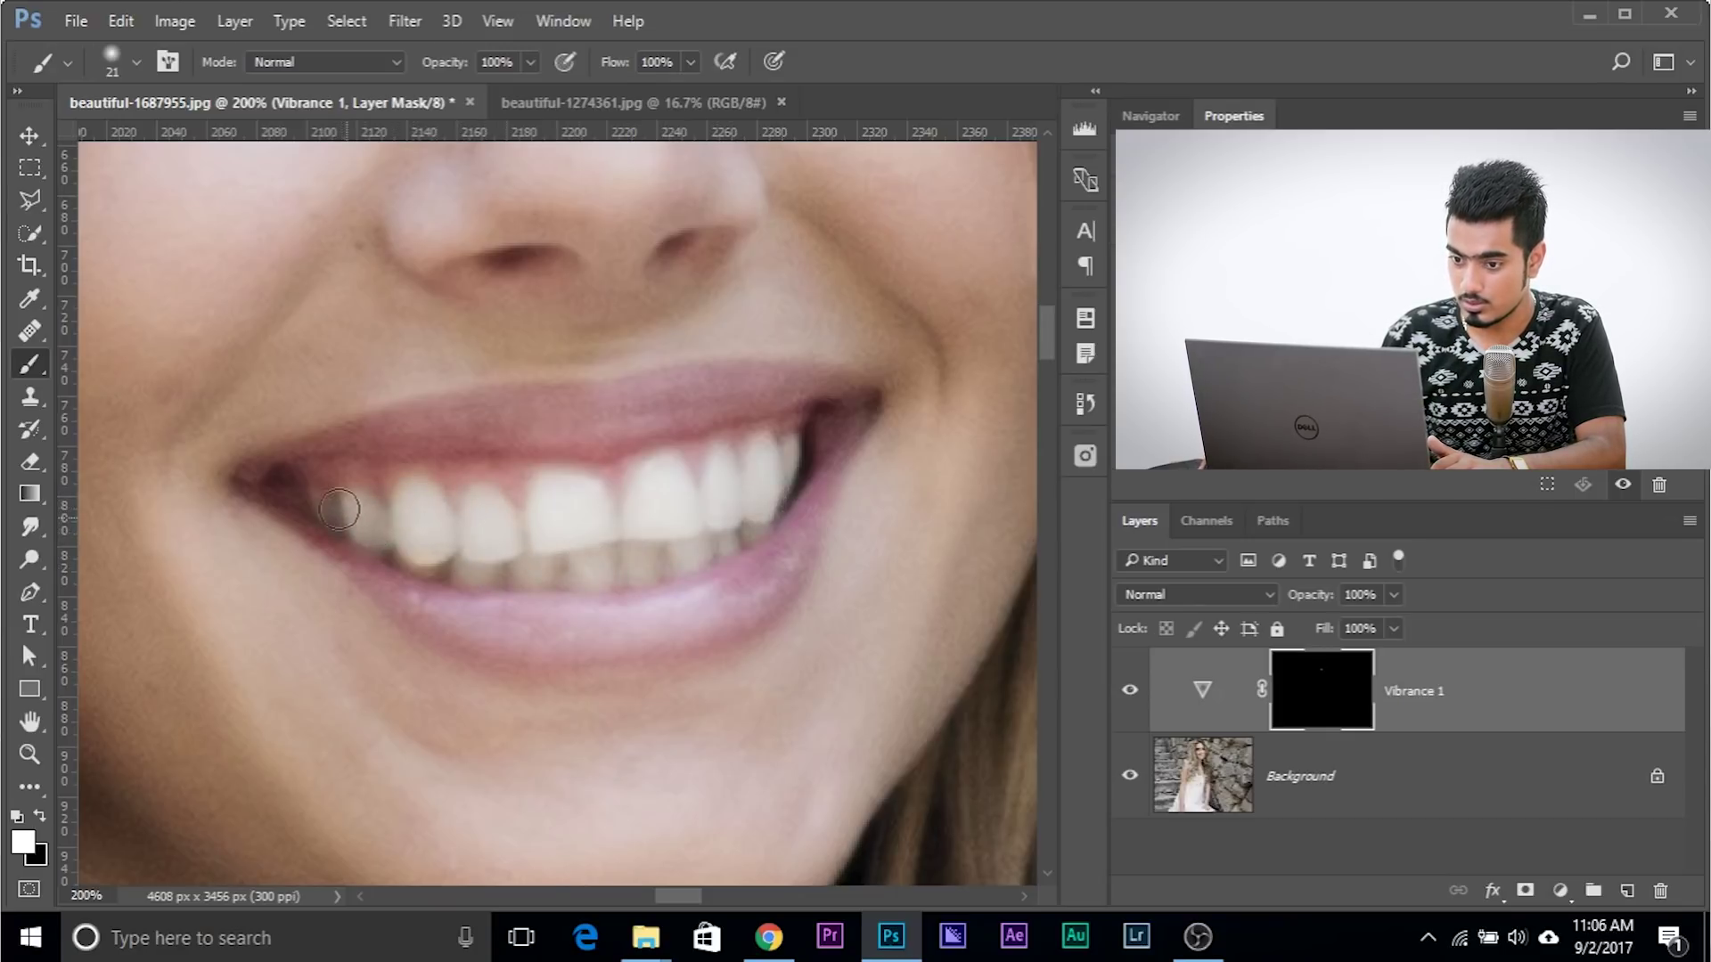
right_click(321, 492)
alt+right_click(325, 508)
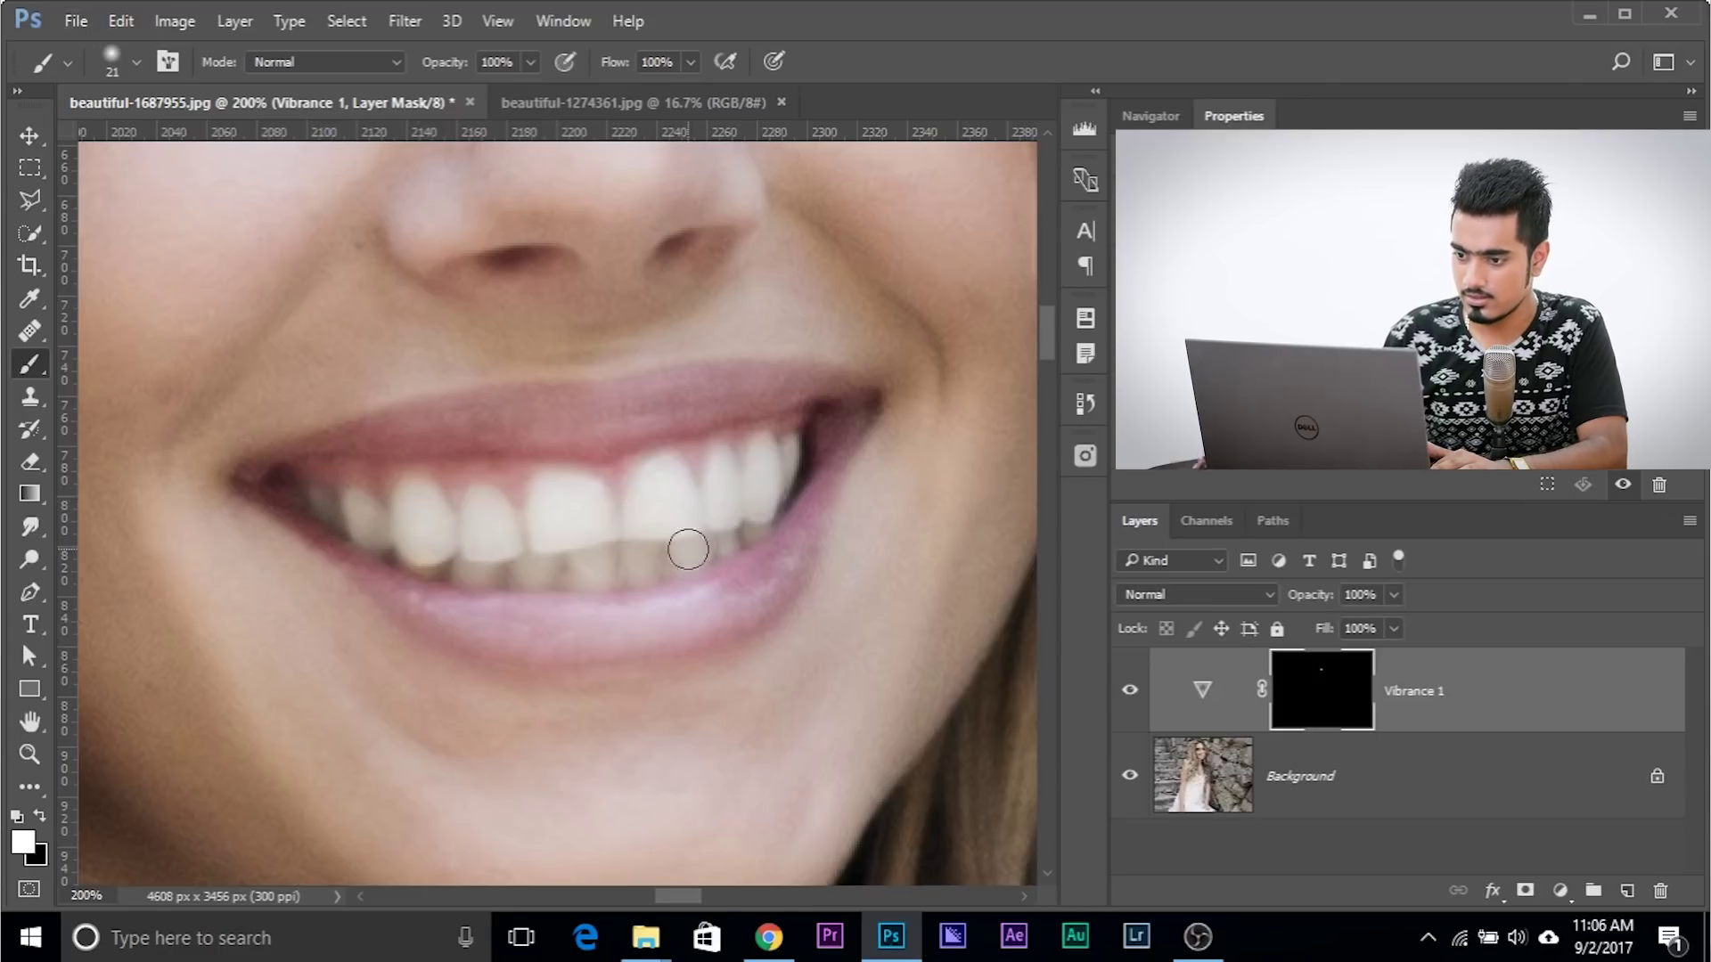
key(ctrl+minus)
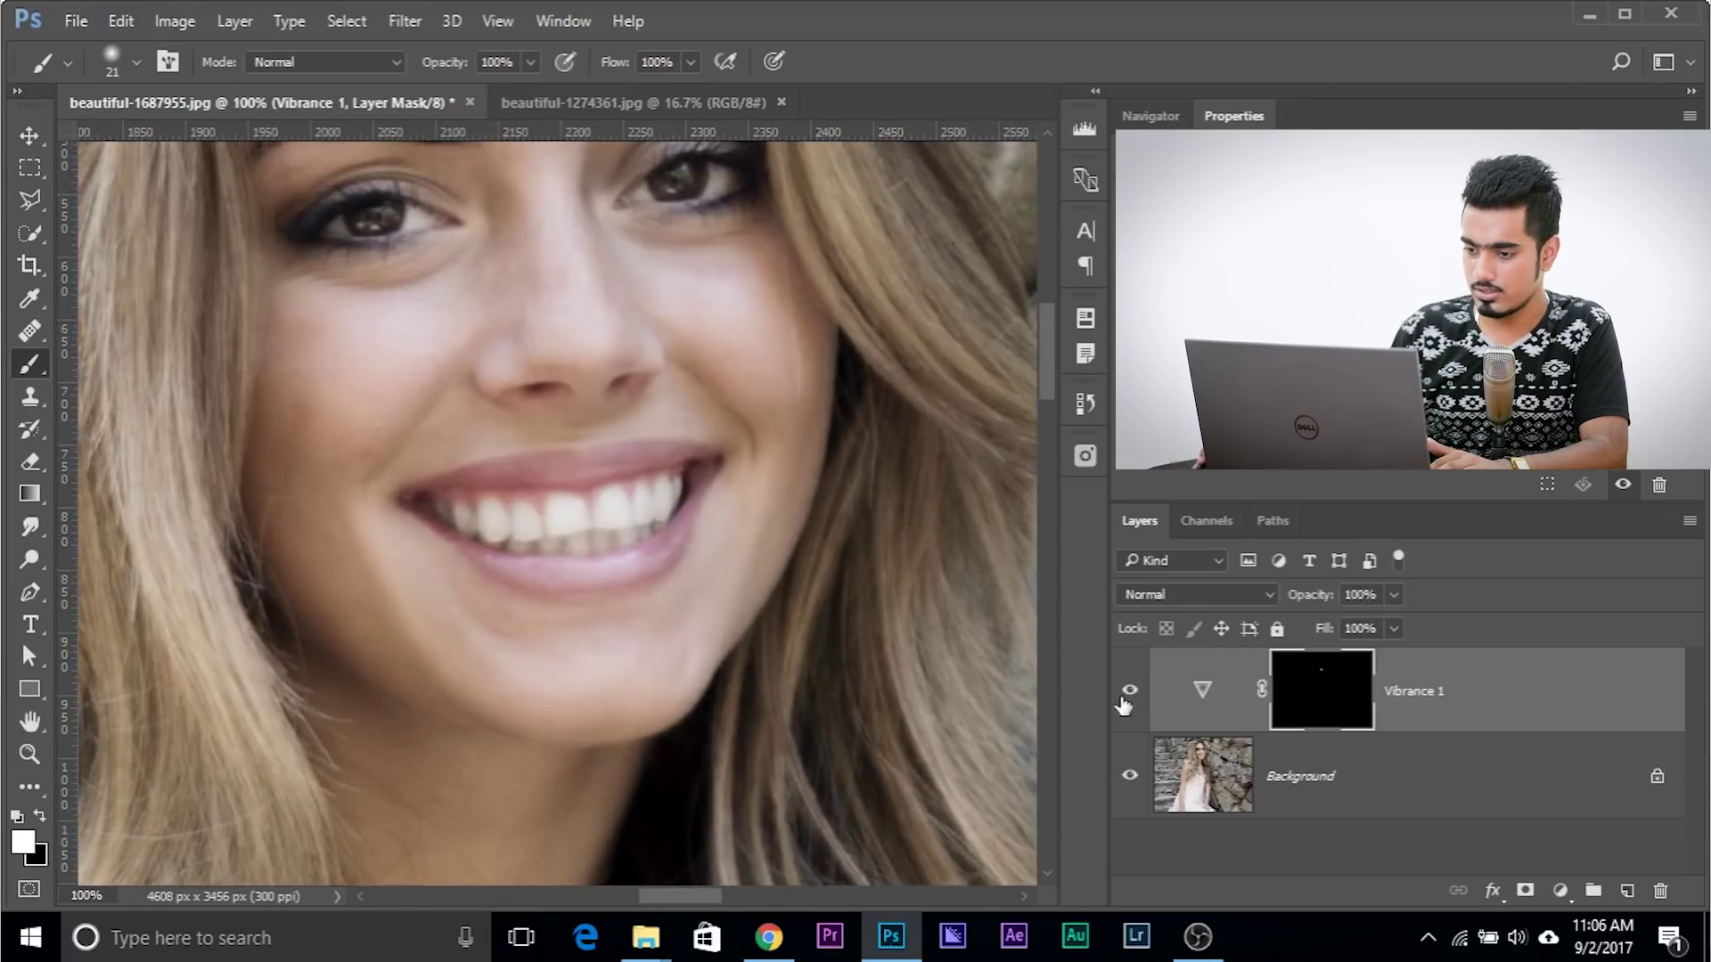
Compare Vibrance 1 at -100 on and off up close, then reselect its mask with white foreground.
click(1200, 699)
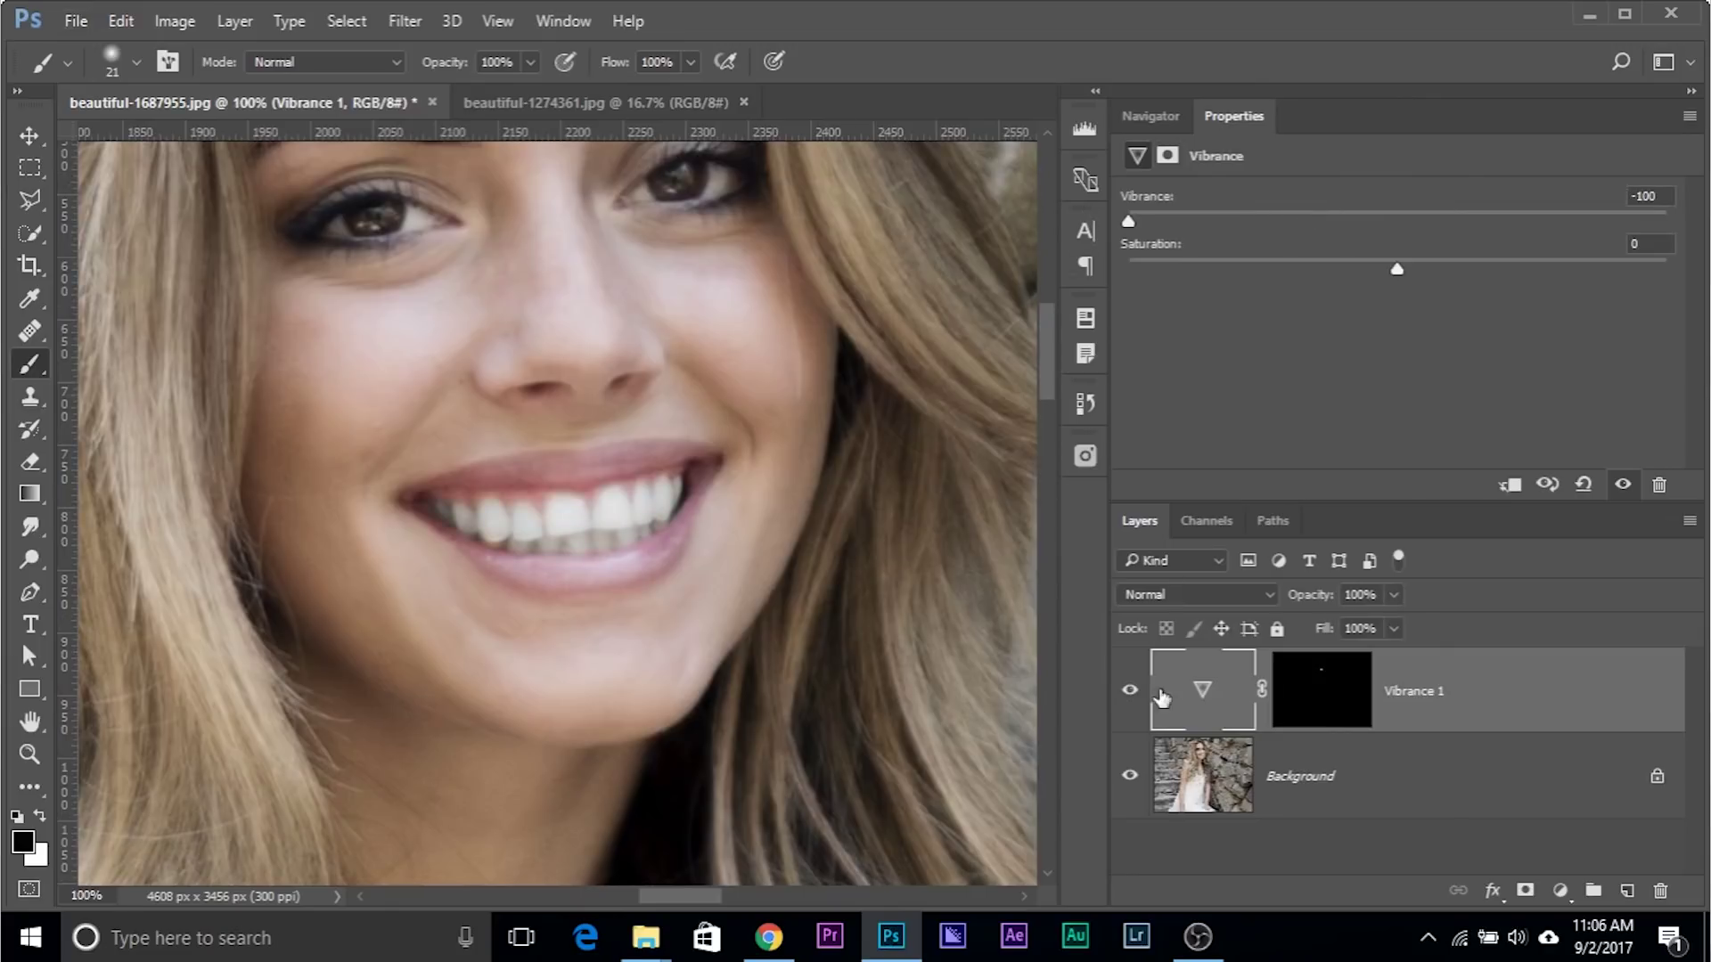
click(1129, 693)
click(1128, 695)
key(ctrl+plus)
key(alt)
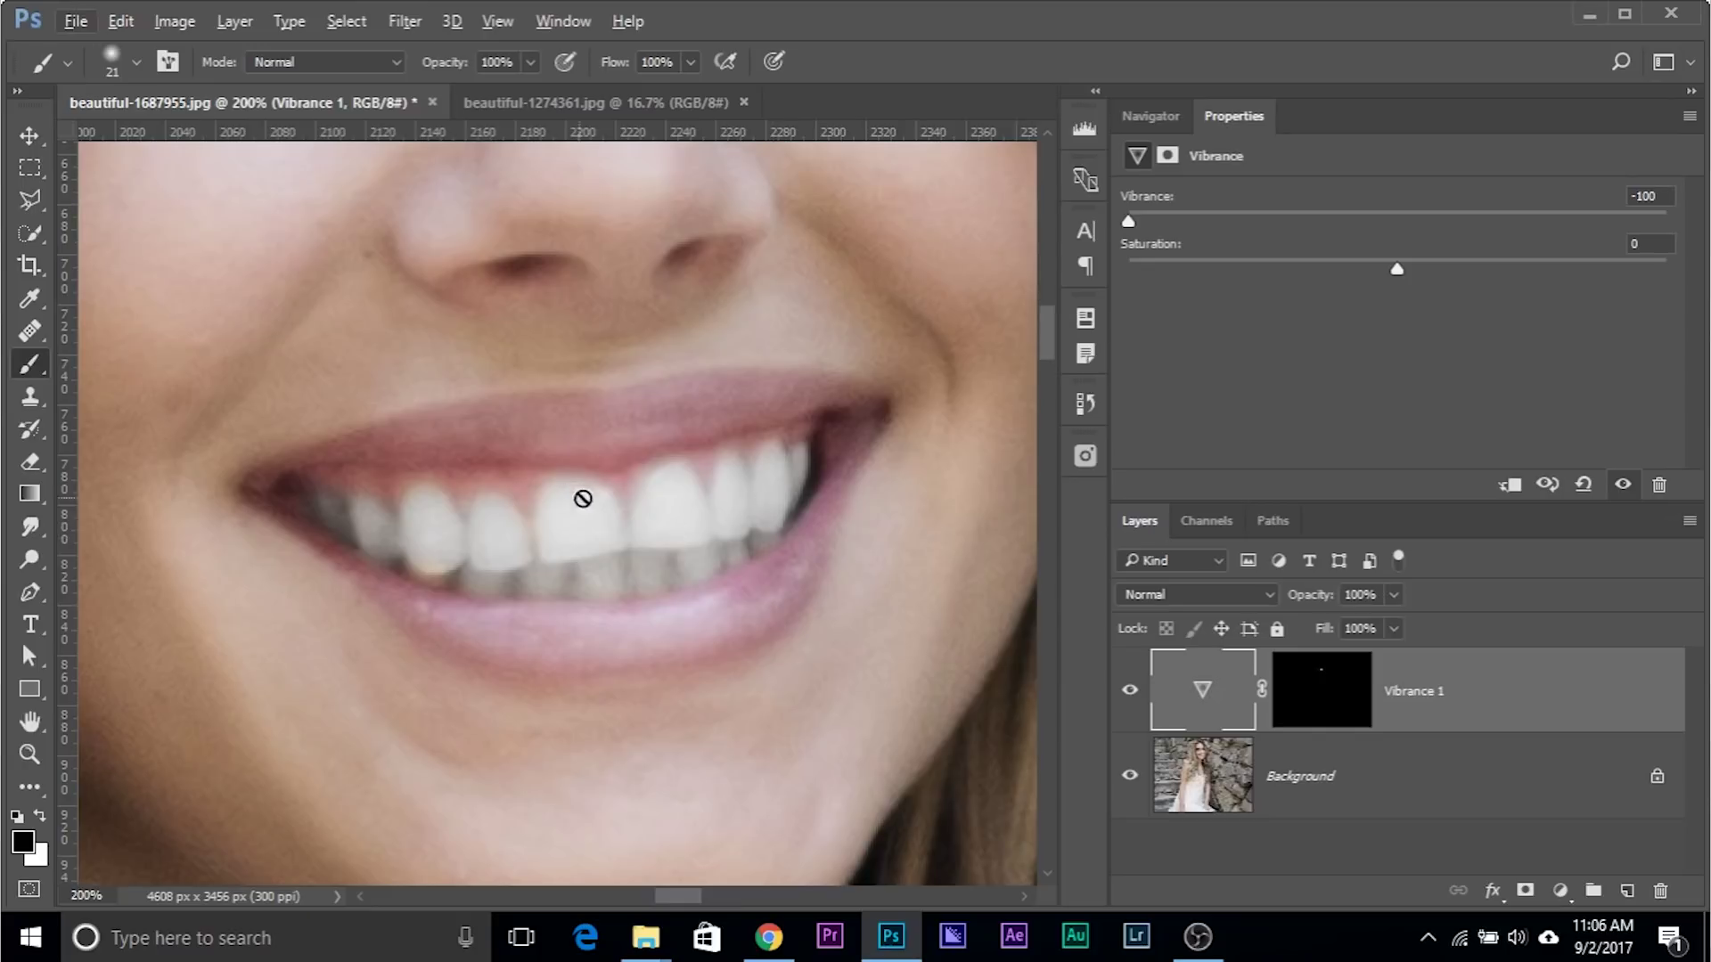
key(alt)
click(1354, 692)
key(x)
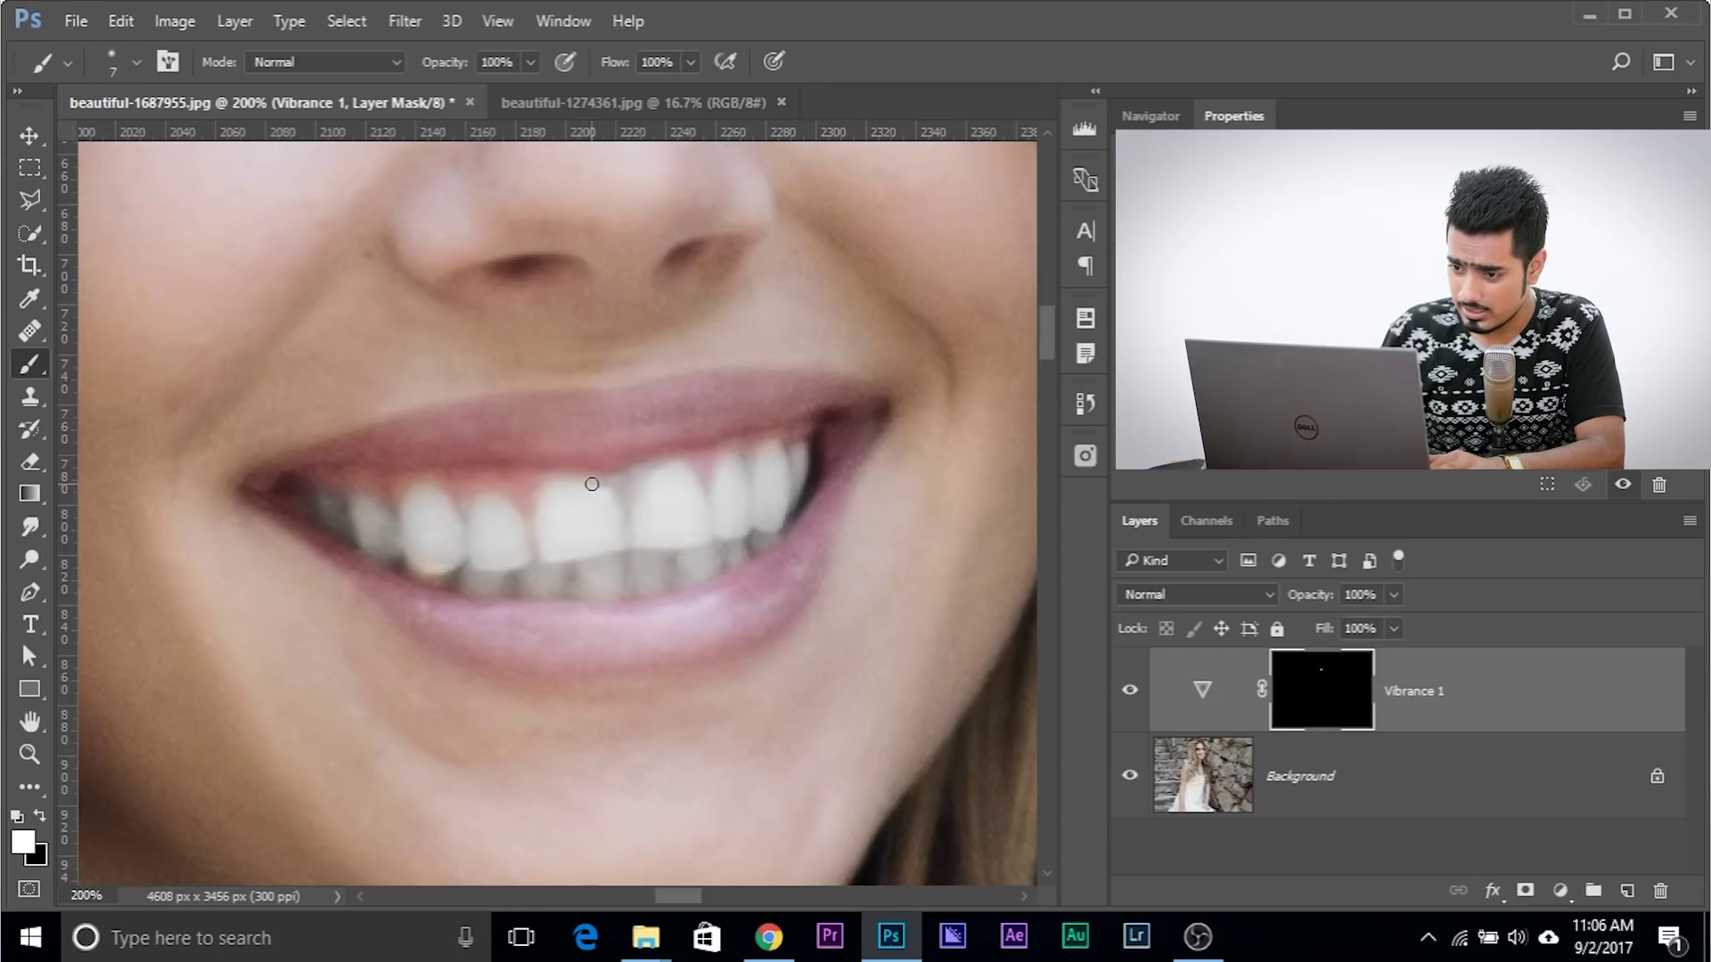
Enlarge the brush to about 36 px and paint white over the upper teeth.
drag(592, 484, 624, 472)
key(x)
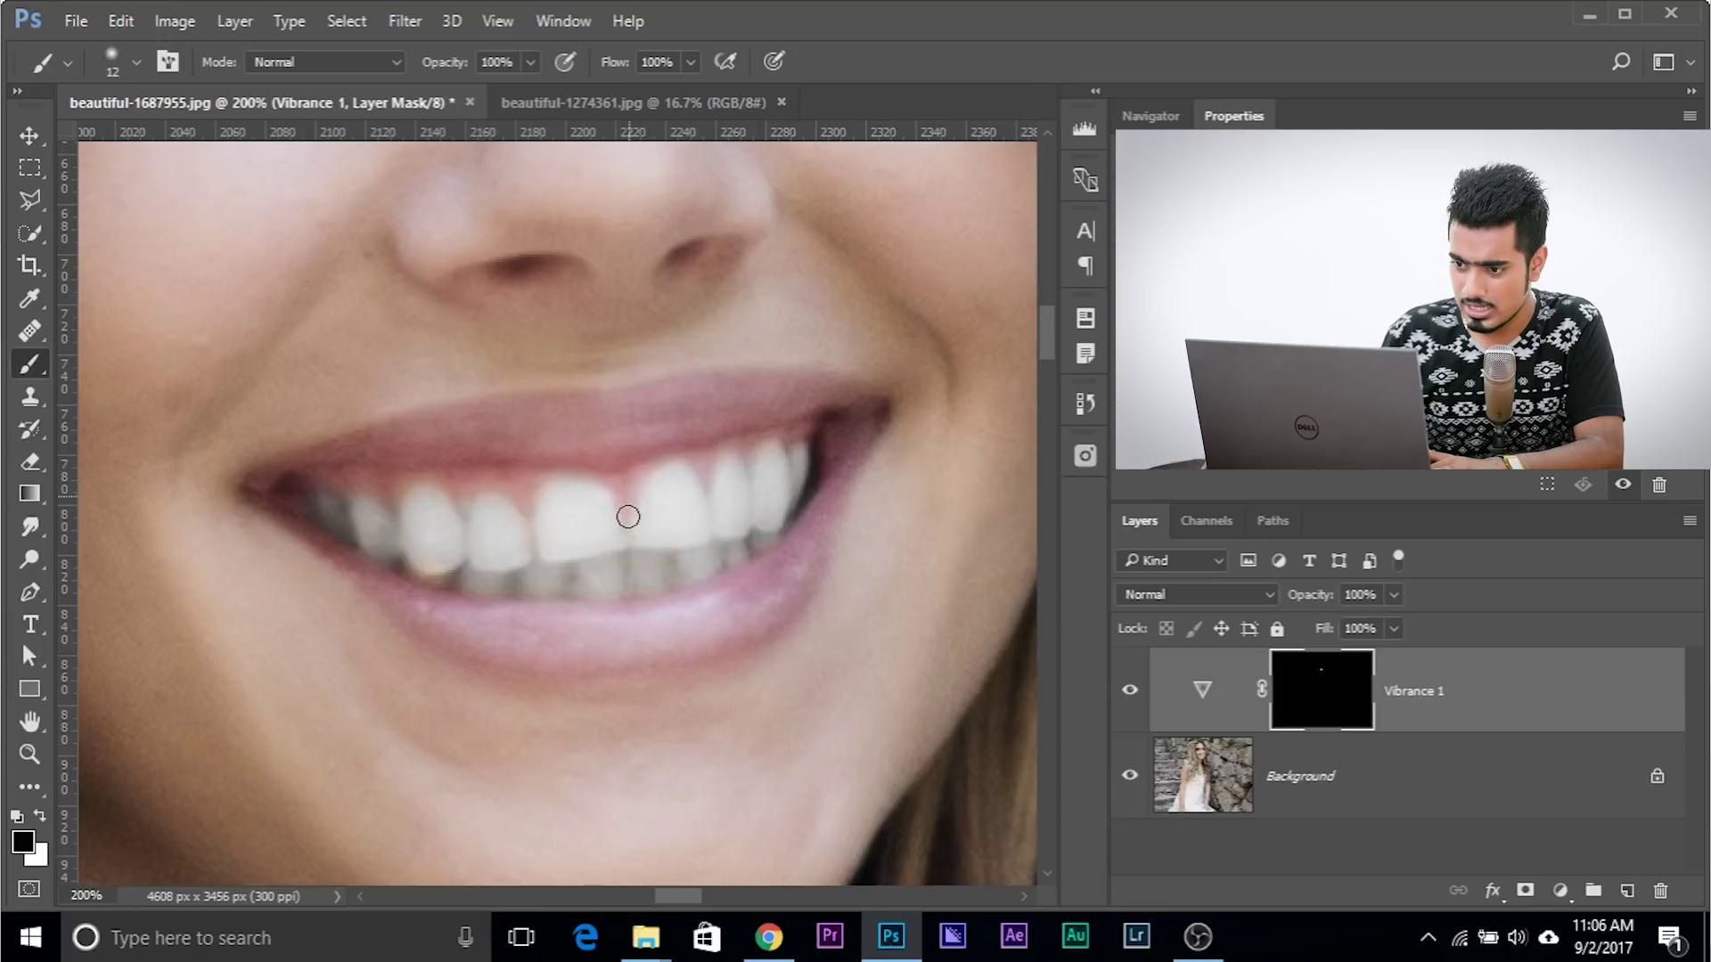
mouse_move(650, 517)
mouse_down()
mouse_move(653, 500)
mouse_move(660, 526)
mouse_up()
key(x)
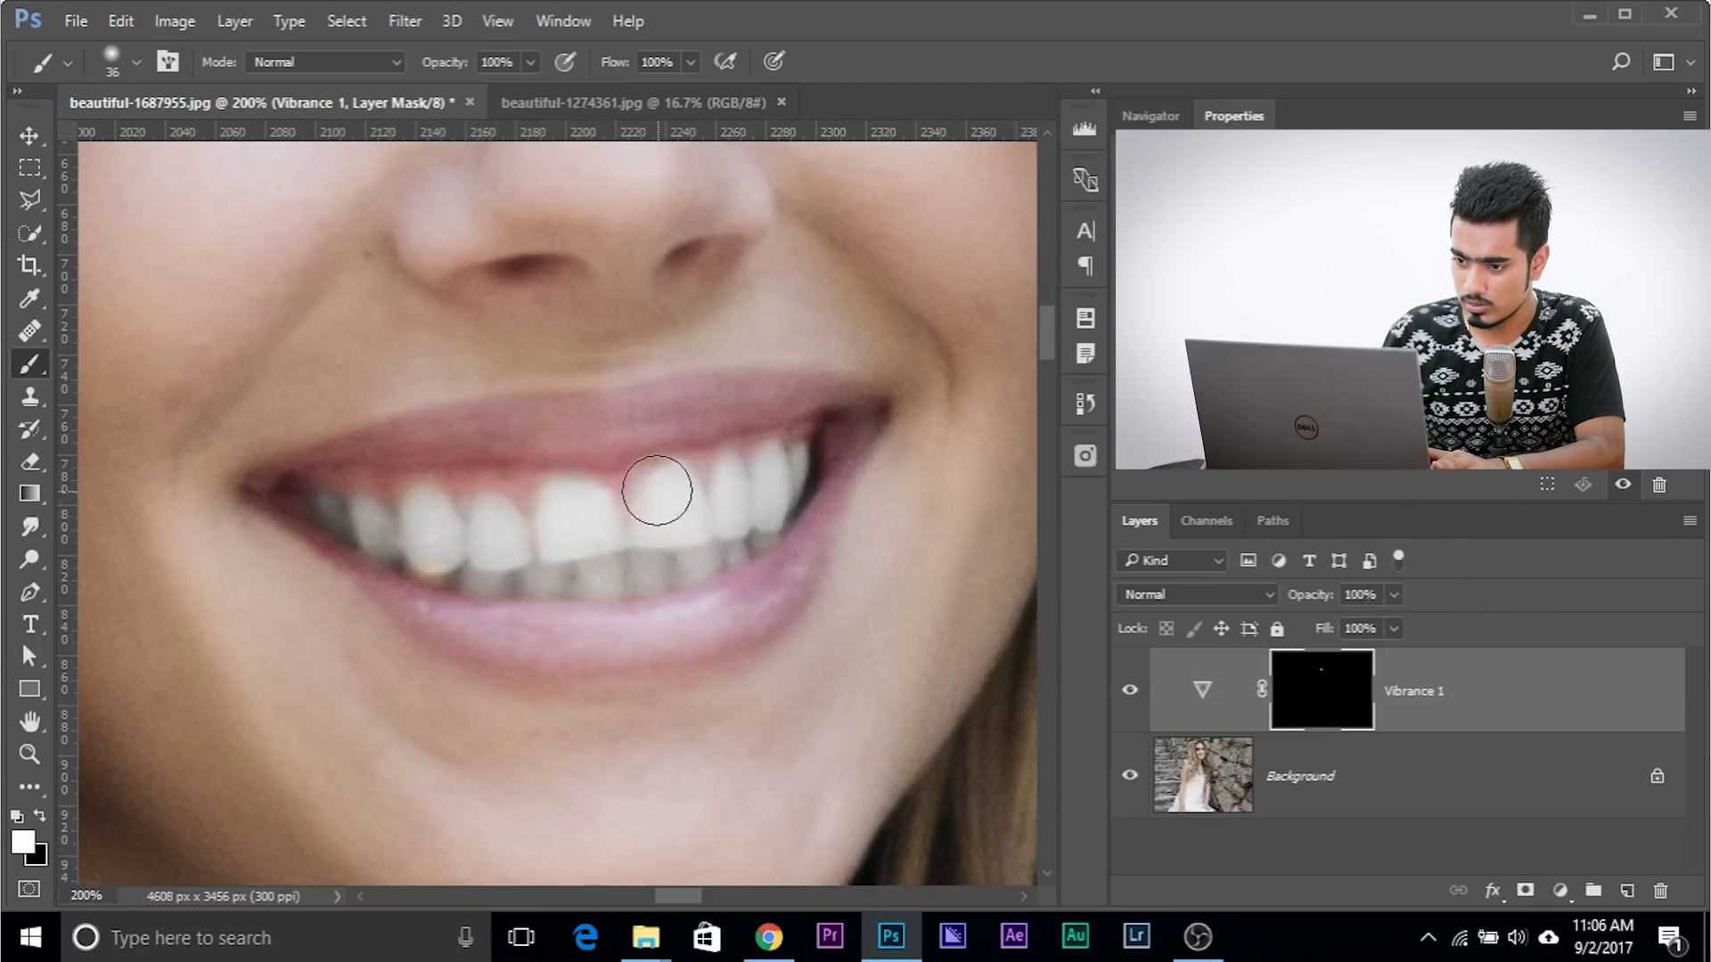
mouse_move(657, 491)
mouse_down()
mouse_move(638, 497)
mouse_move(579, 441)
mouse_up()
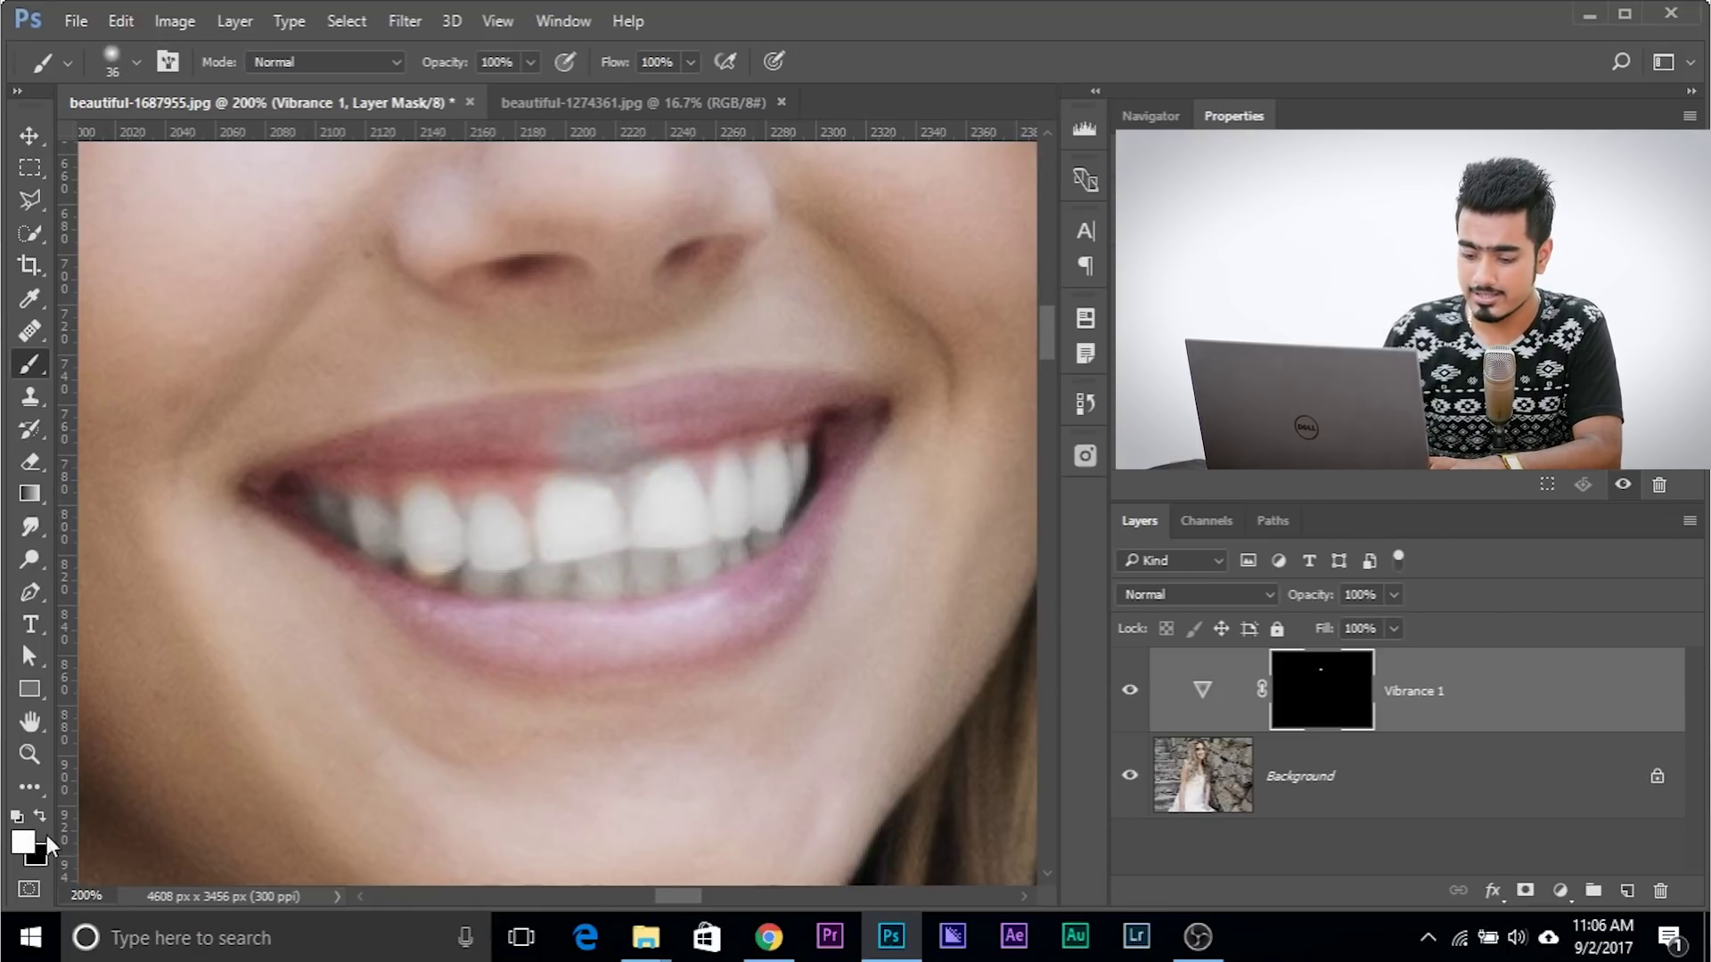
Switch to black and paint out the gum spill with a brush shrunk to about 16 px.
click(14, 816)
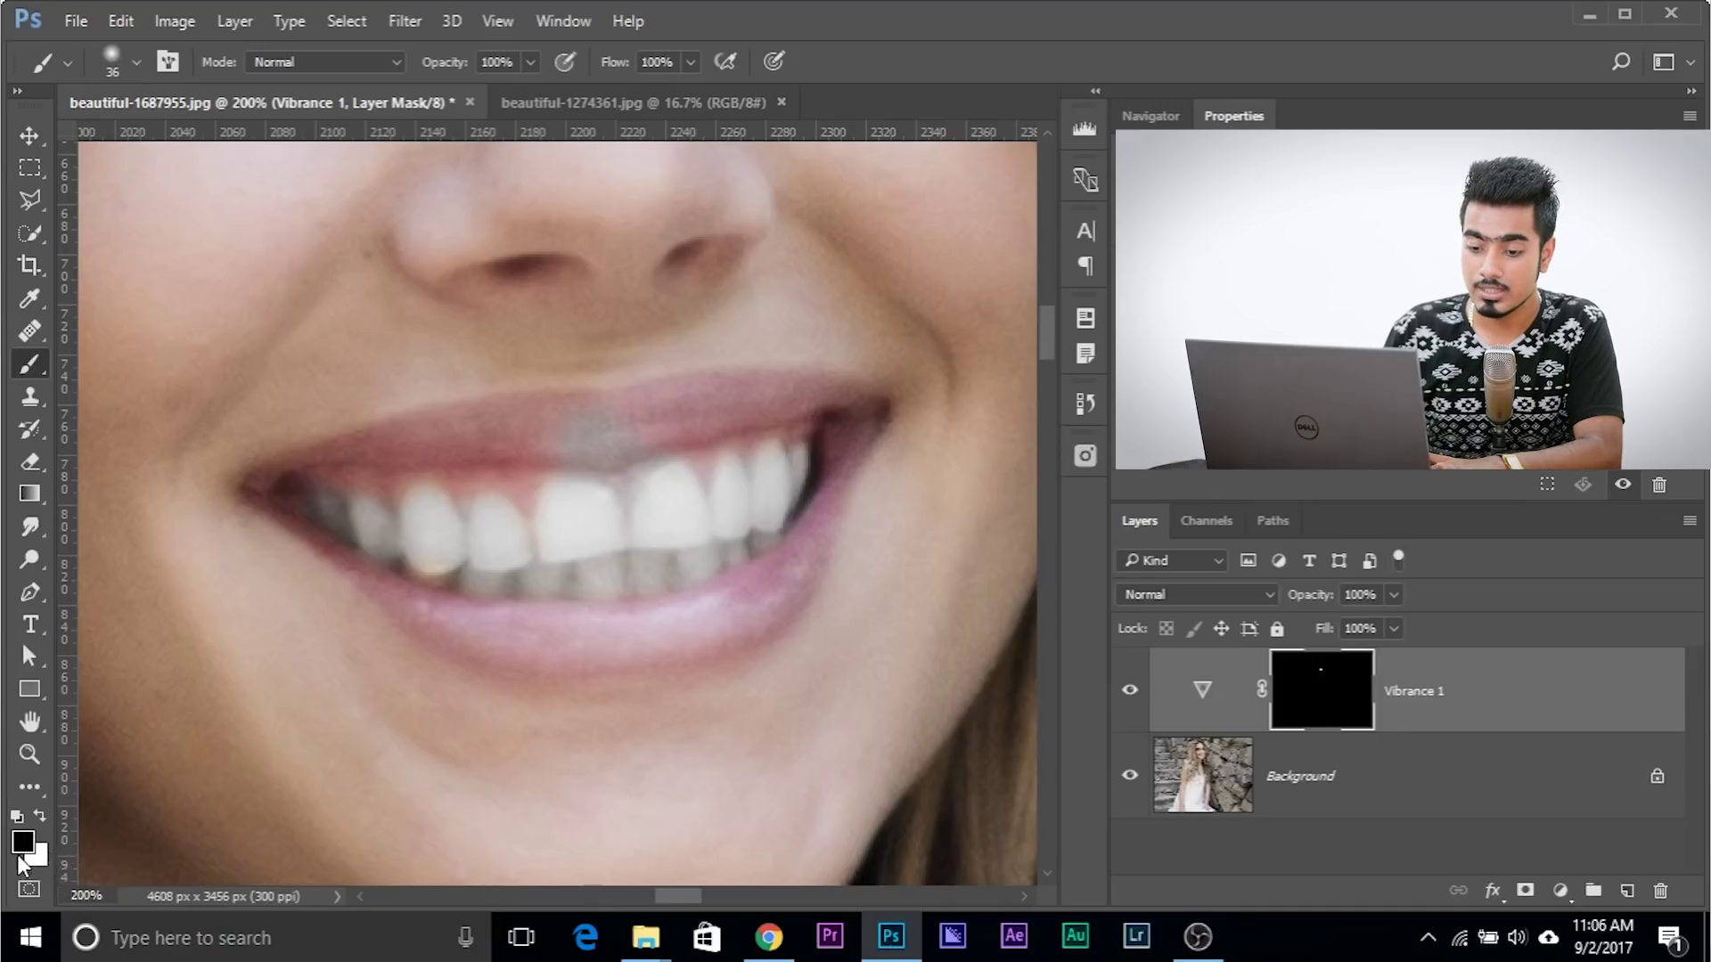
alt+right_click(362, 562)
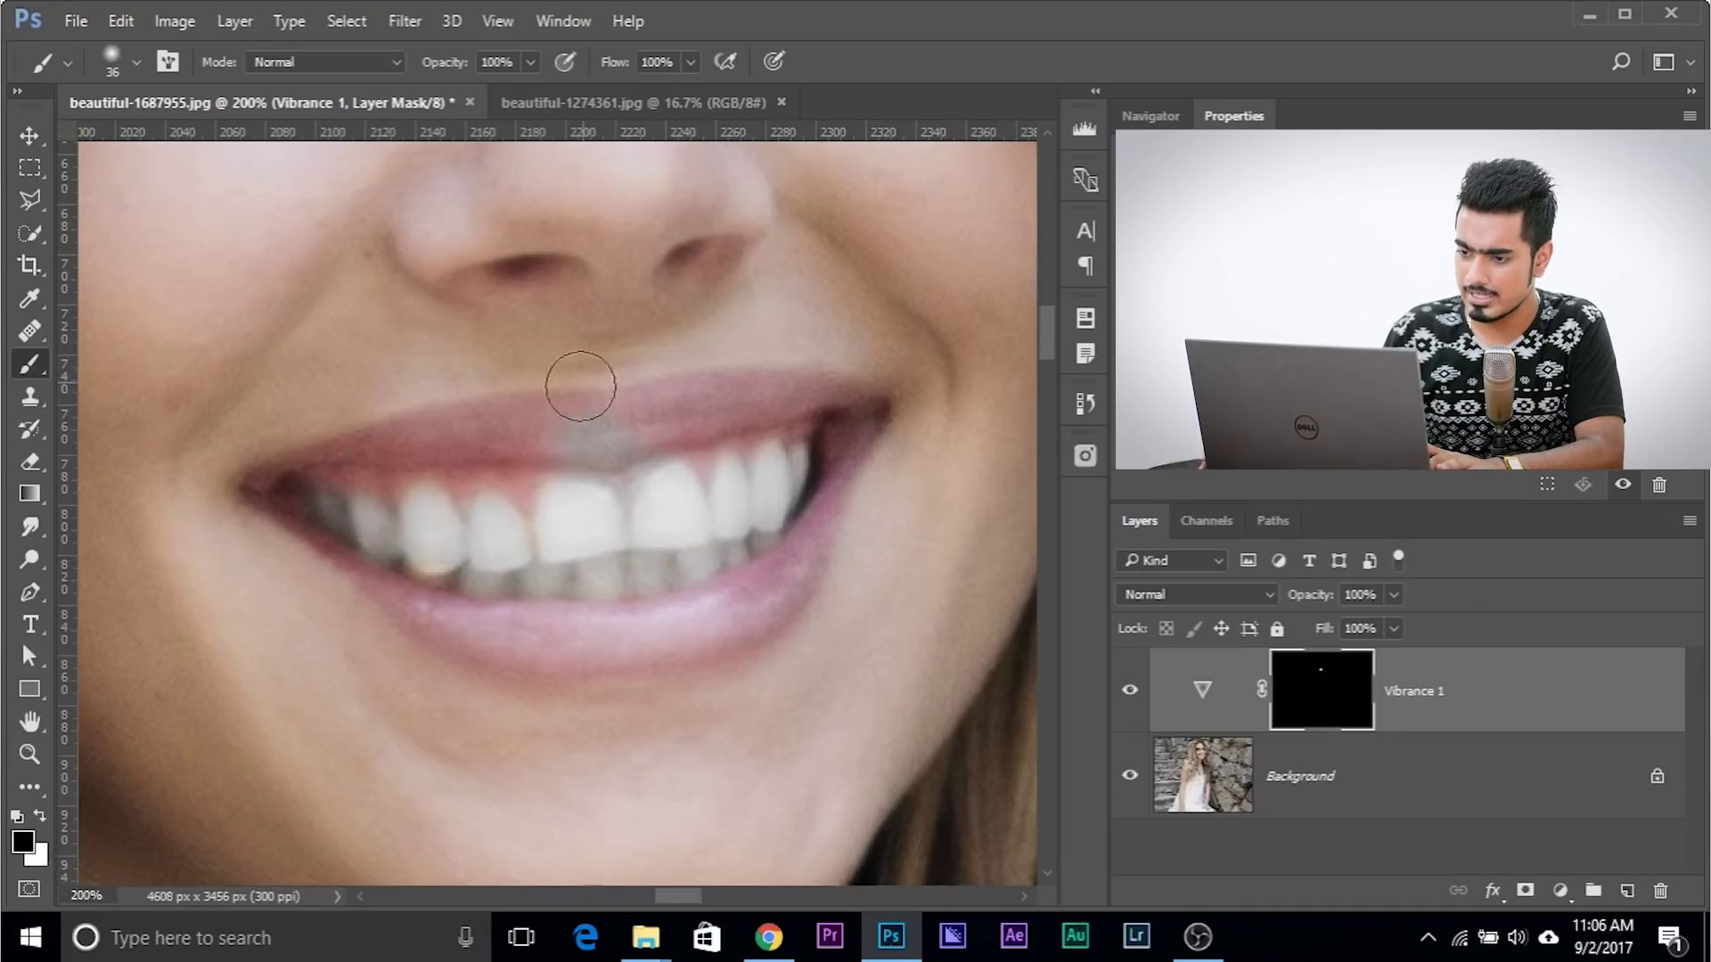
alt+right_click(607, 416)
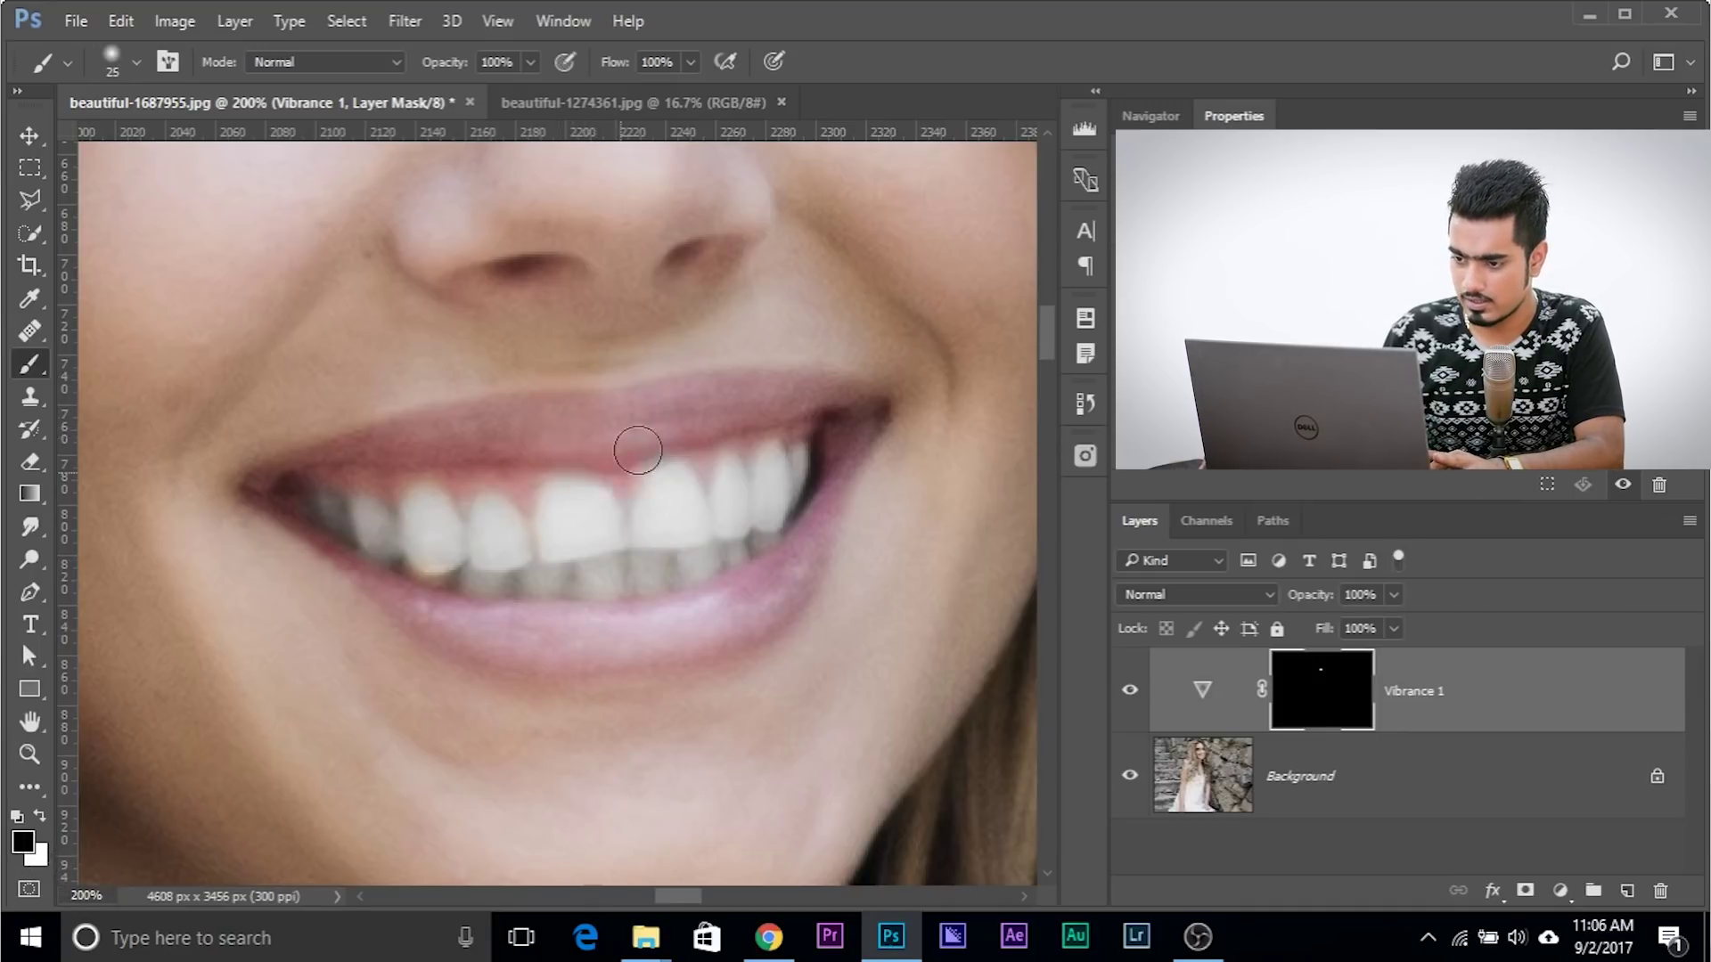
alt+right_click(623, 486)
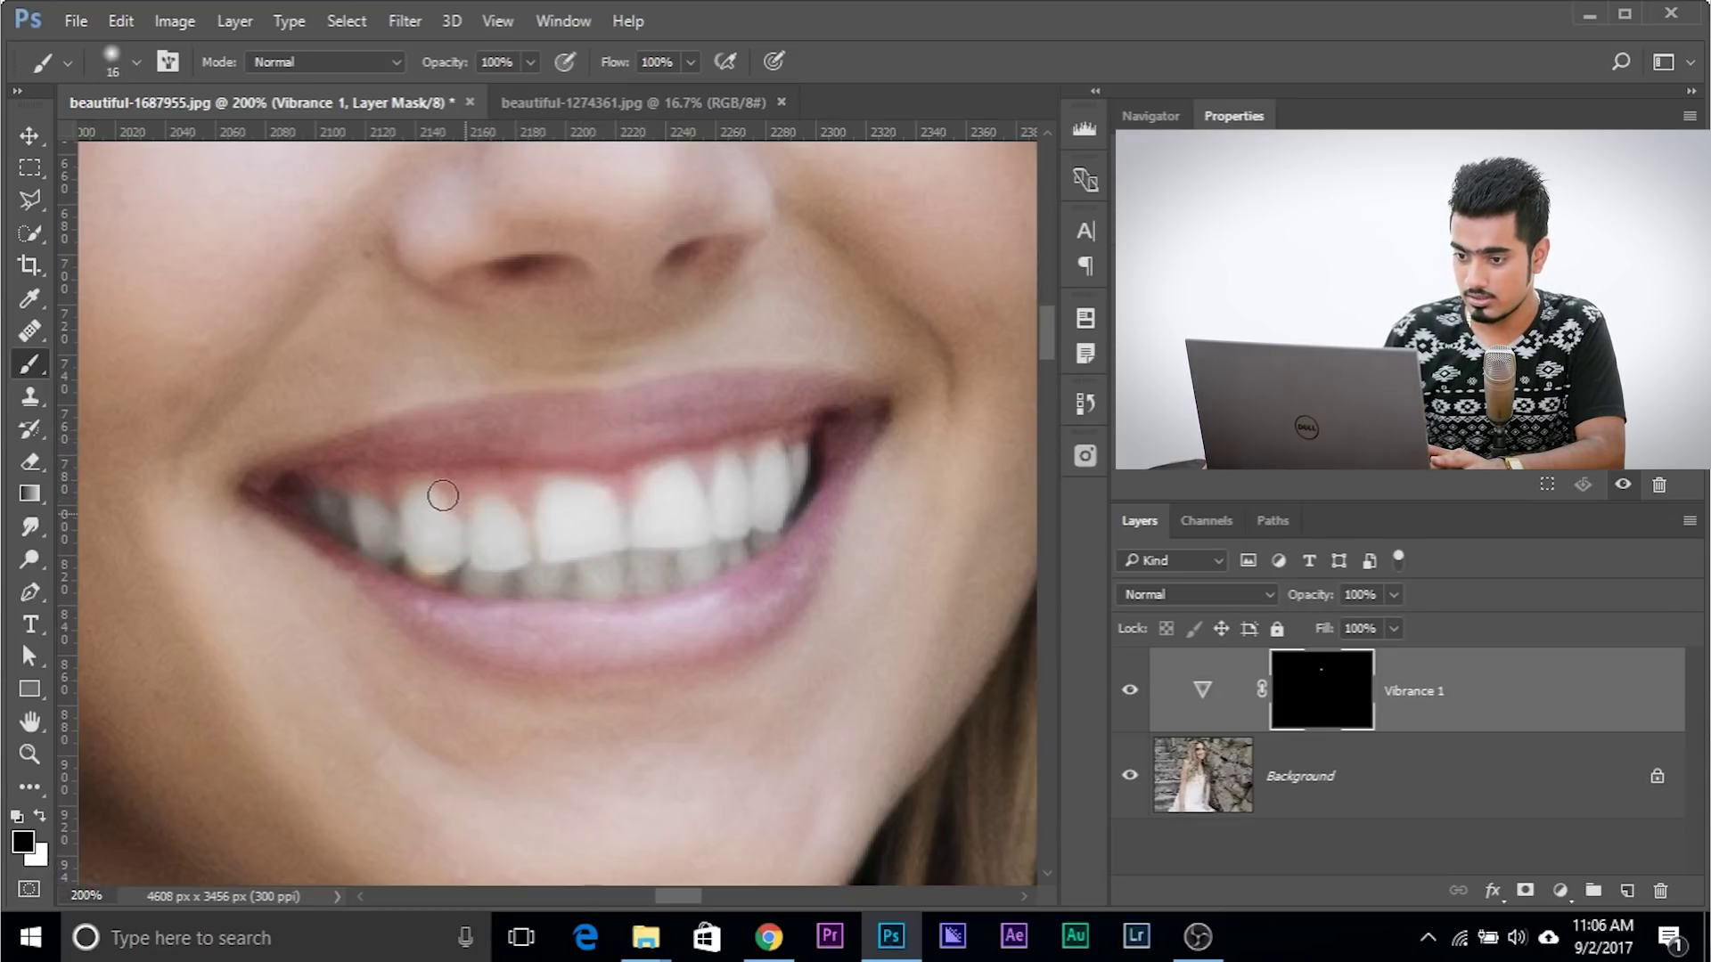
scroll(415, 508, down, 3)
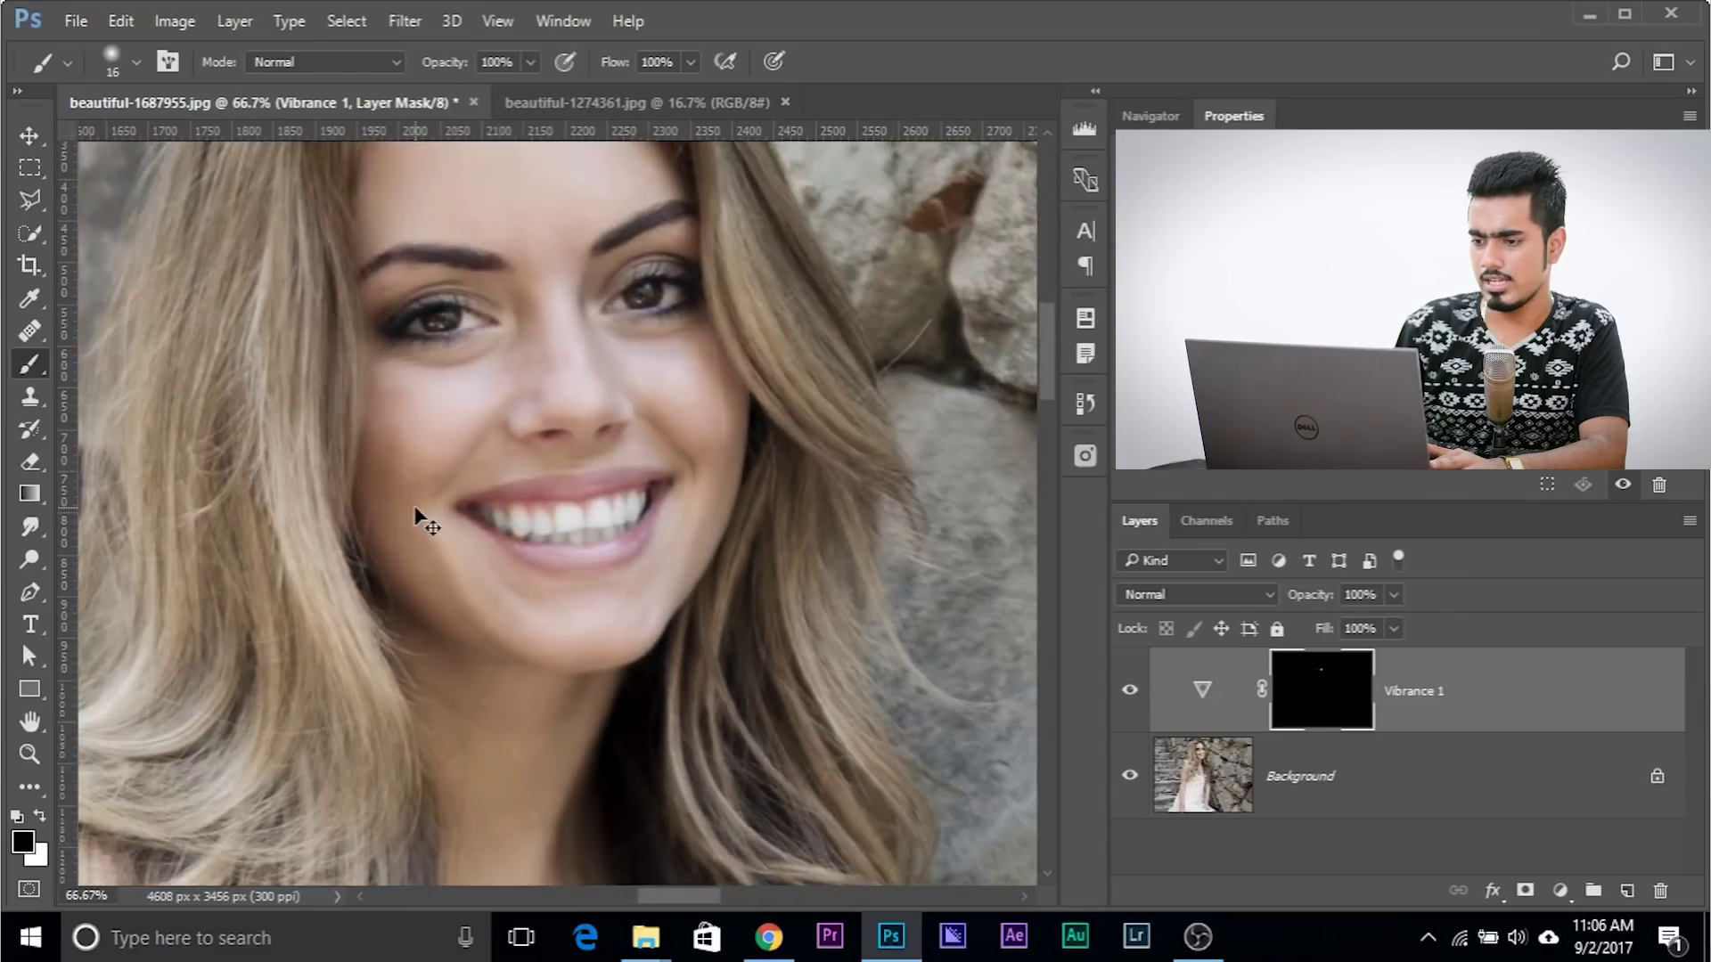
Restore white as foreground and zoom out to view the whole portrait.
scroll(415, 508, up, 3)
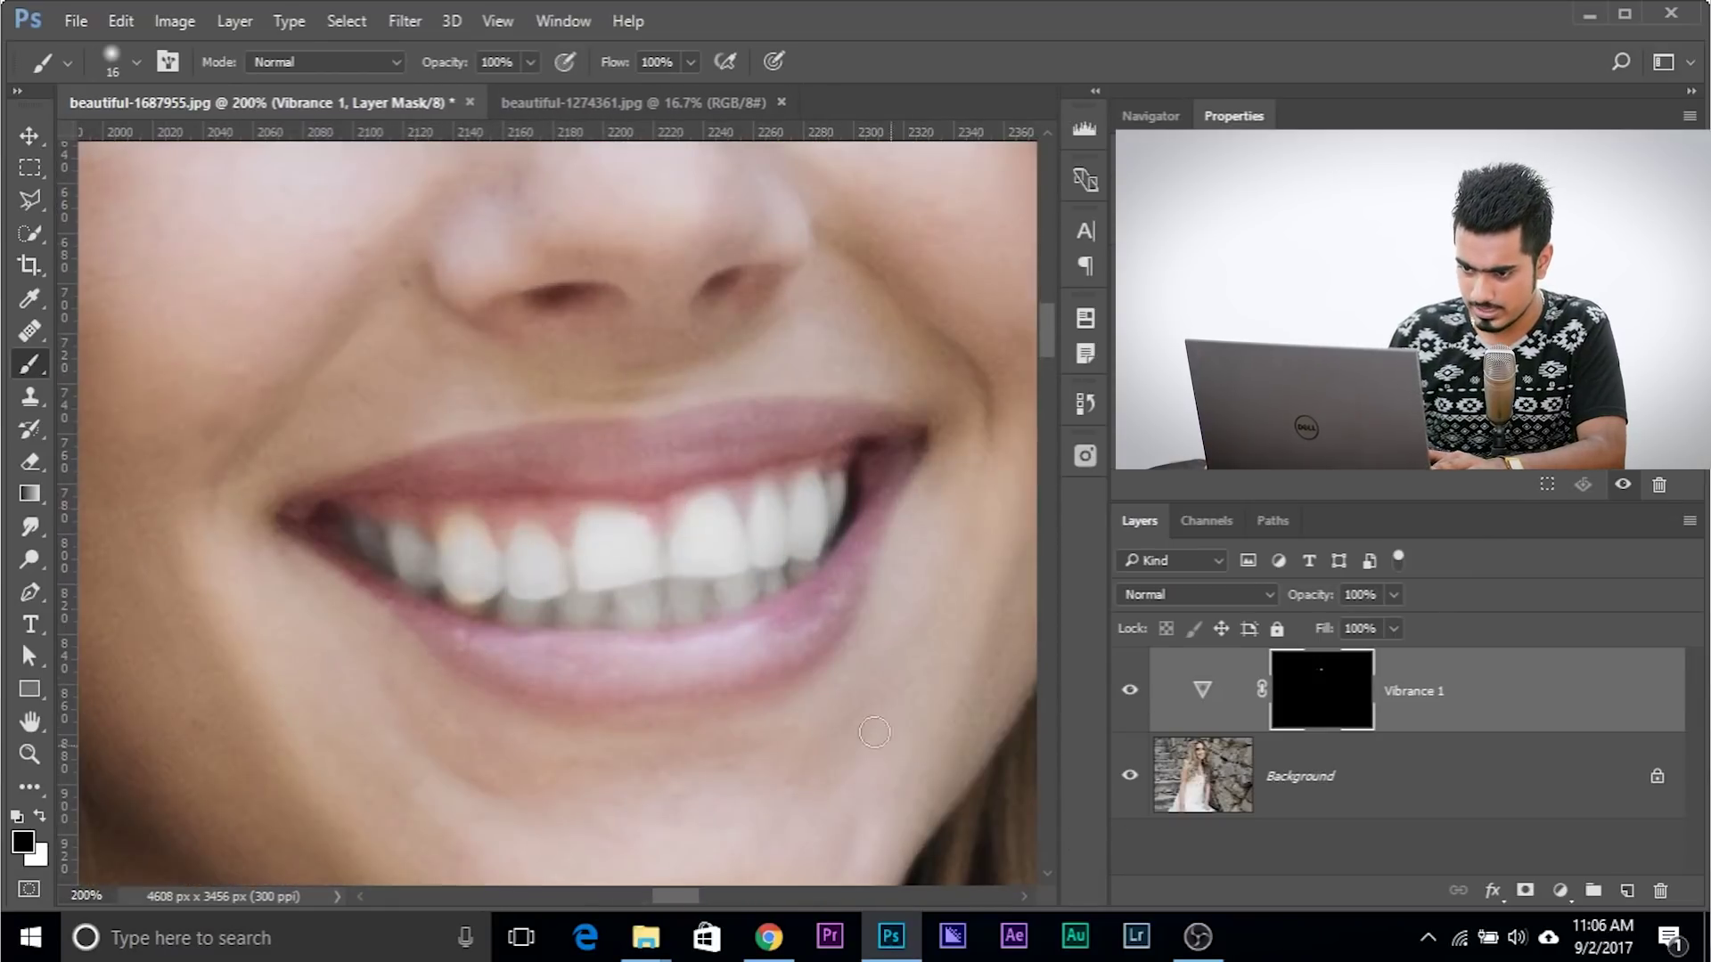
key(x)
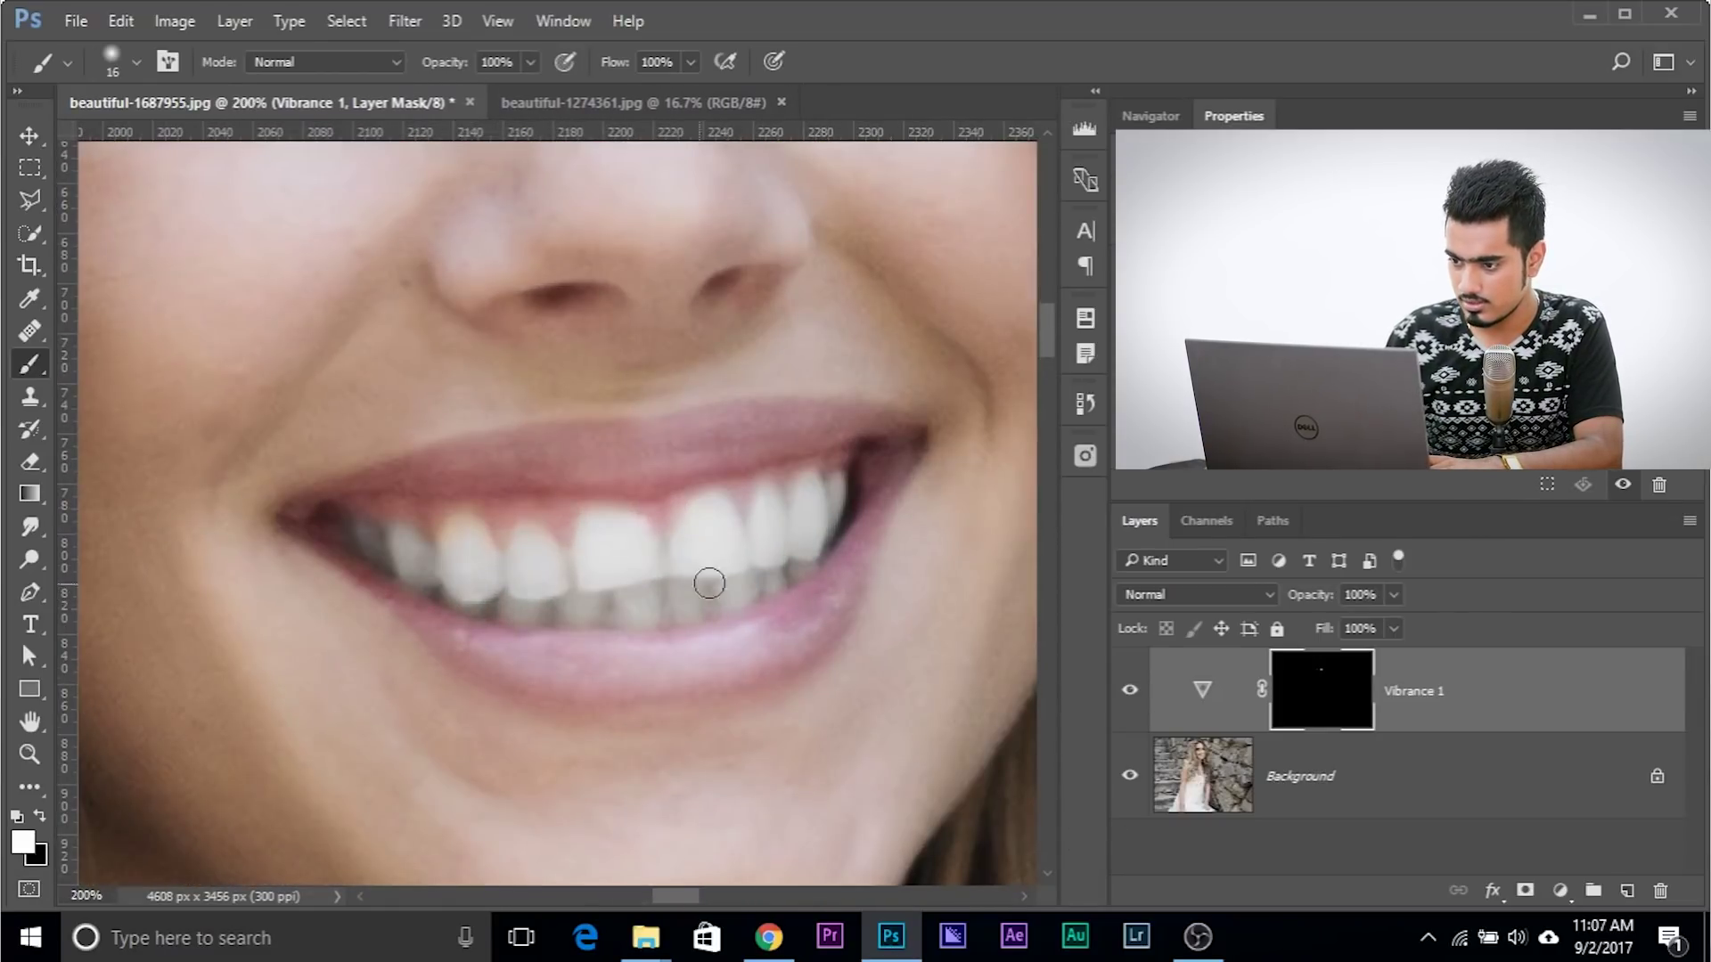
scroll(794, 531, down, 4)
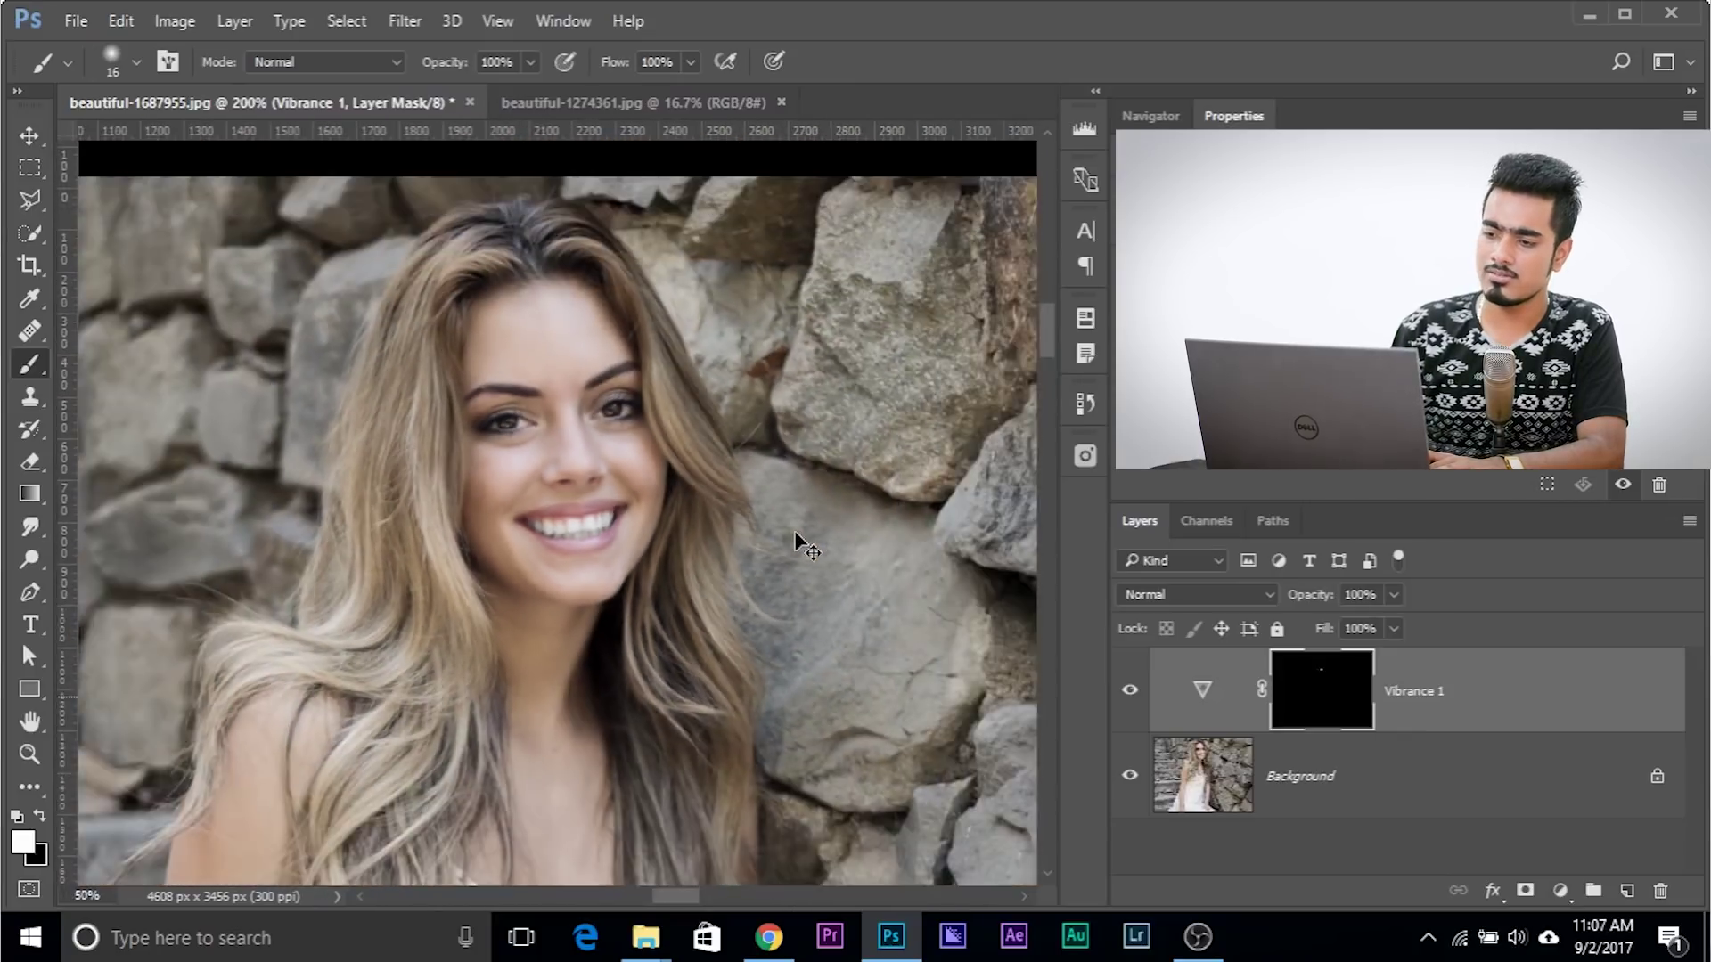
drag(810, 562, 638, 380)
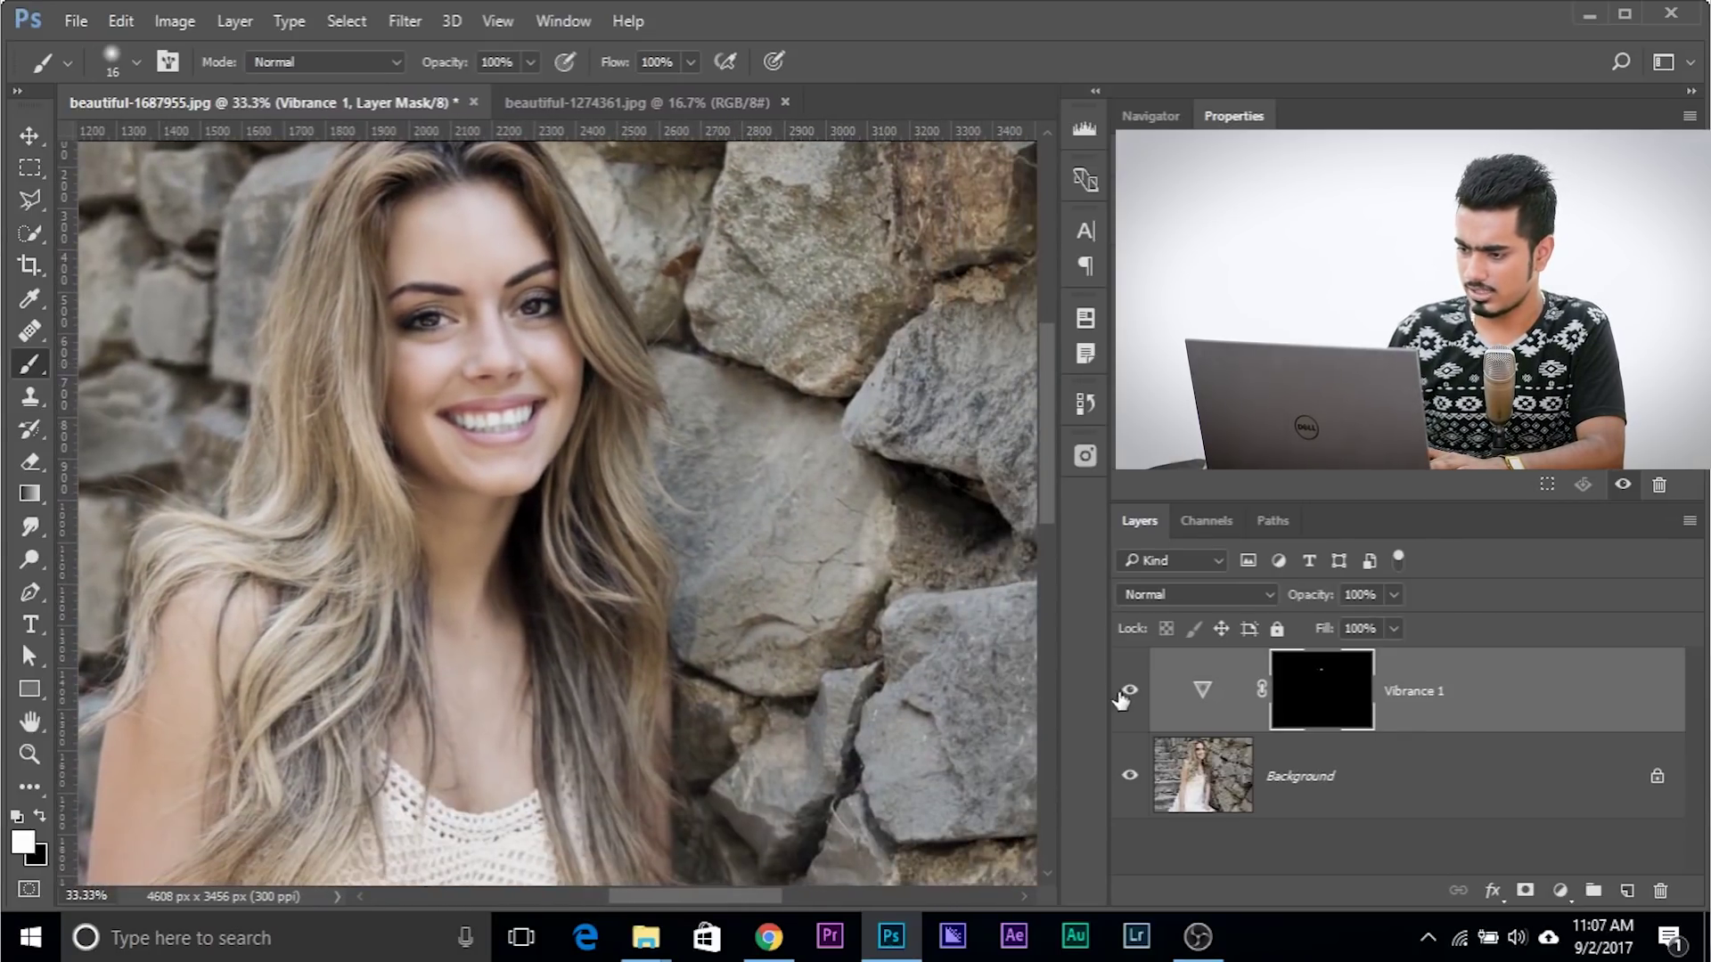
Soften Vibrance 1 to -50, compare it on and off, then switch to beautiful-1274361.jpg.
click(1201, 691)
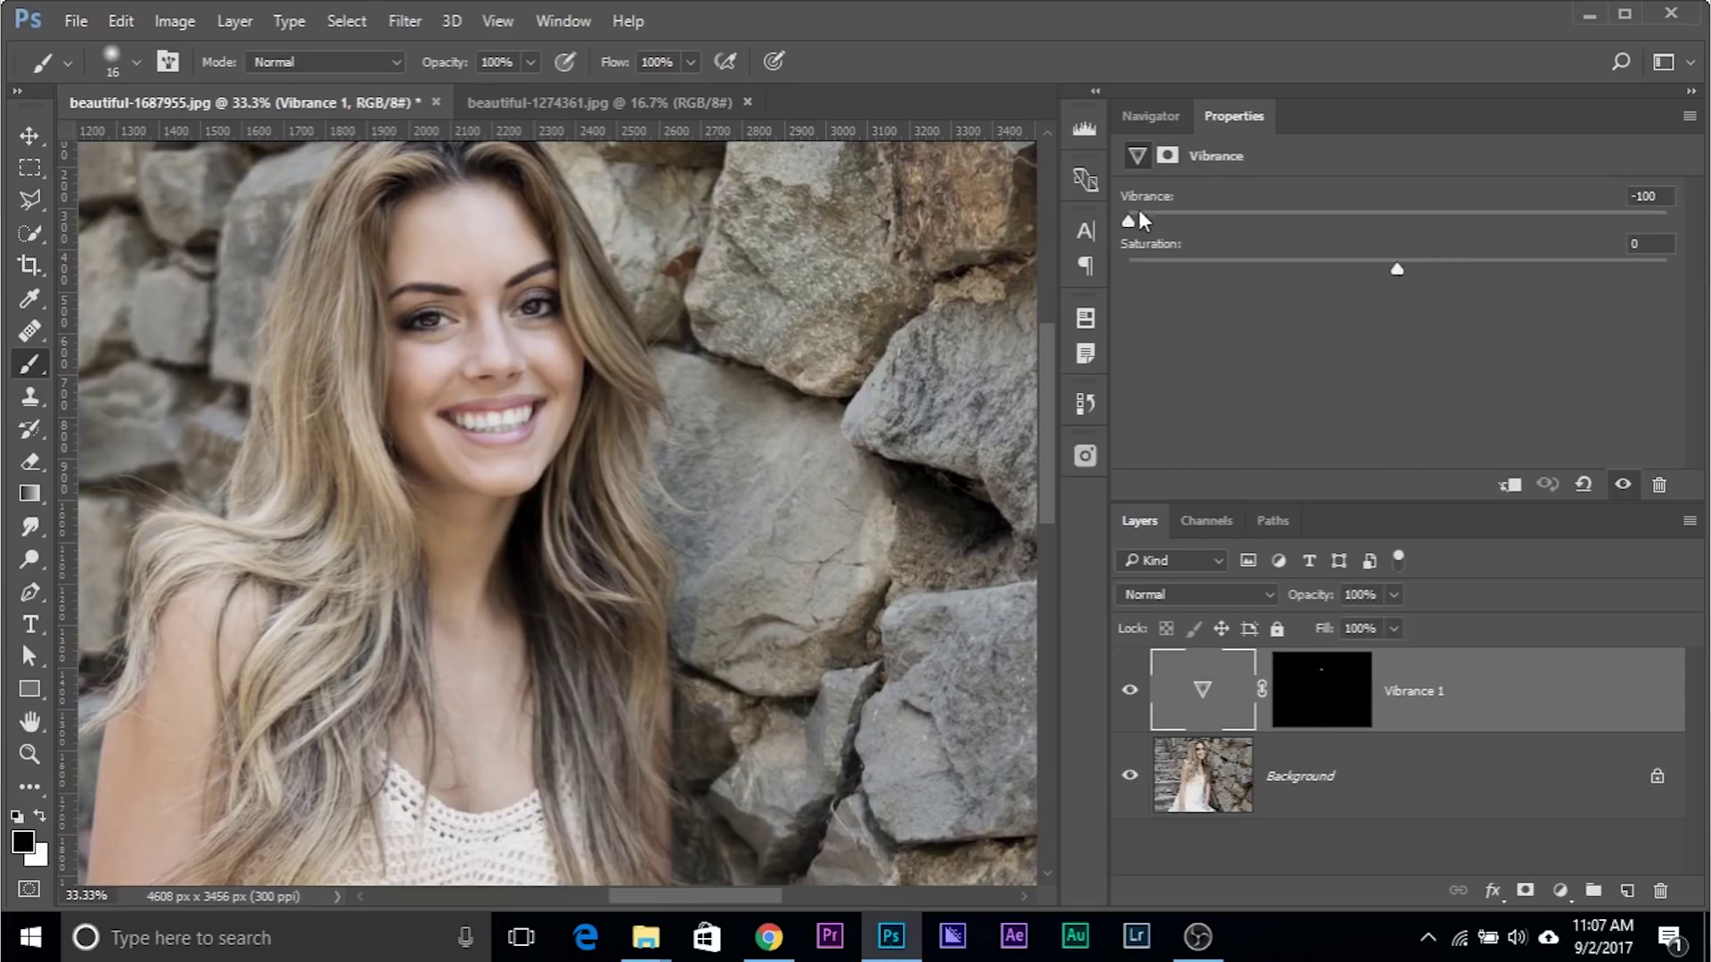
drag(1169, 221, 1314, 221)
click(1119, 693)
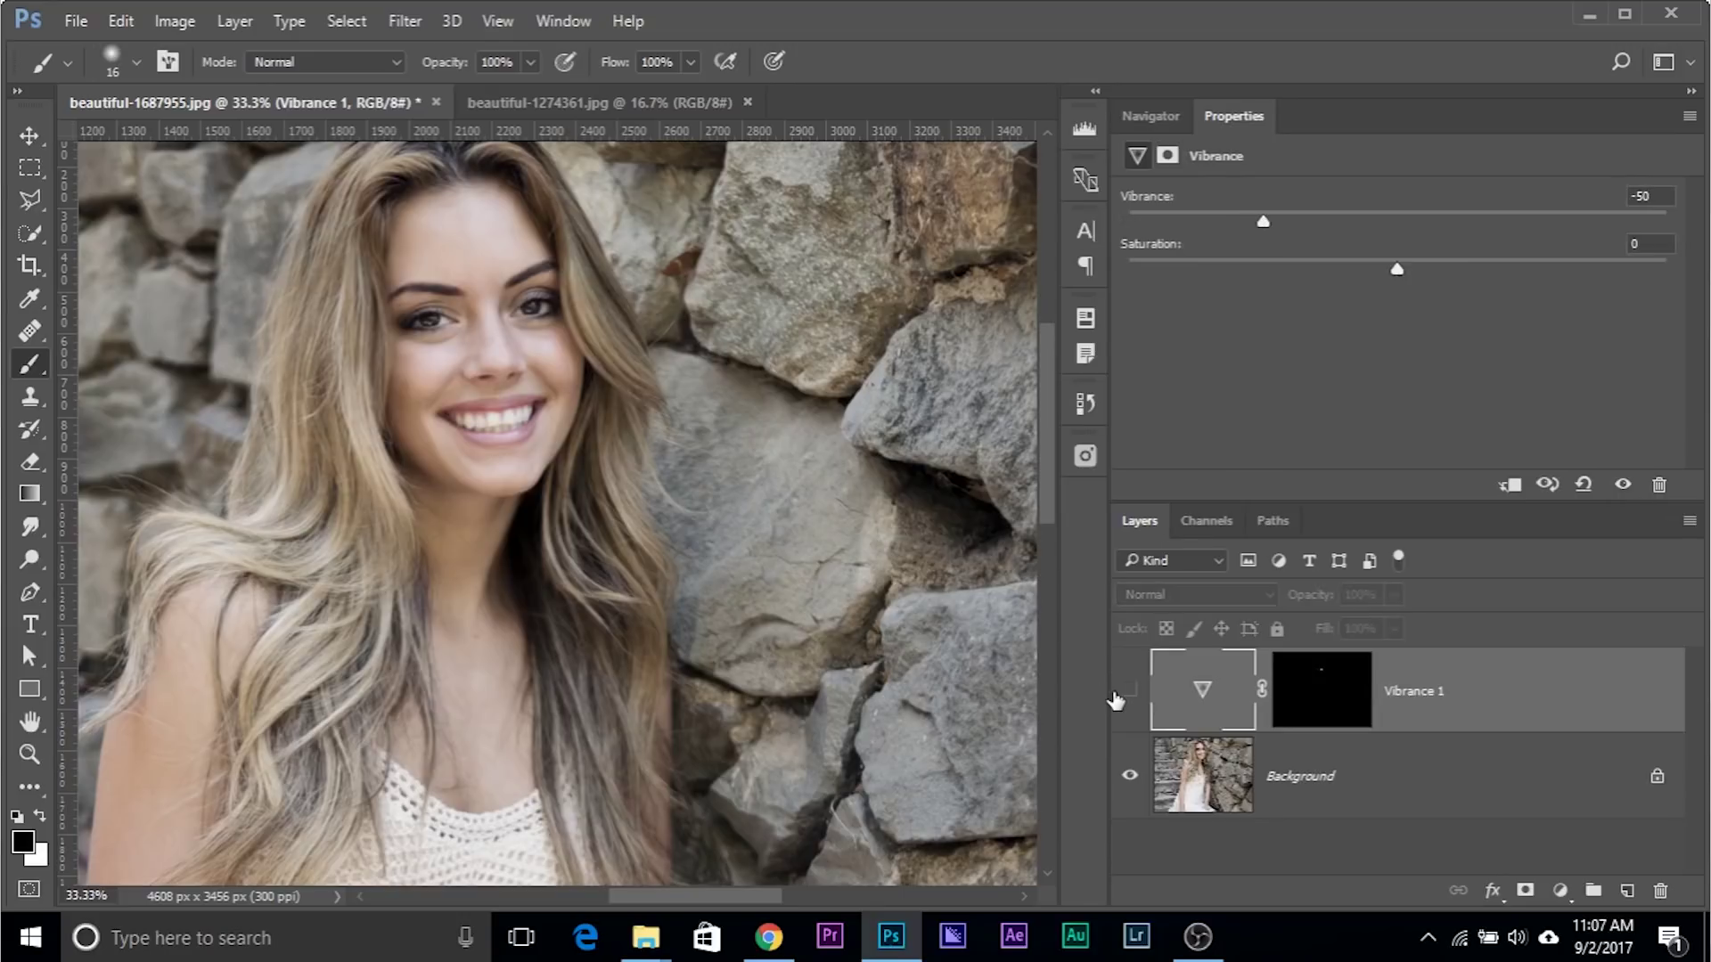
click(1120, 695)
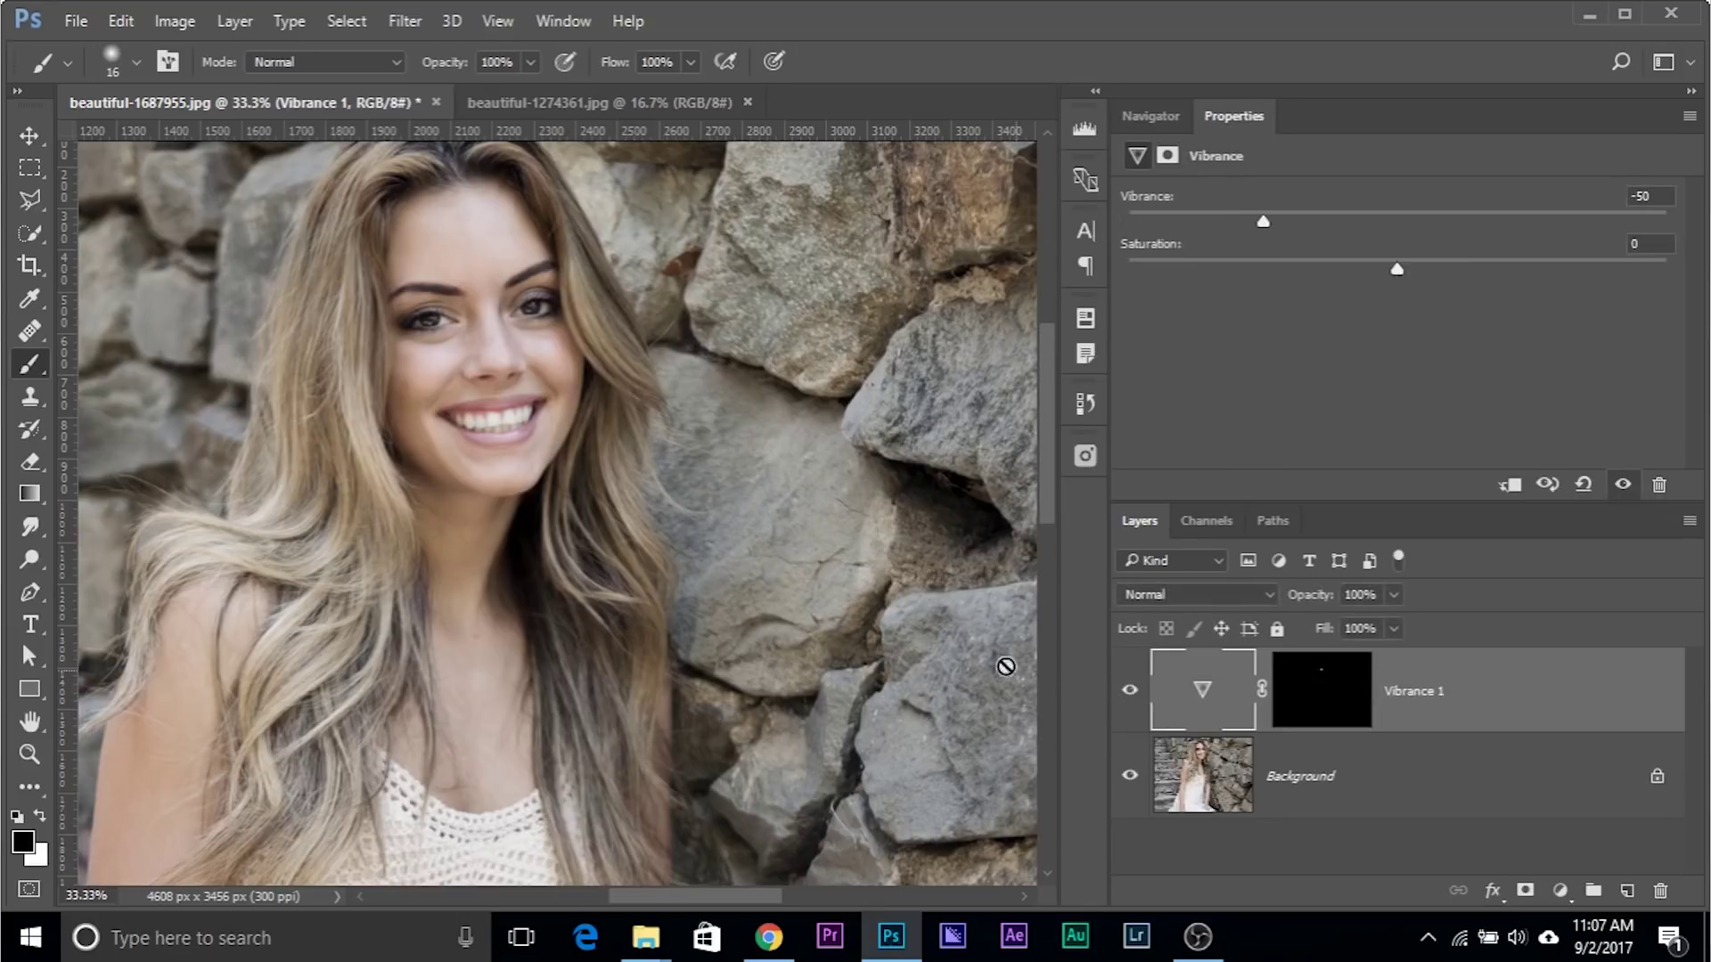
click(547, 104)
Add a Vibrance adjustment layer to the second portrait at -100.
scroll(918, 499, up, 3)
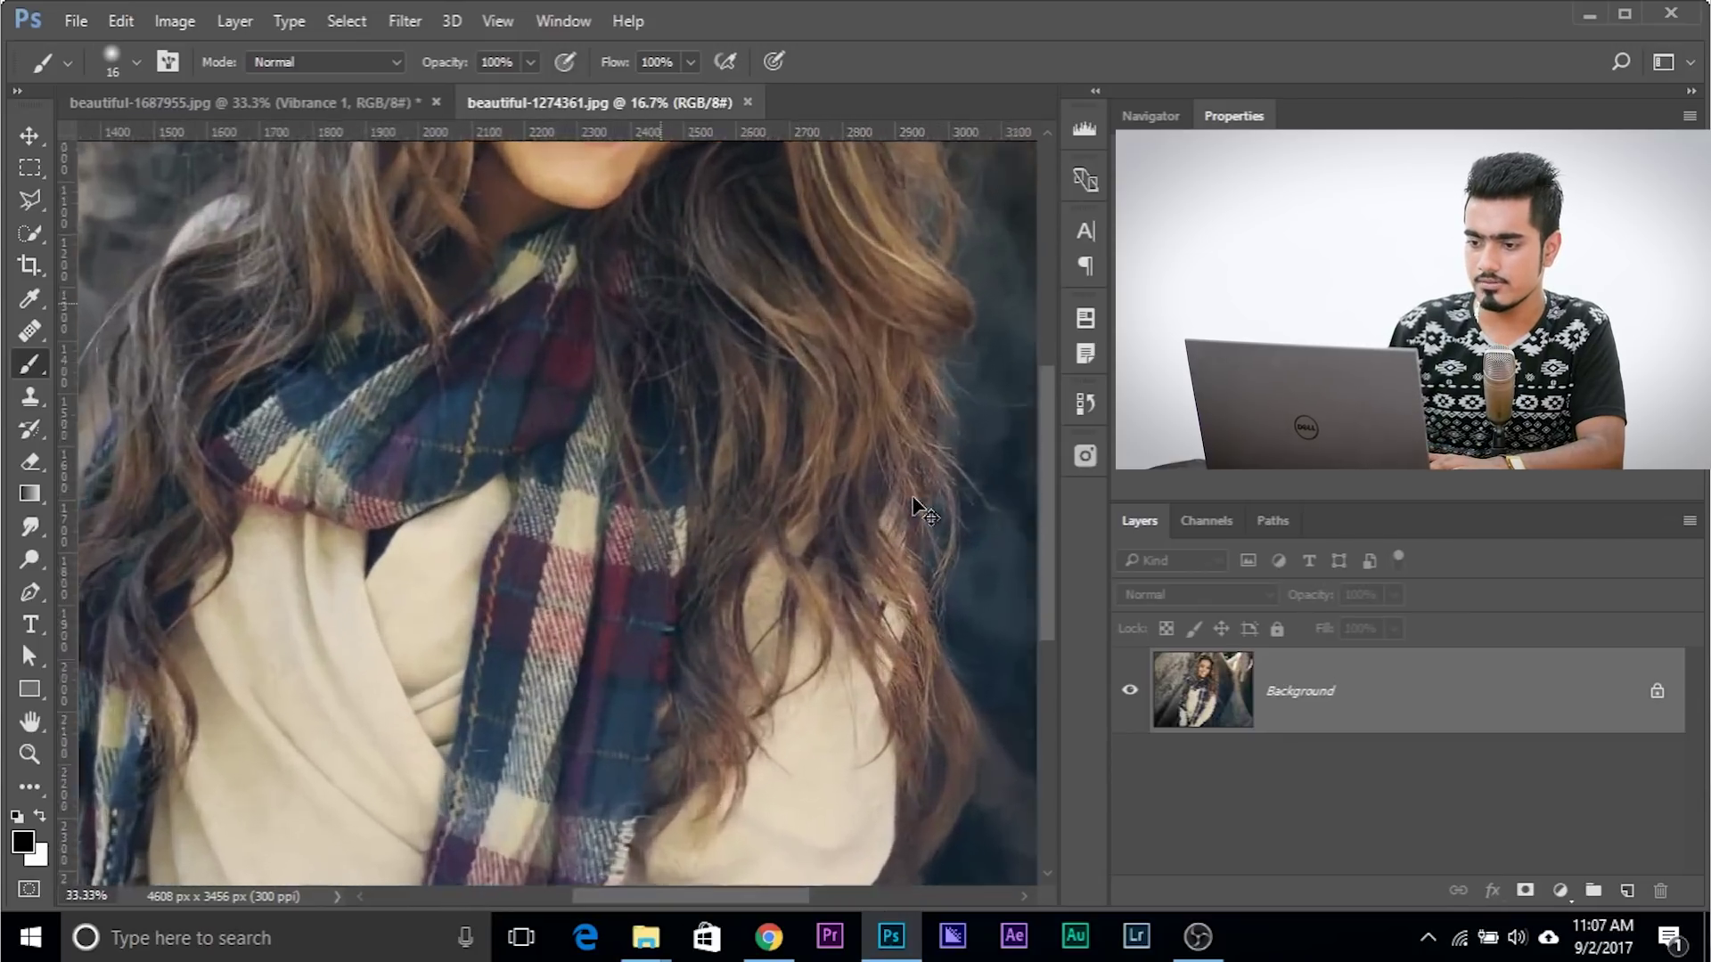
scroll(573, 680, up, 5)
scroll(576, 683, down, 1)
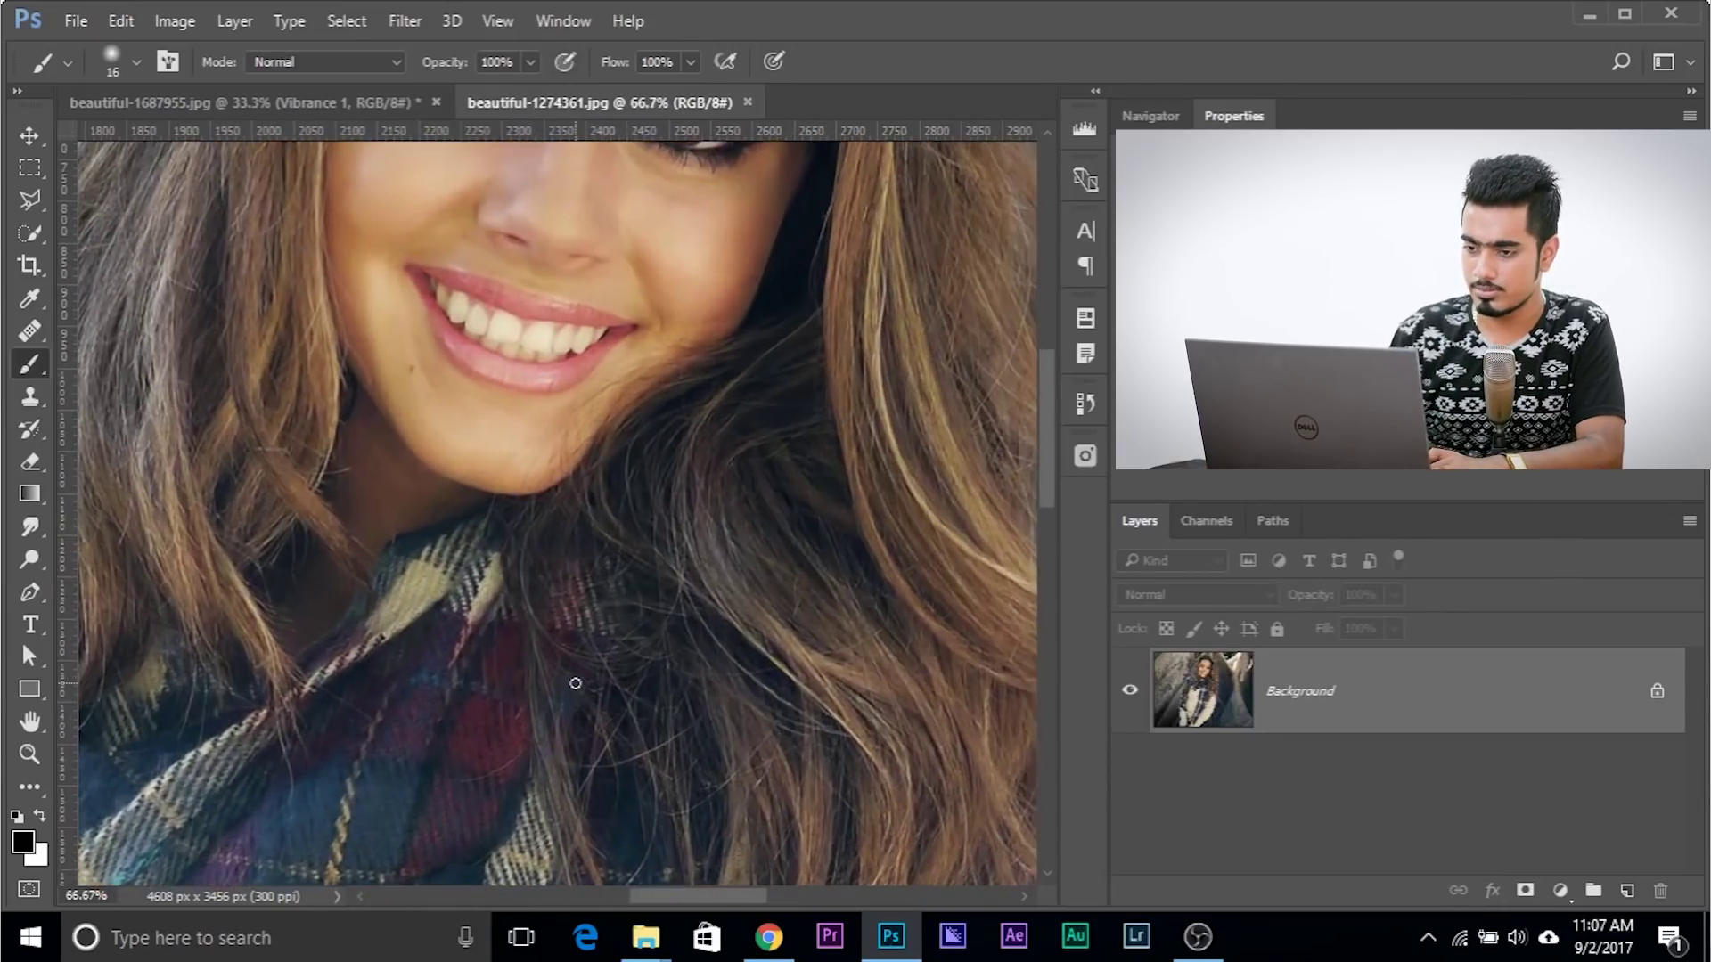
scroll(570, 446, up, 1)
click(1558, 888)
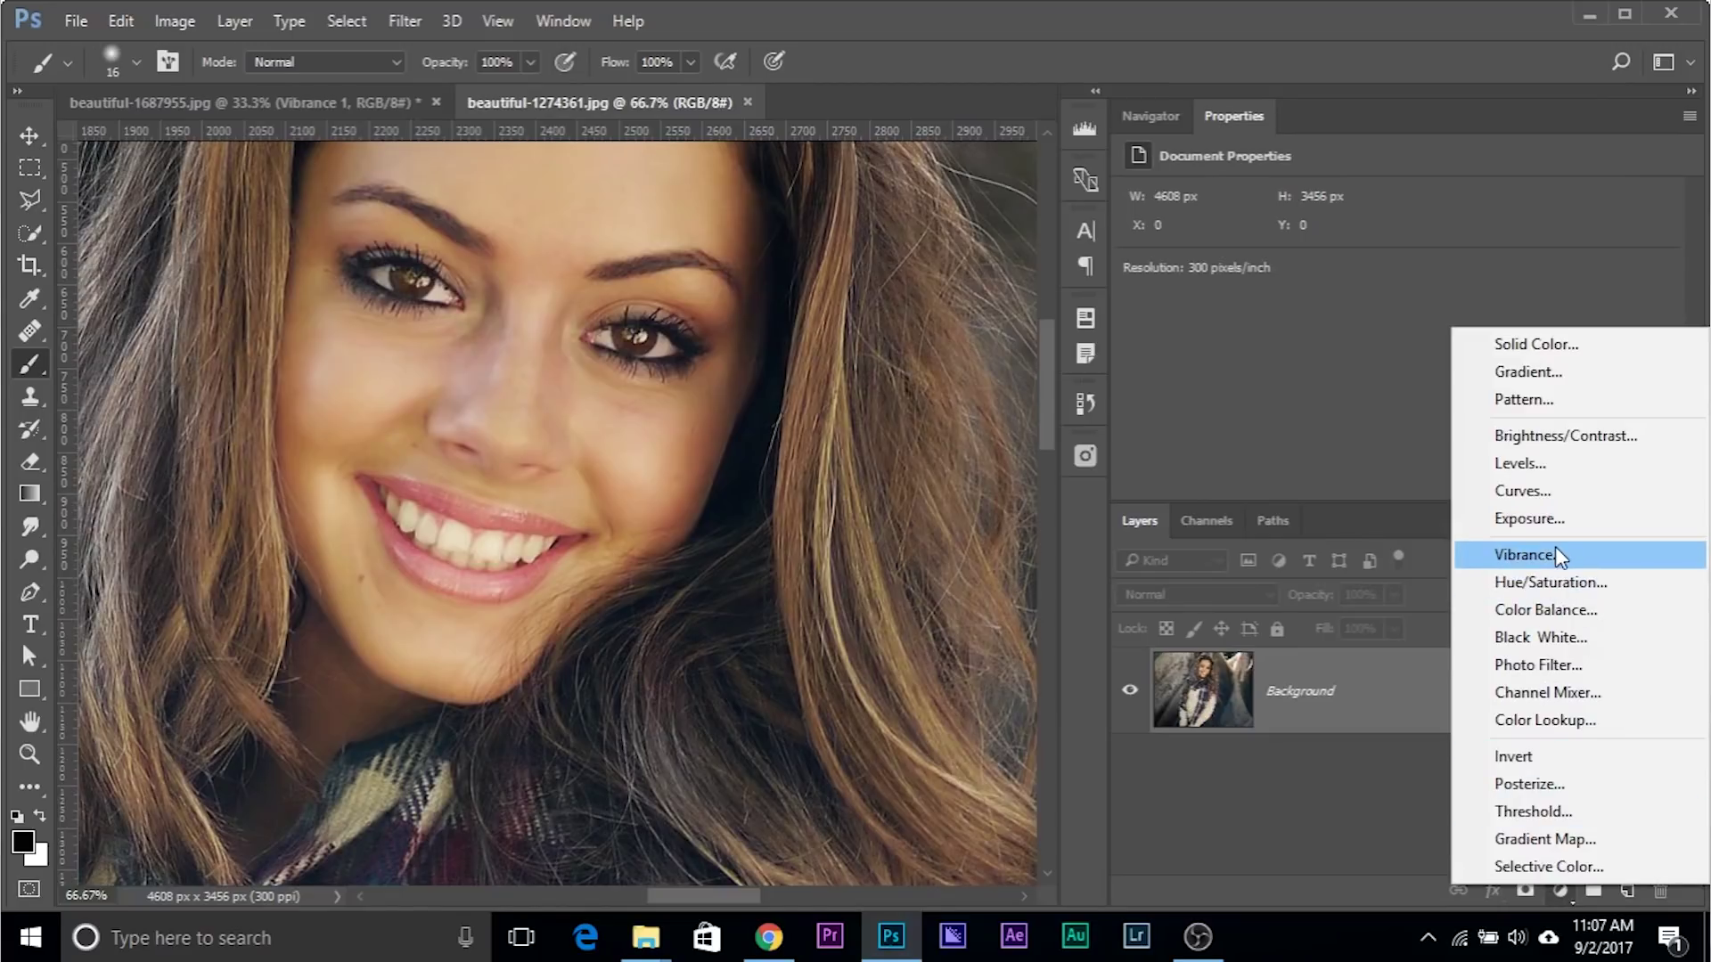
click(1554, 550)
drag(1215, 216, 966, 180)
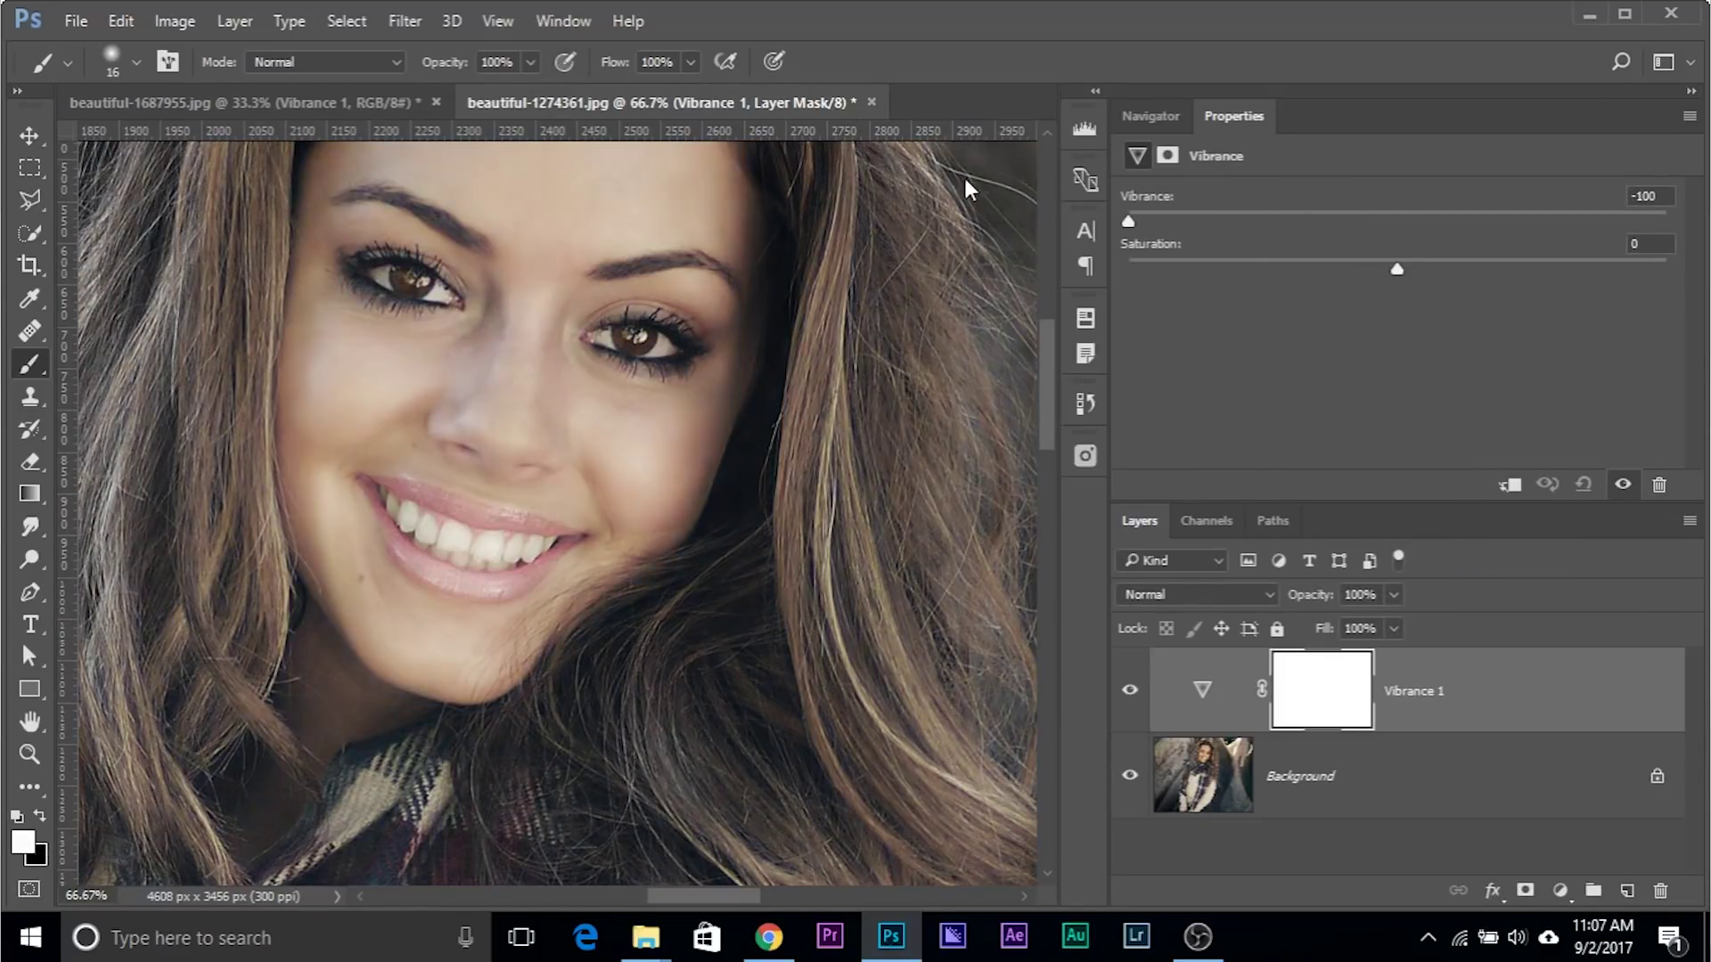
Invert its mask to black and paint the whitening onto the upper teeth.
key(ctrl+plus)
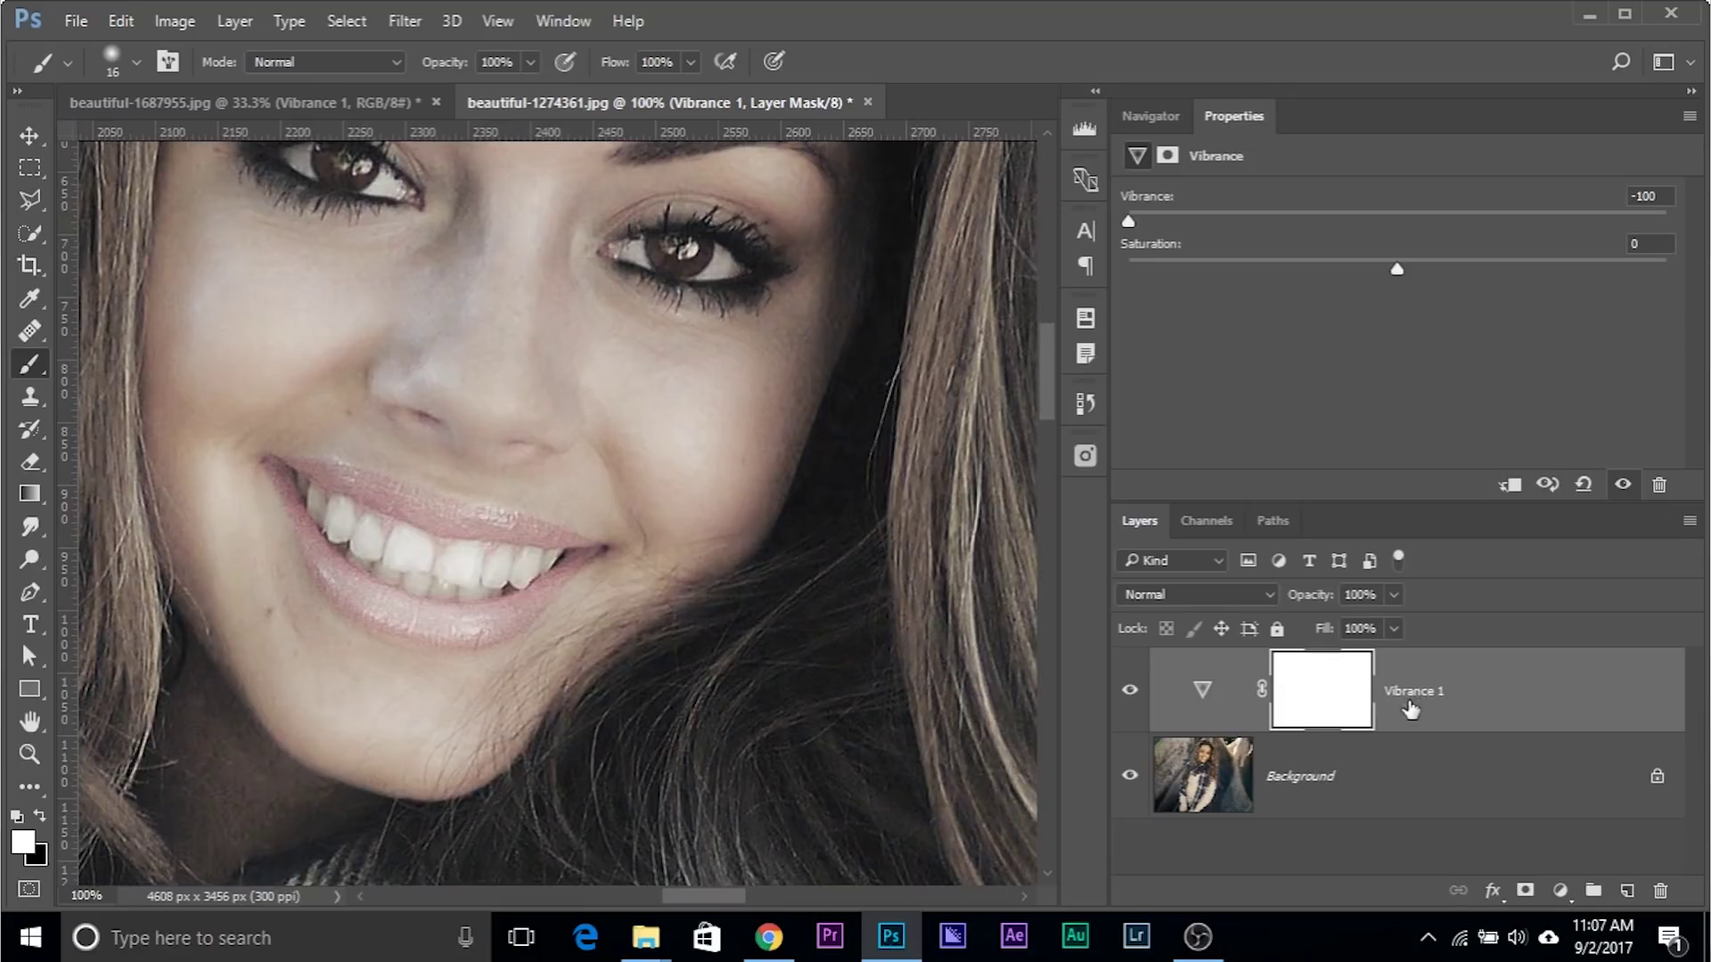
key(ctrl+i)
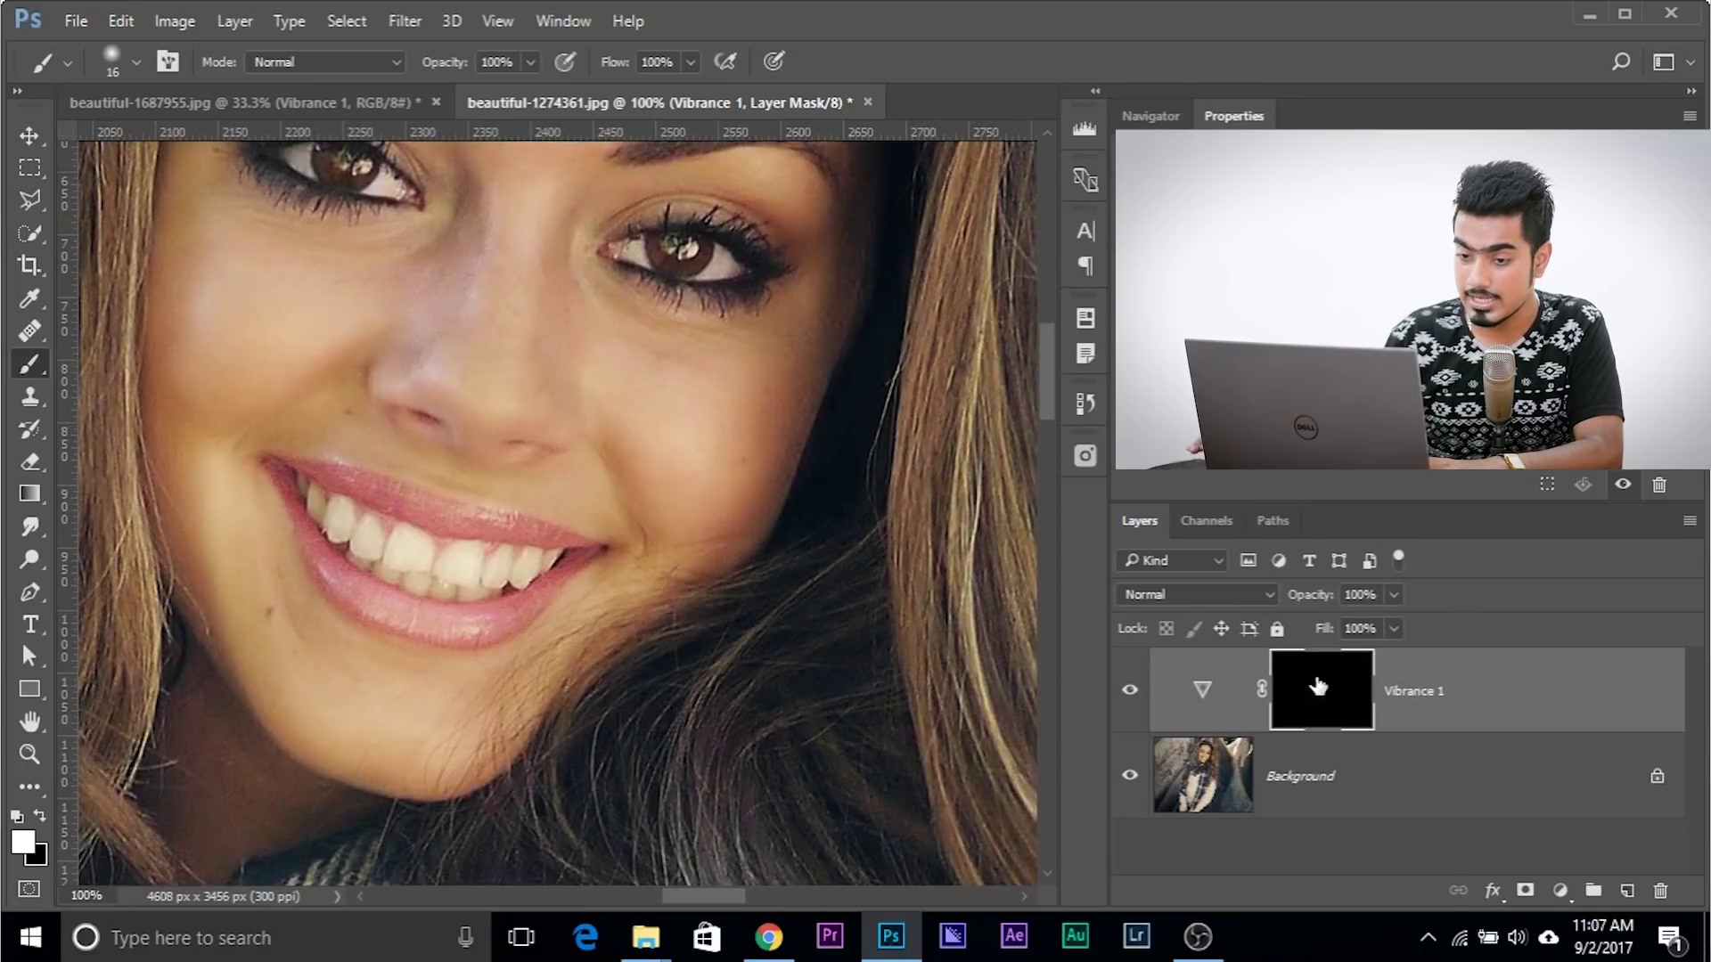
alt+right_click(369, 613)
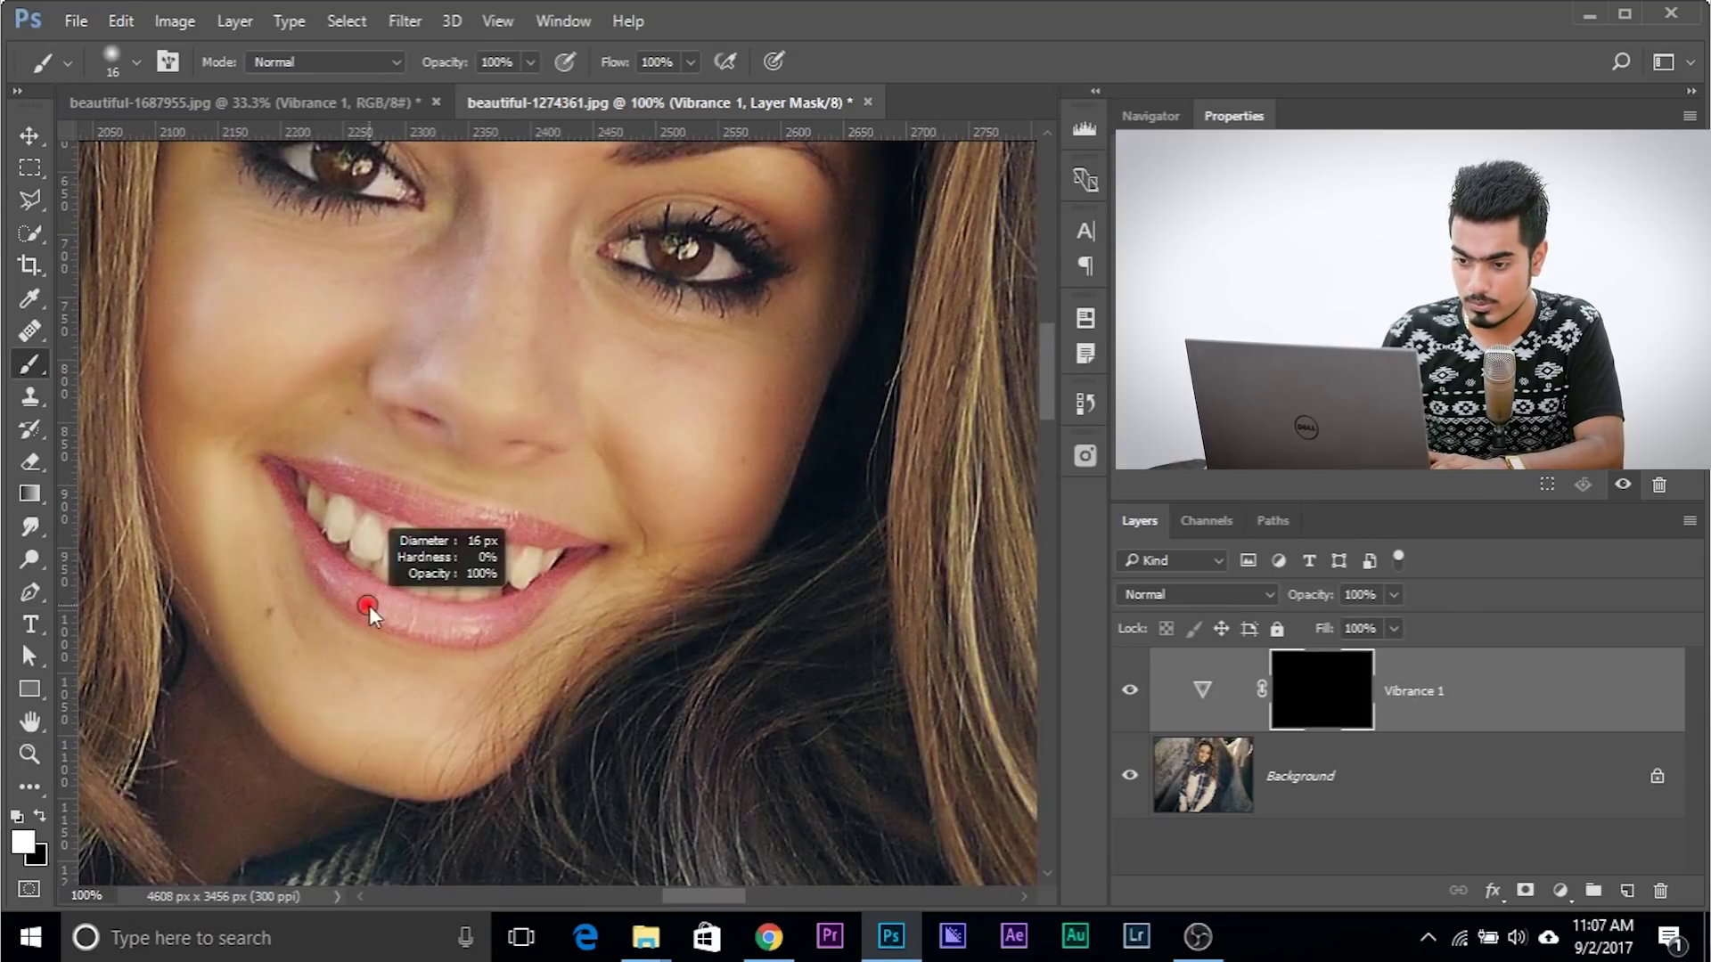
mouse_move(314, 488)
mouse_down()
mouse_move(404, 556)
mouse_move(405, 538)
mouse_move(466, 561)
mouse_move(352, 544)
mouse_move(421, 579)
mouse_move(498, 587)
mouse_move(458, 552)
mouse_move(475, 574)
mouse_move(505, 552)
mouse_move(502, 573)
mouse_move(558, 556)
mouse_up()
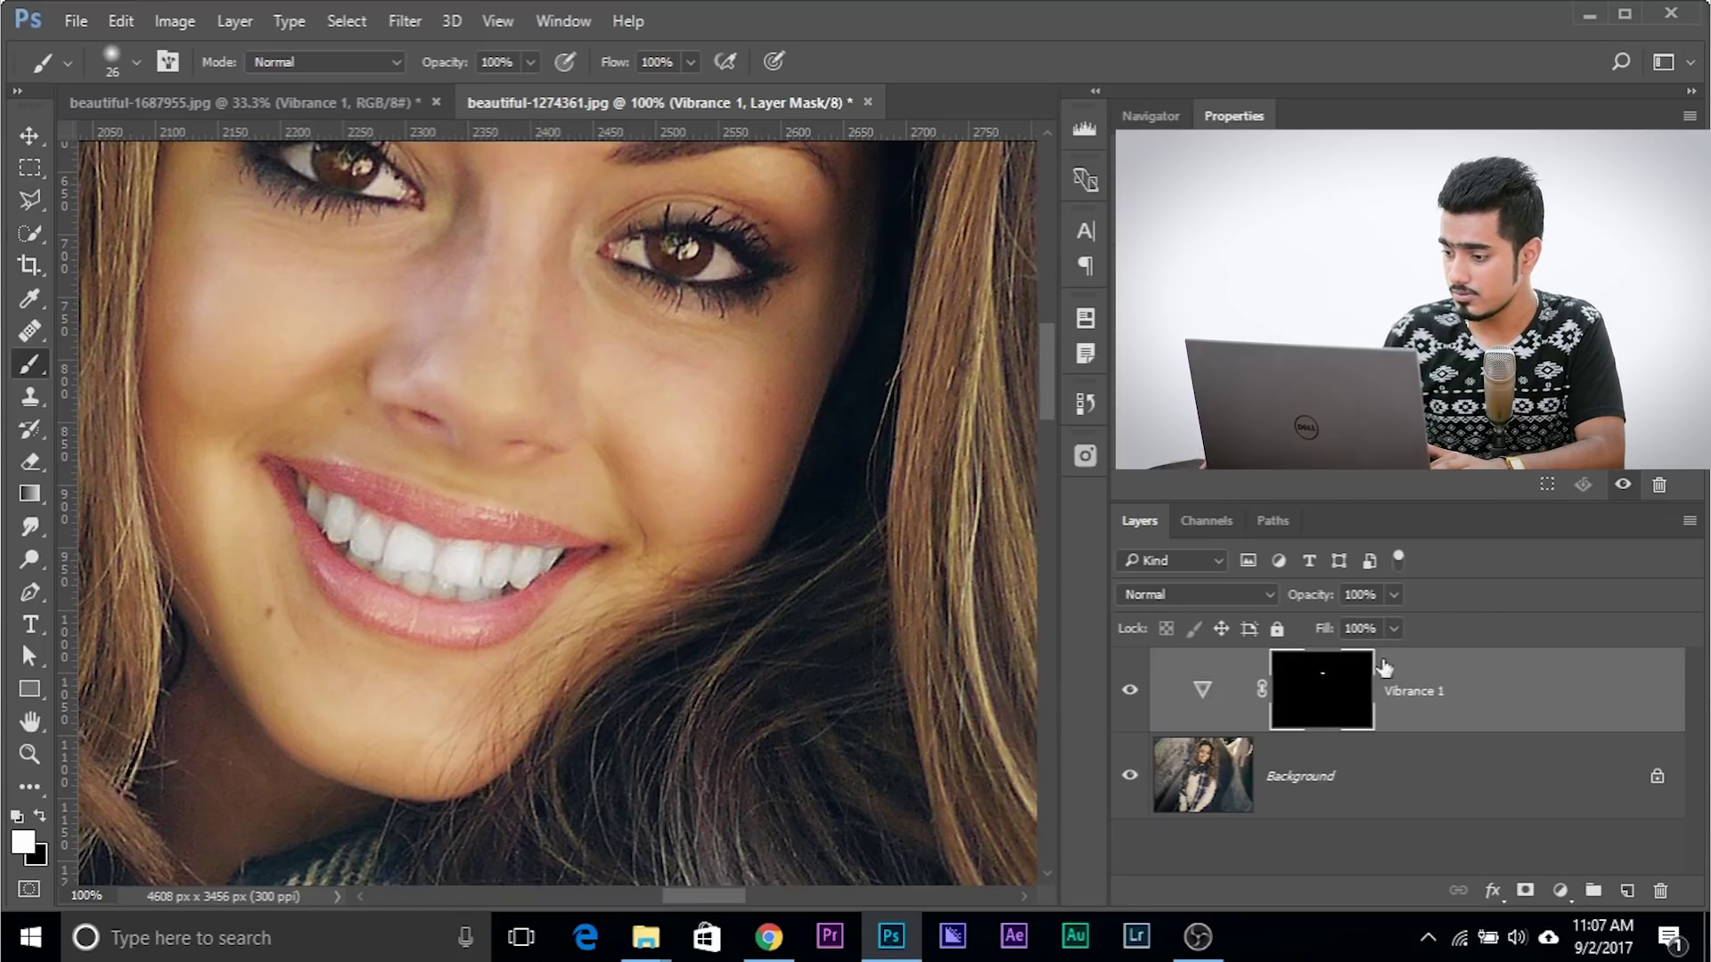
click(1203, 689)
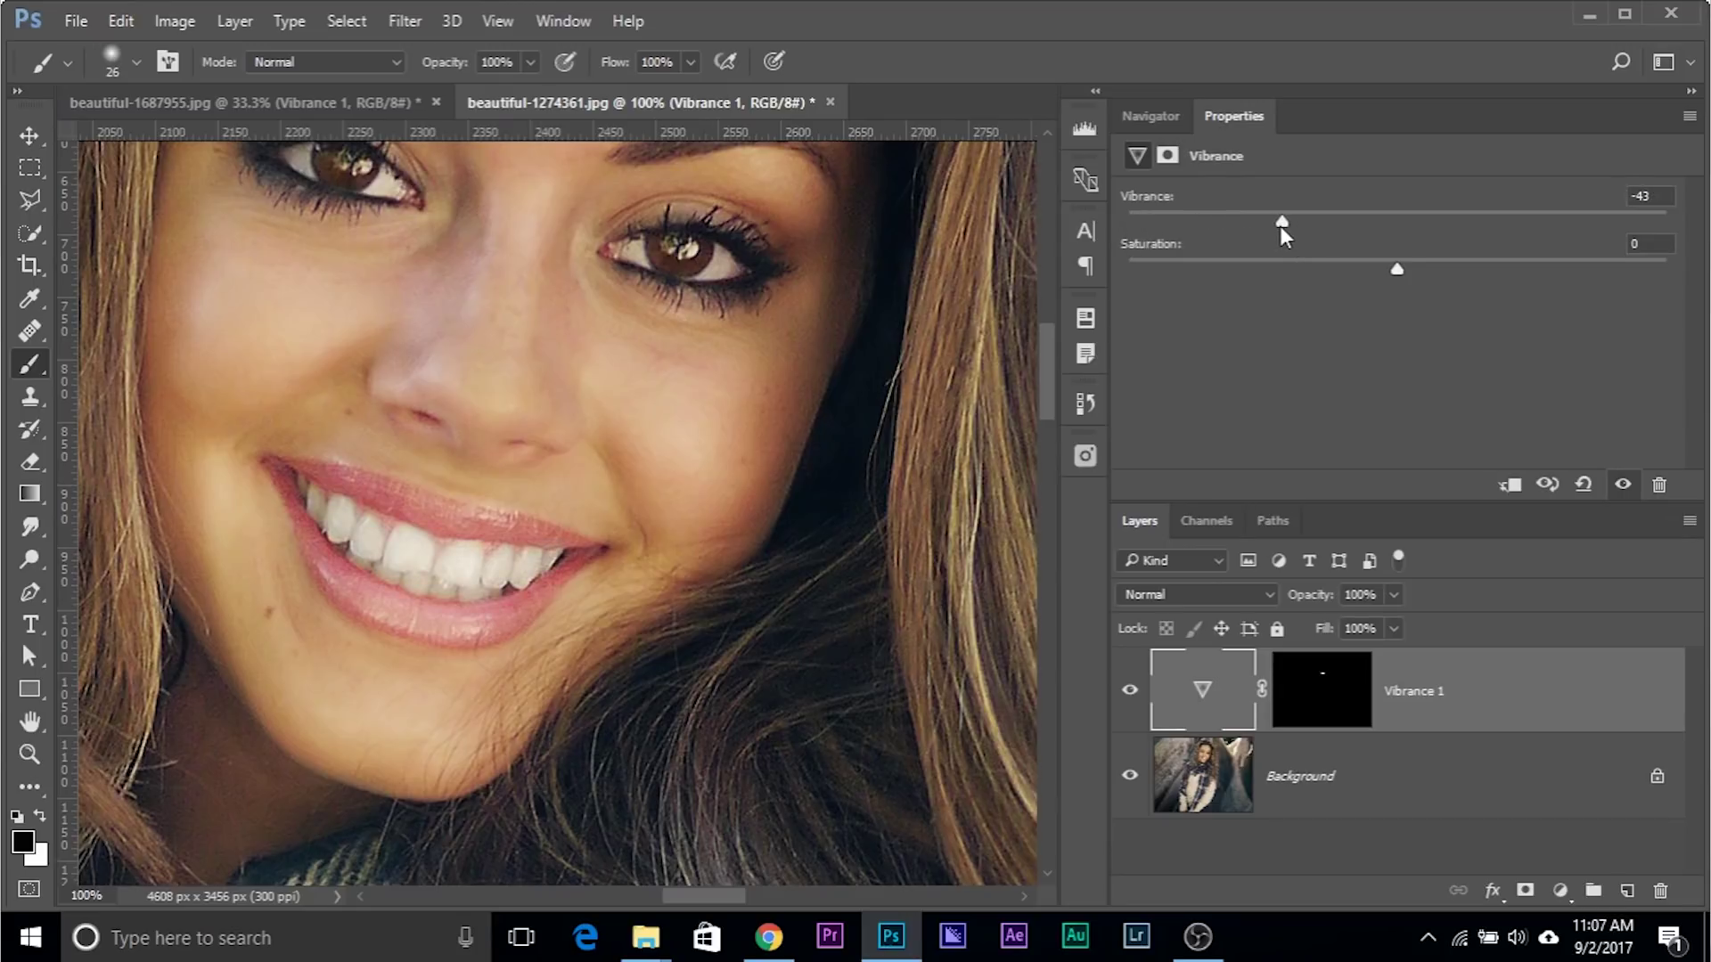
Compare Vibrance 1 on and off, delete the layer, and return to the stone-wall portrait.
key(ctrl+minus)
key(ctrl+minus)
key(ctrl+minus)
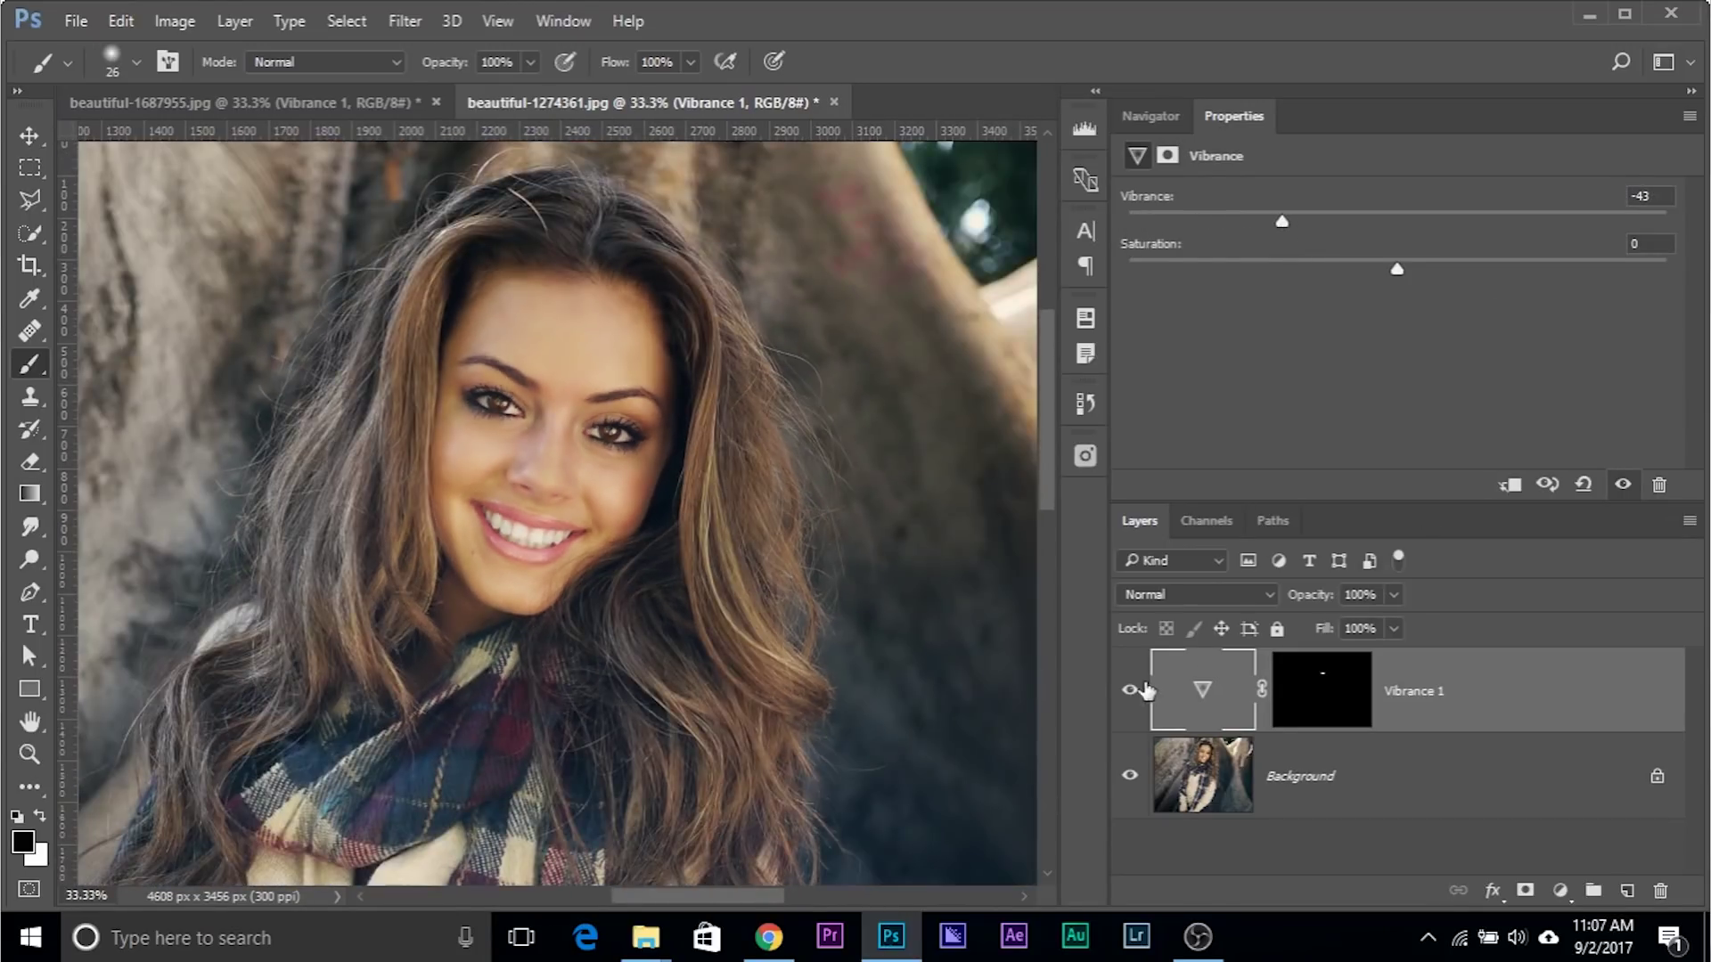
click(1130, 690)
click(1130, 690)
key(ctrl+plus)
key(ctrl+plus)
key(ctrl+plus)
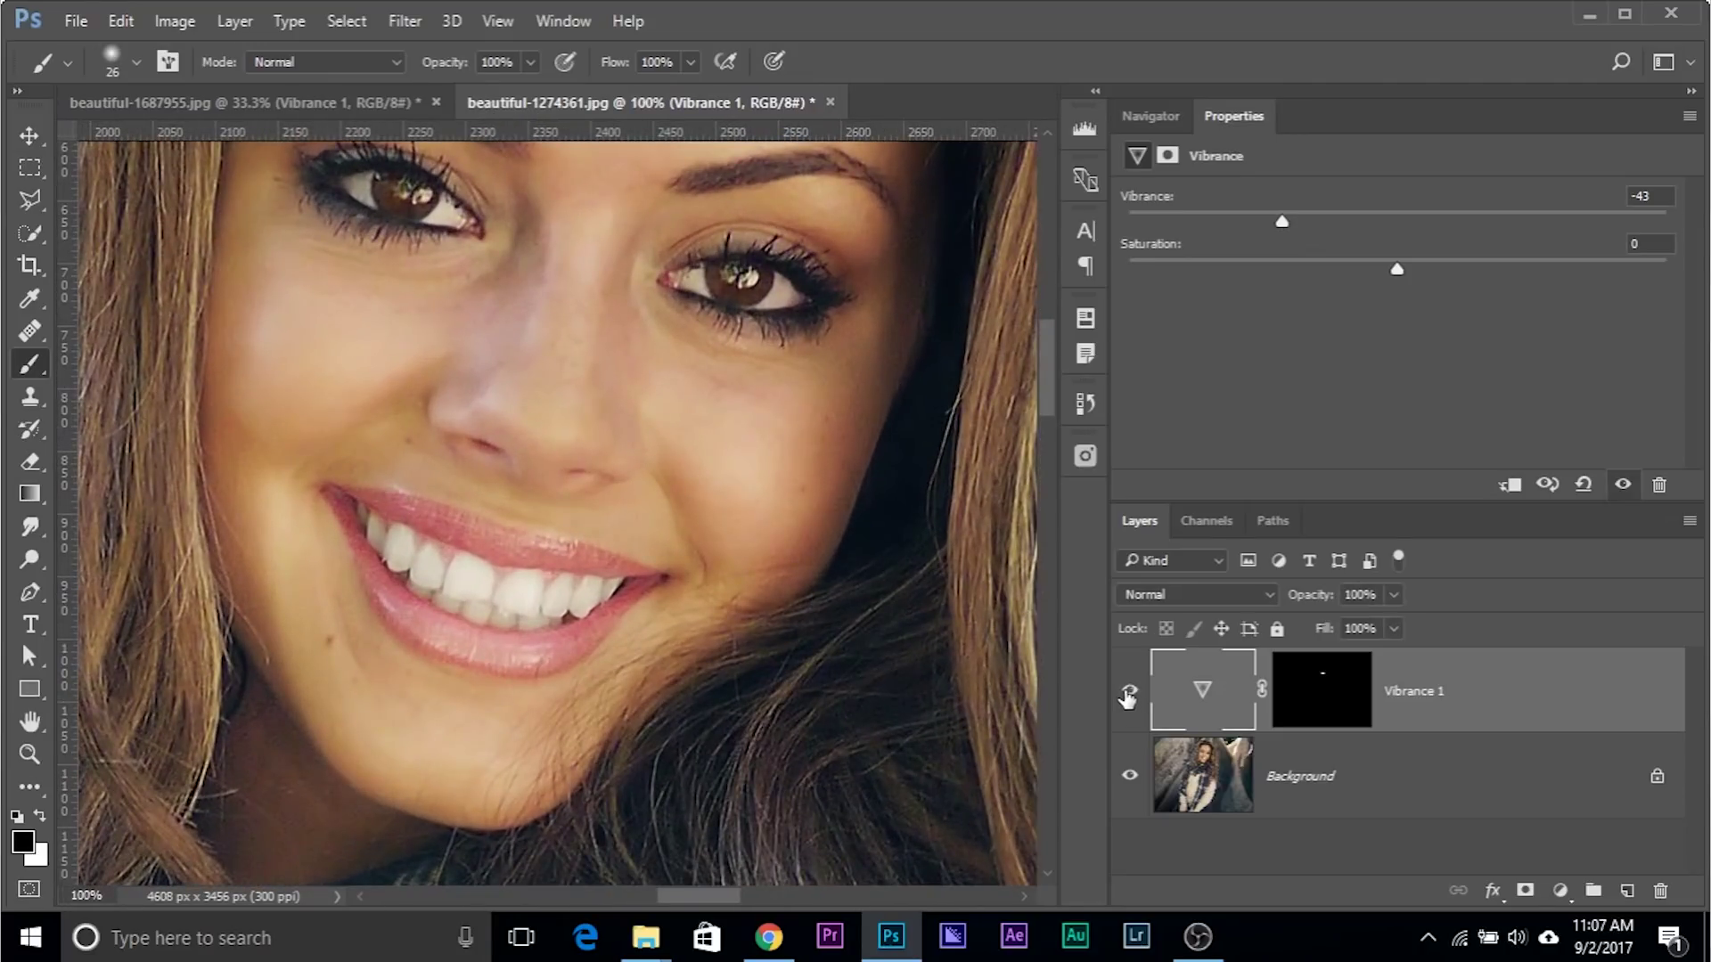
click(1127, 695)
click(1127, 695)
drag(1570, 697, 1659, 891)
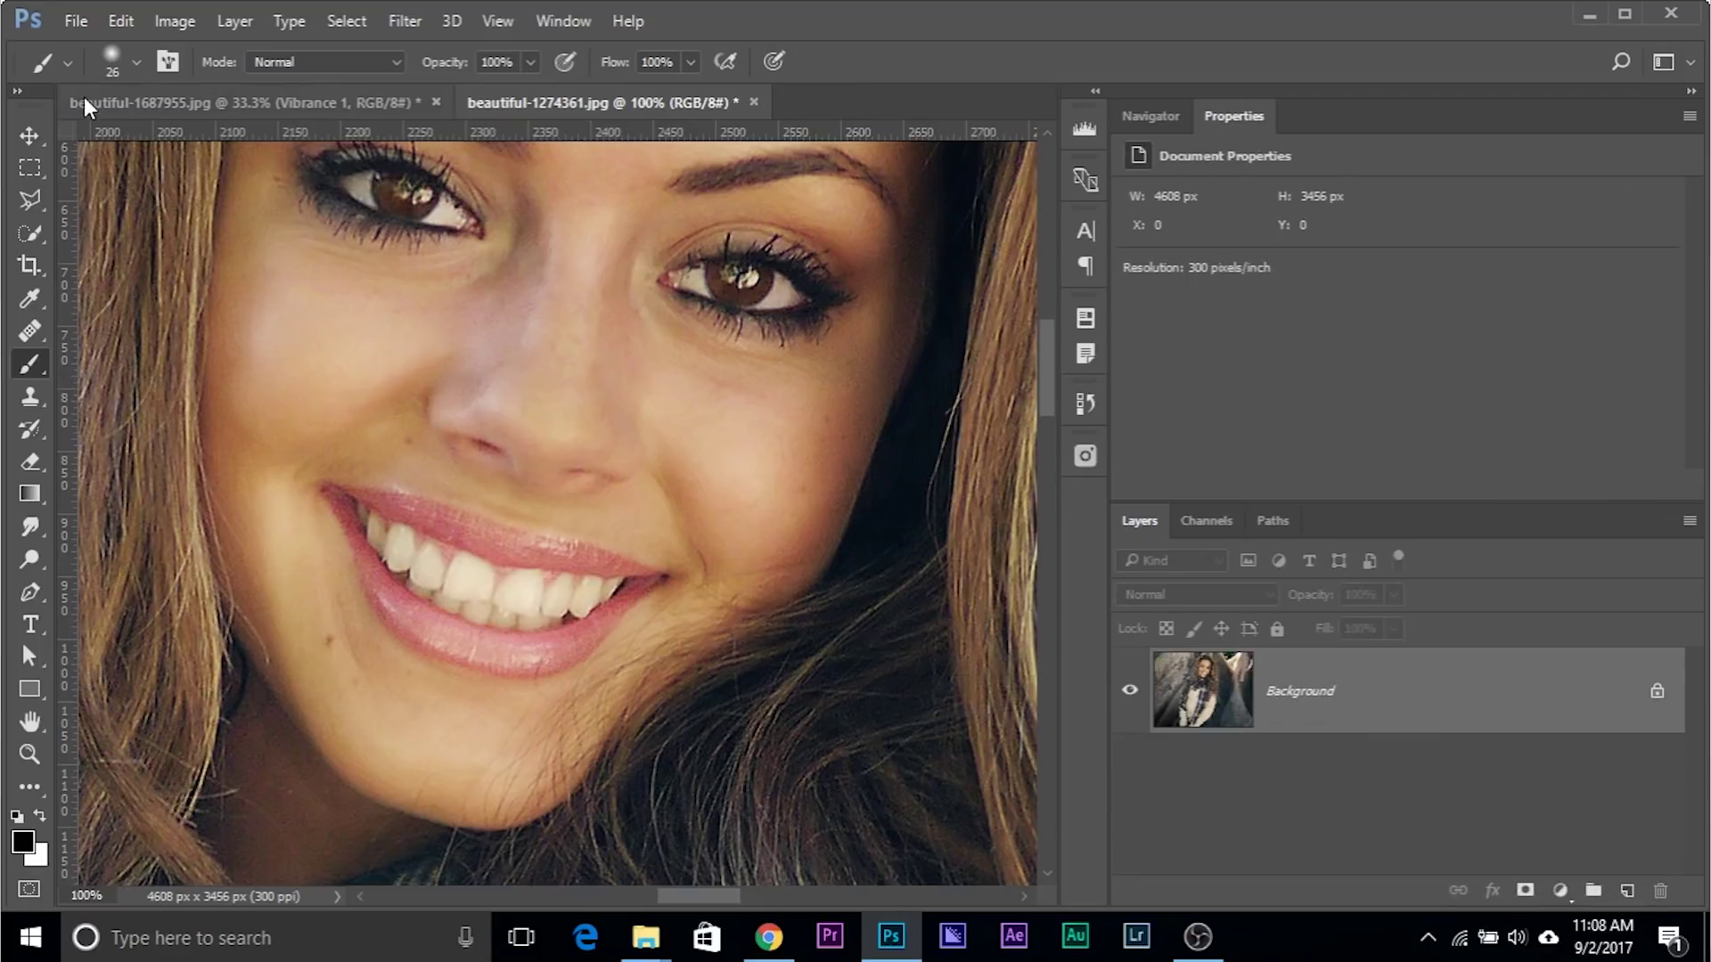
click(290, 107)
Delete the stone-wall portrait's Vibrance 1 layer and zoom to 100% on the mouth.
drag(1515, 691, 1659, 890)
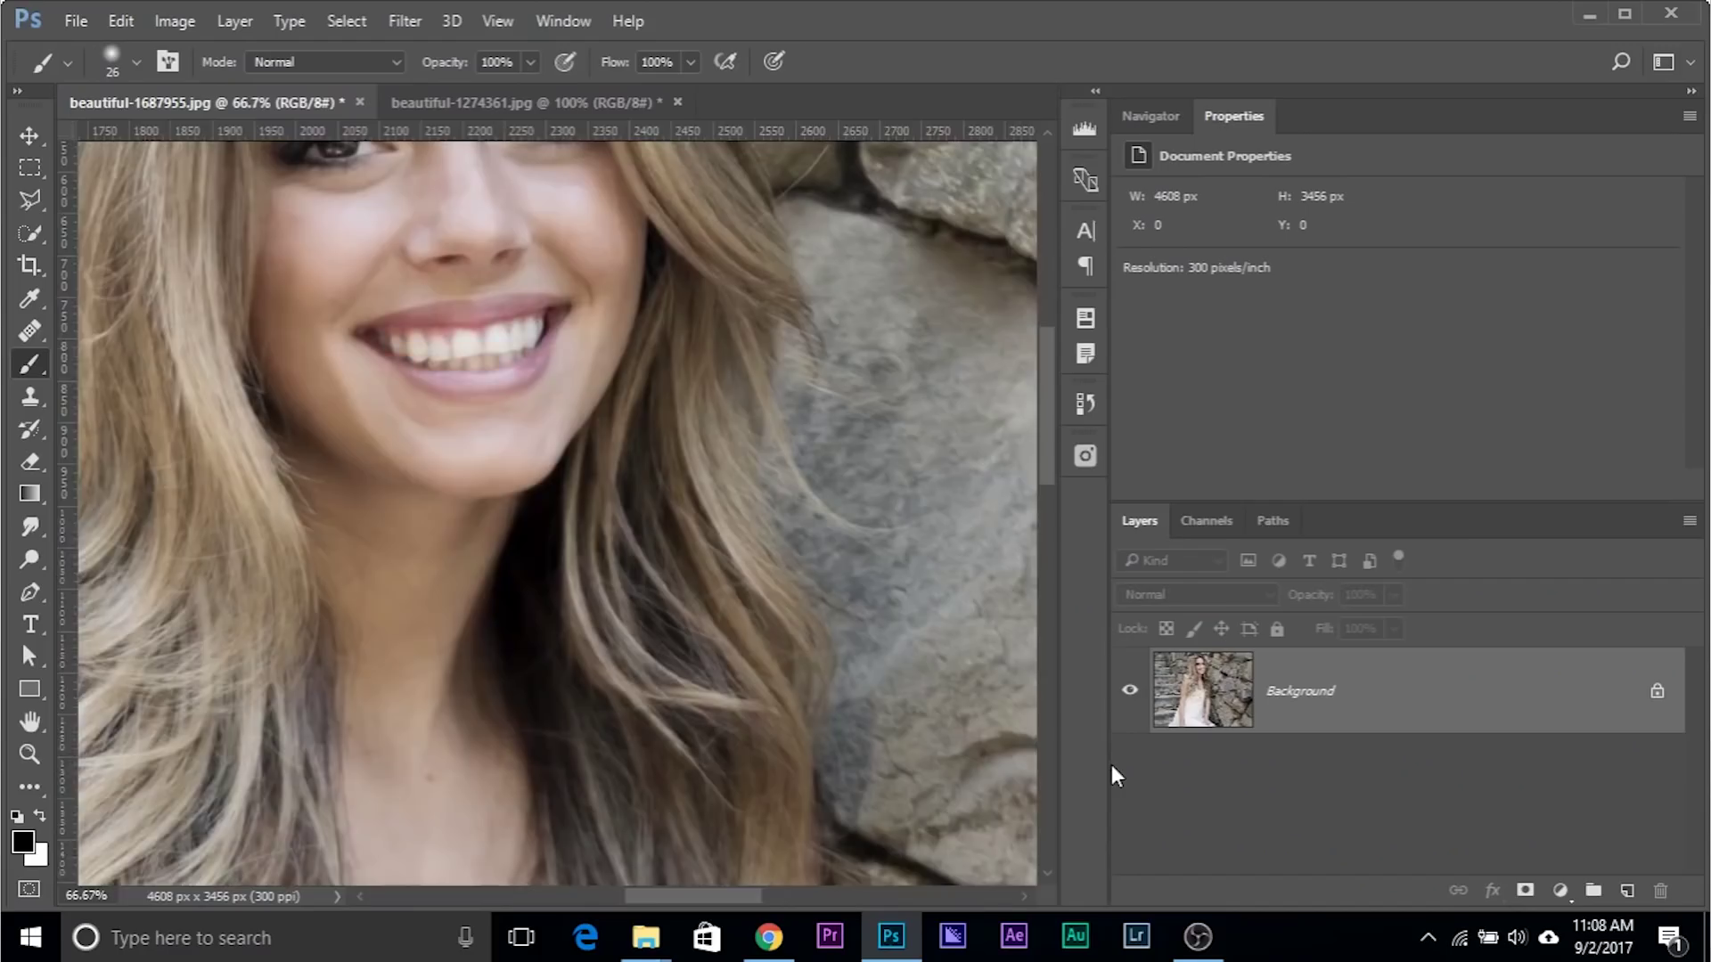
key(ctrl+plus)
drag(410, 384, 485, 553)
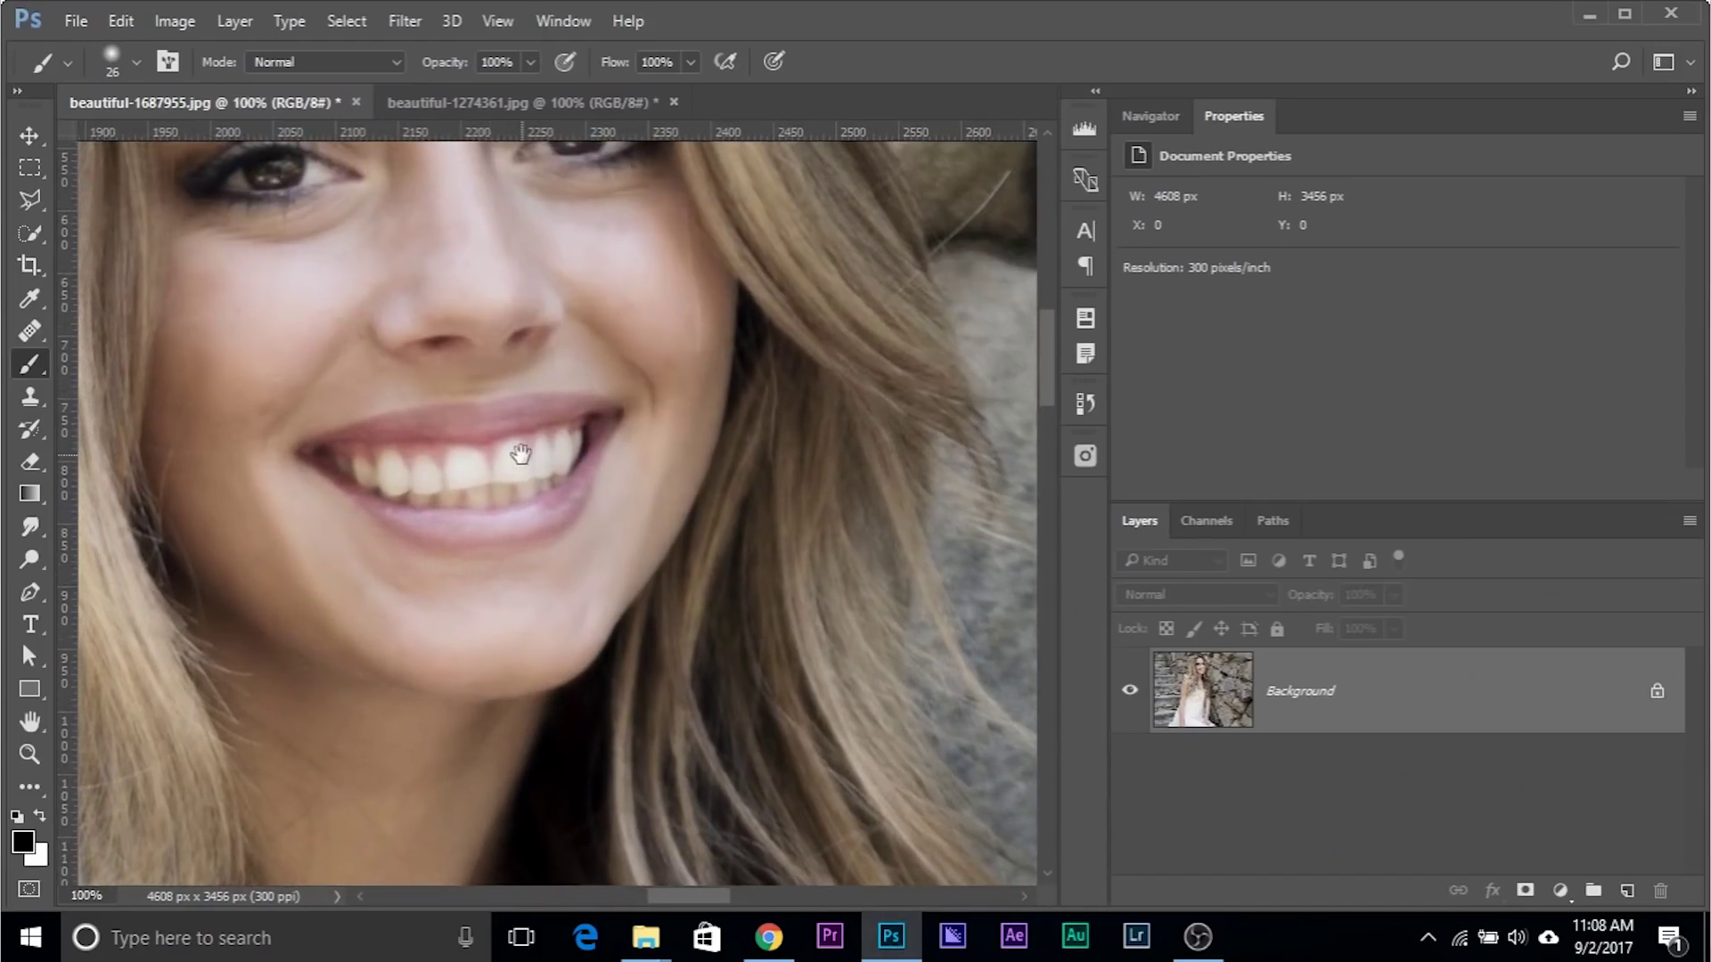
drag(522, 454, 650, 602)
Add a Selective Color adjustment layer above the Background.
click(1559, 892)
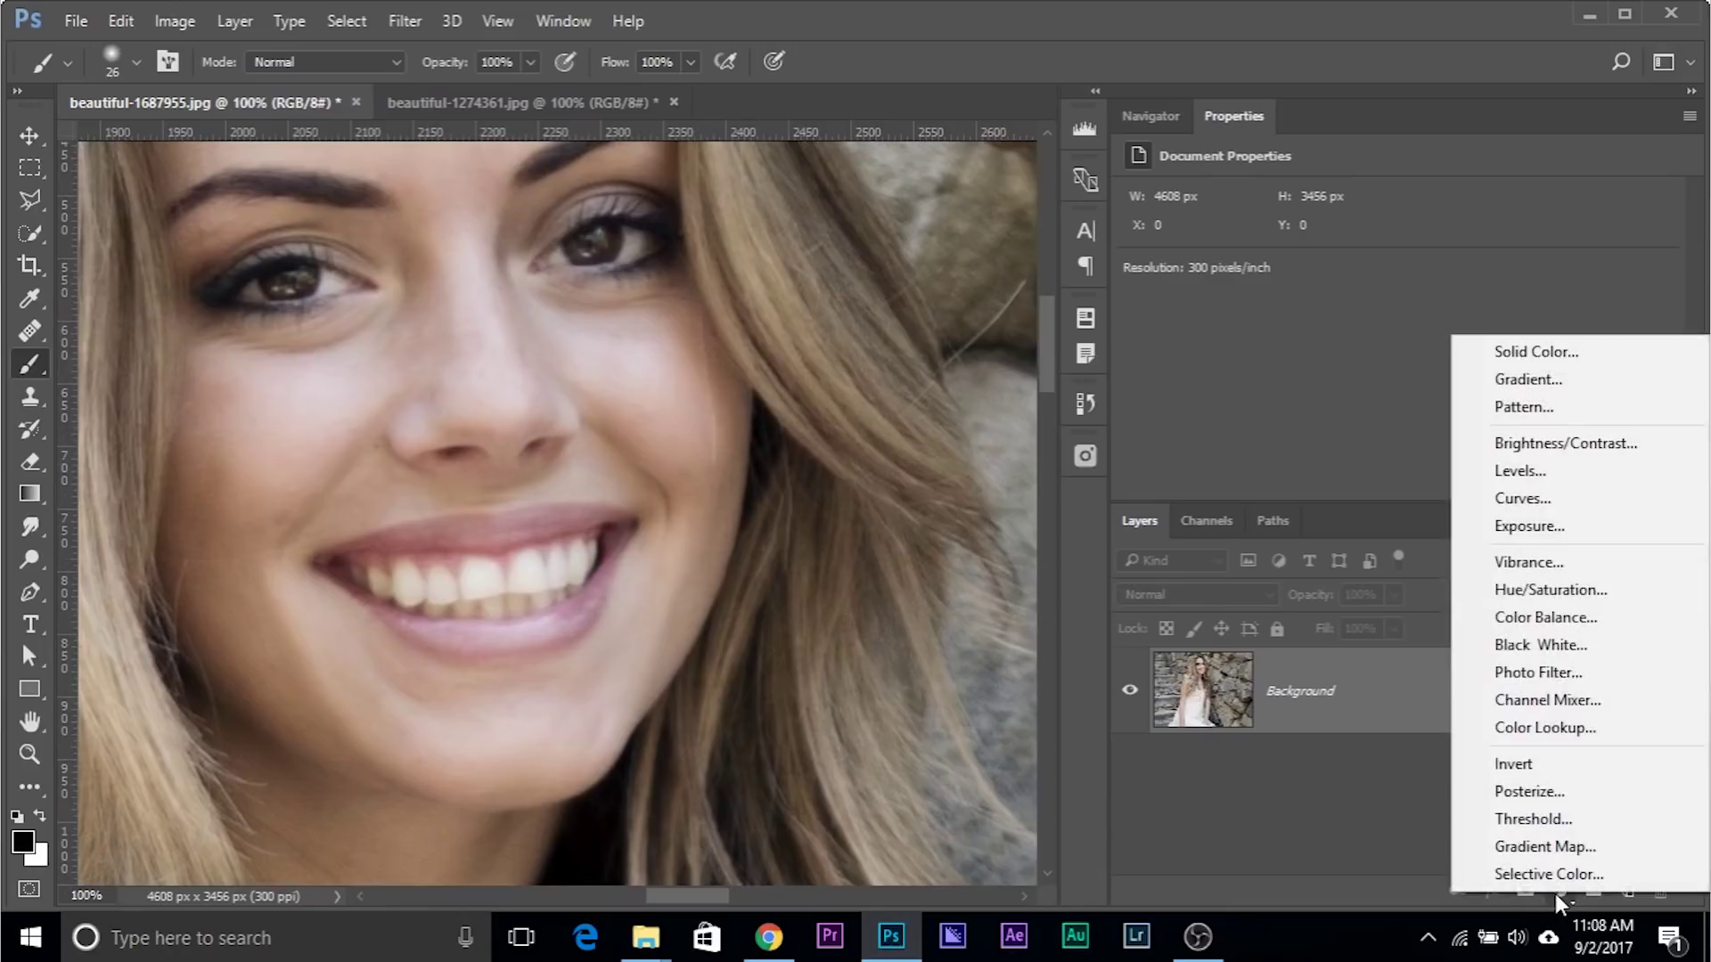
click(1558, 891)
click(1559, 891)
click(1559, 878)
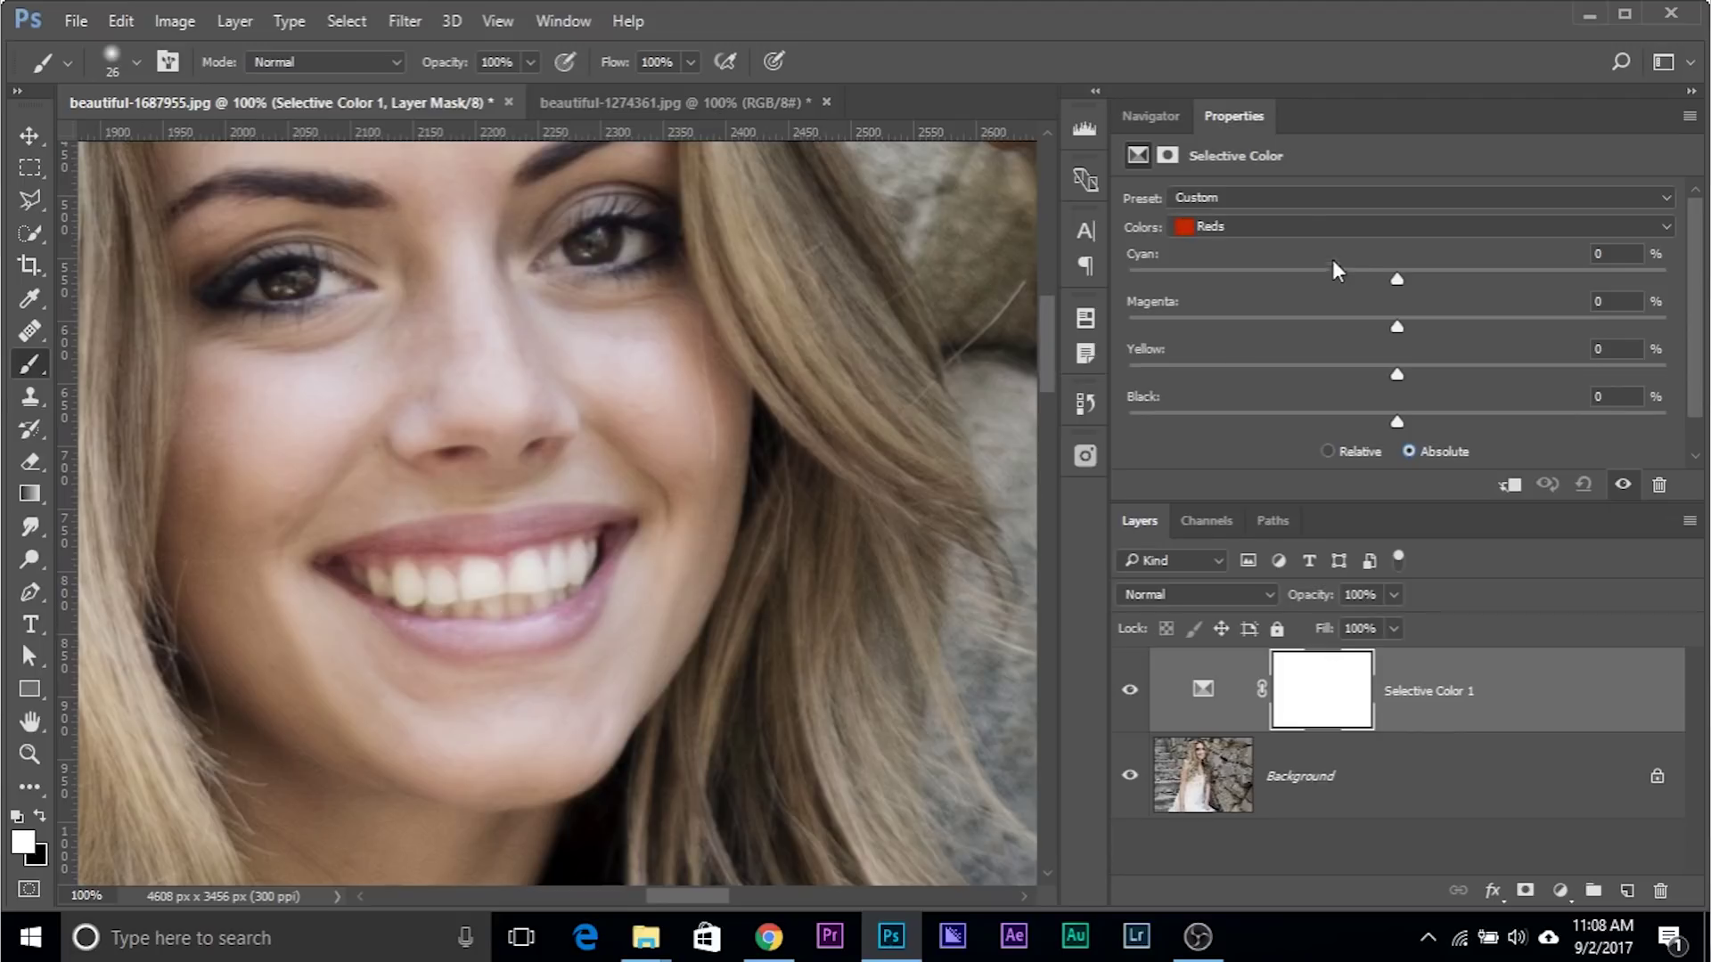
Target the Yellows in Selective Color and set Yellow -100, Black +47, with slightly less magenta.
click(1312, 227)
click(1297, 265)
drag(1394, 374, 842, 381)
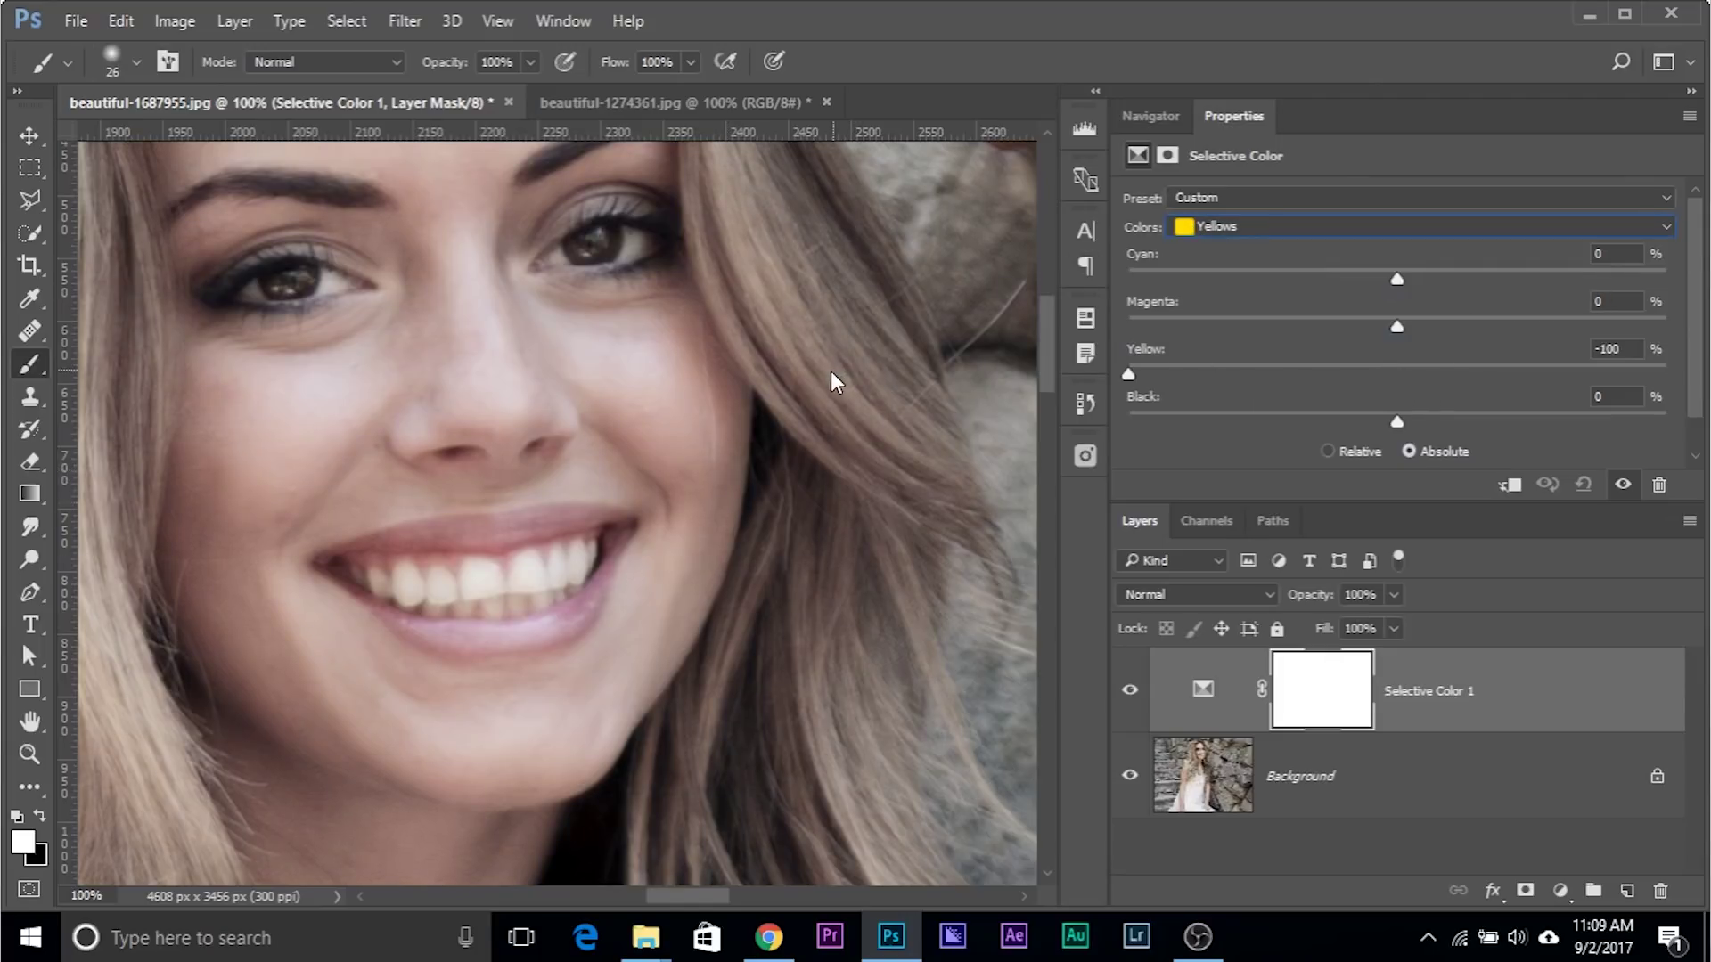
scroll(375, 400, up, 3)
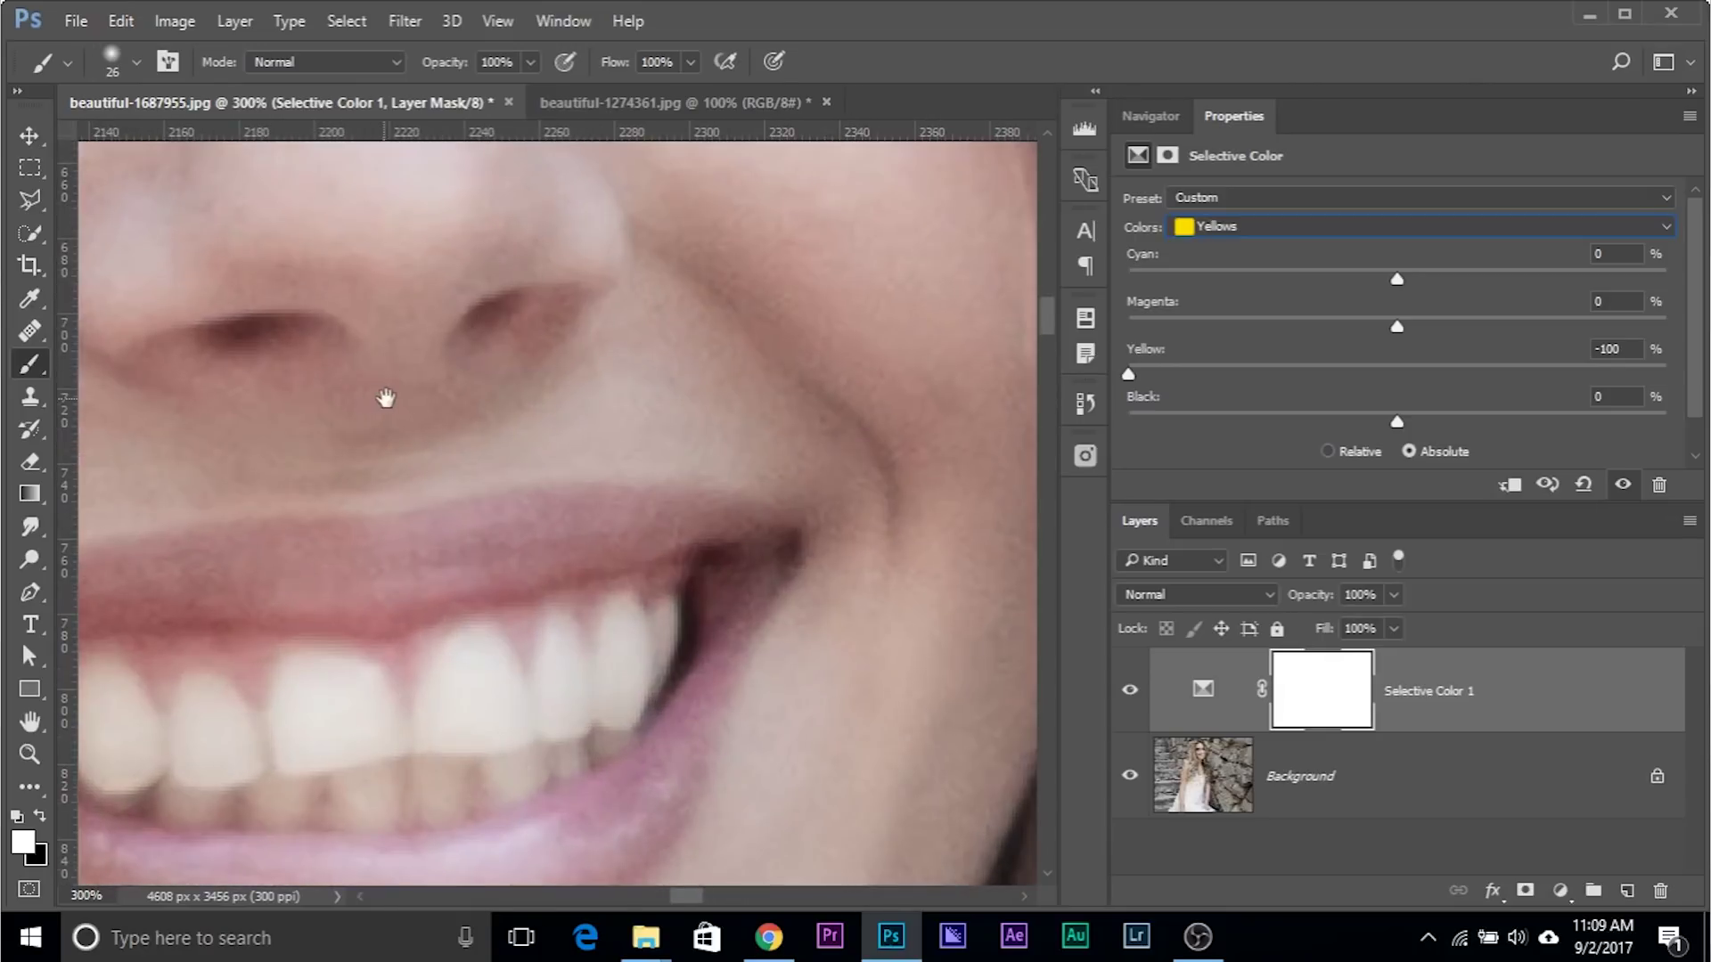
scroll(482, 330, down, 3)
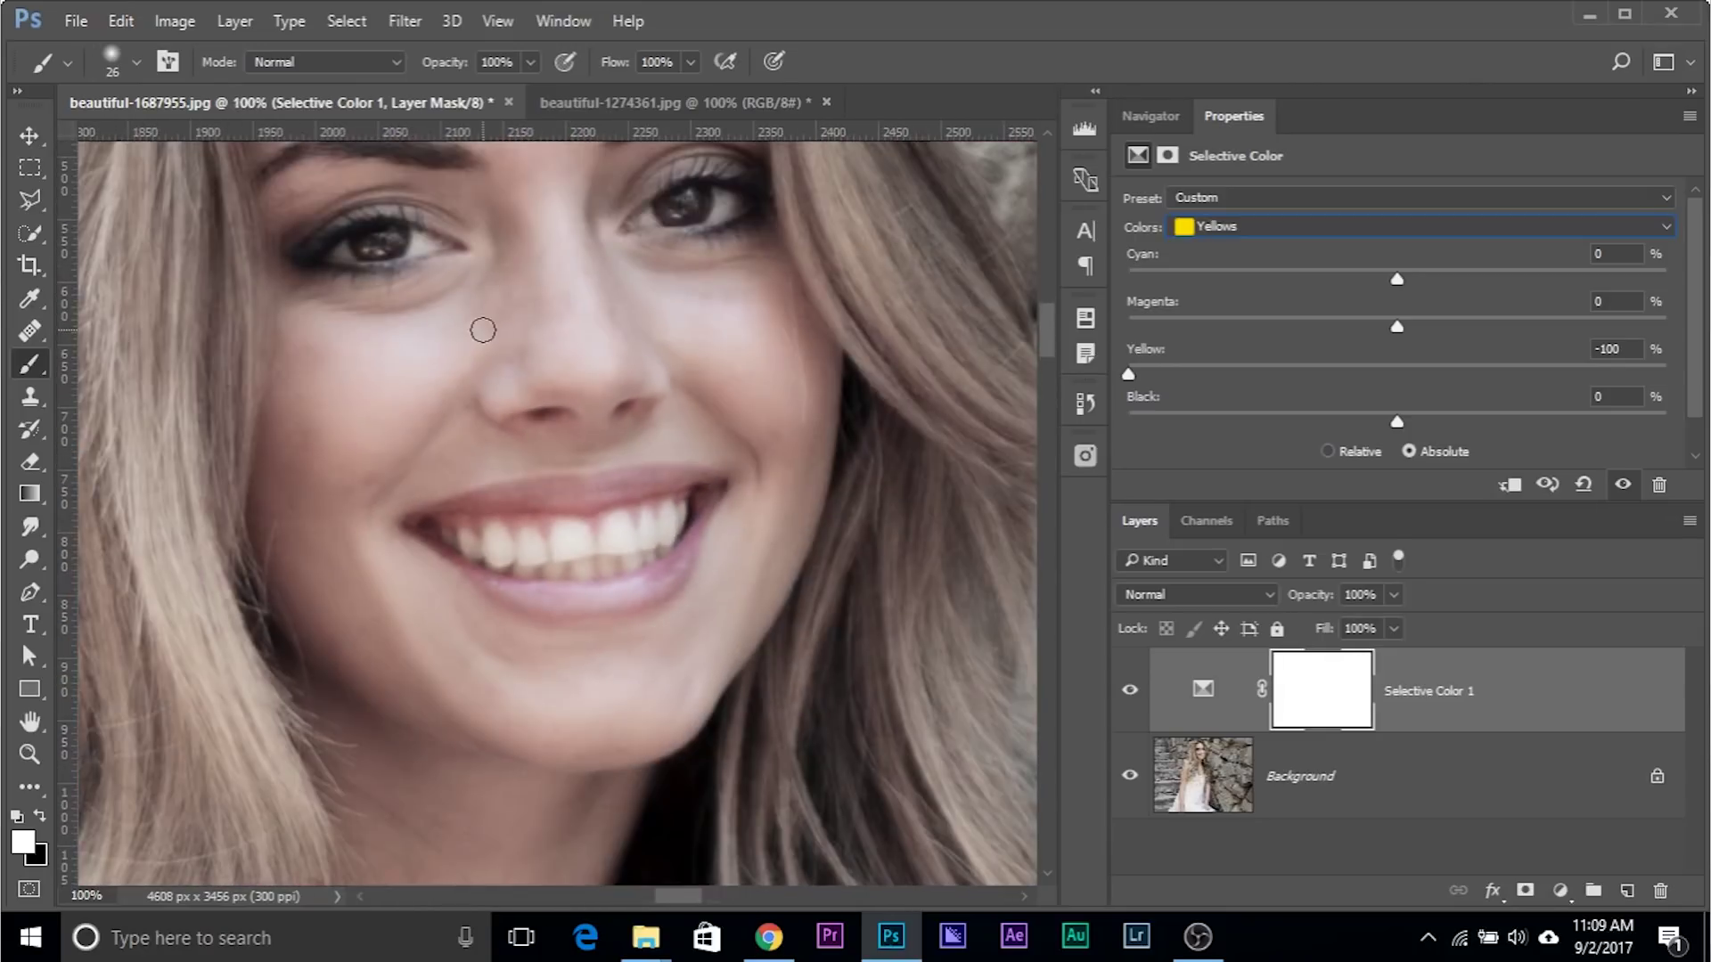
drag(1403, 416, 1522, 401)
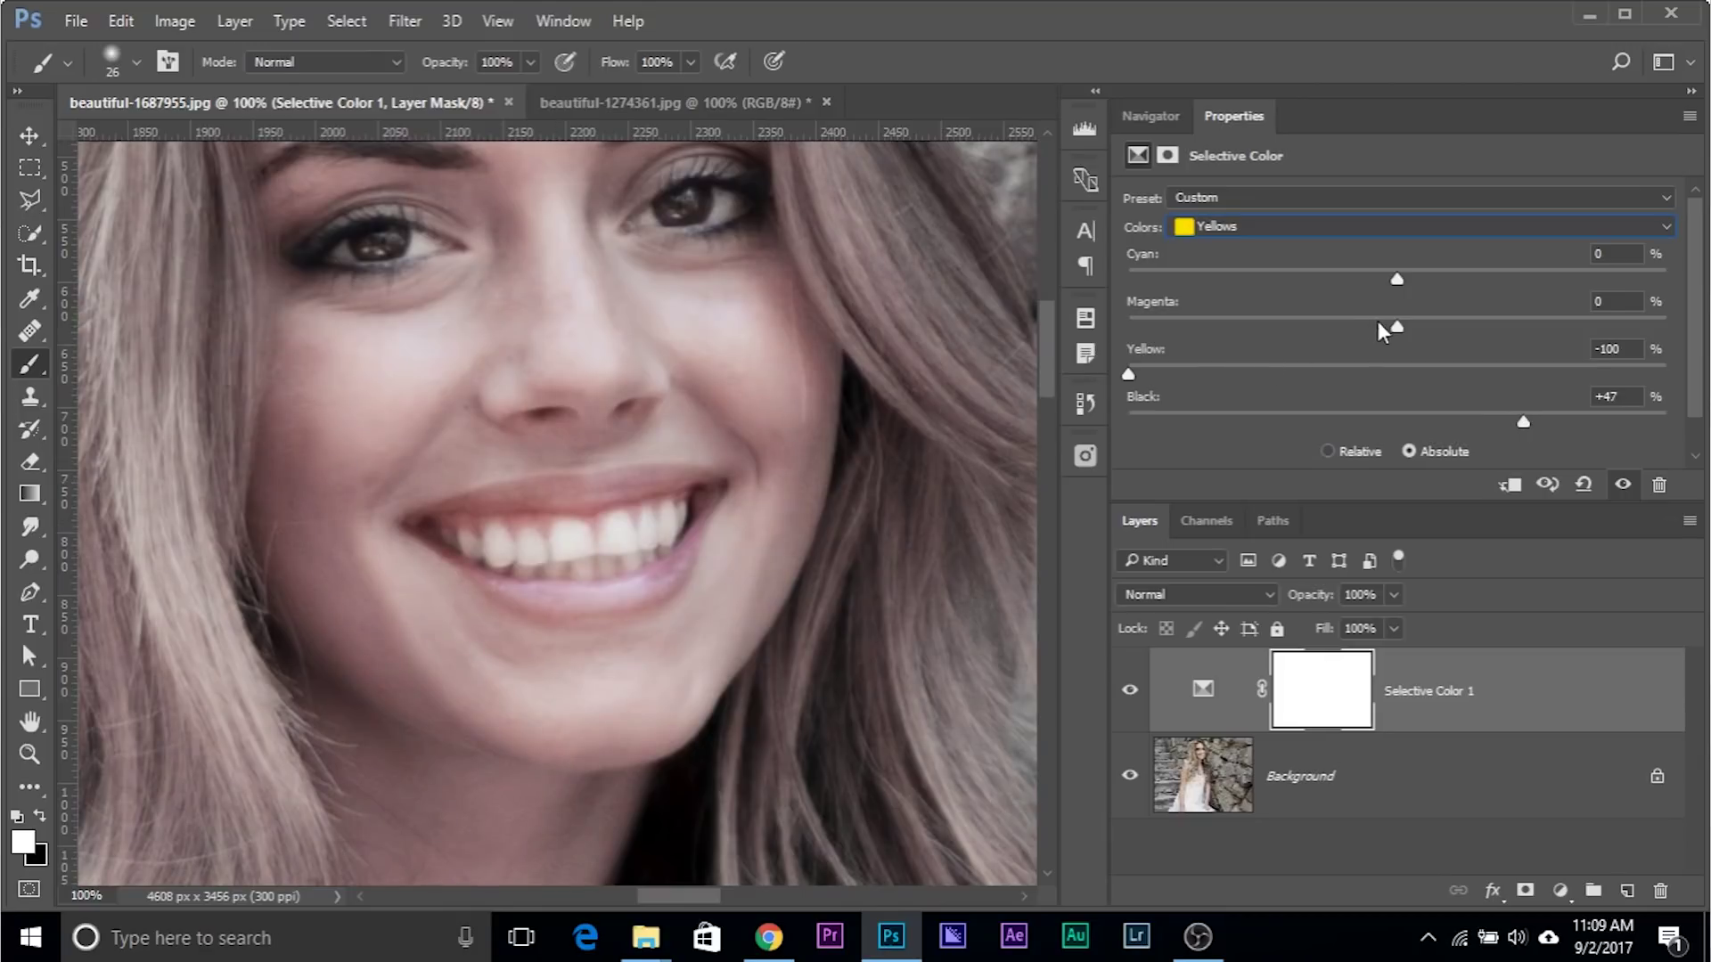
drag(1289, 319, 1324, 320)
mouse_move(1537, 306)
mouse_down()
mouse_move(1367, 312)
mouse_move(1403, 276)
mouse_move(1487, 276)
mouse_up()
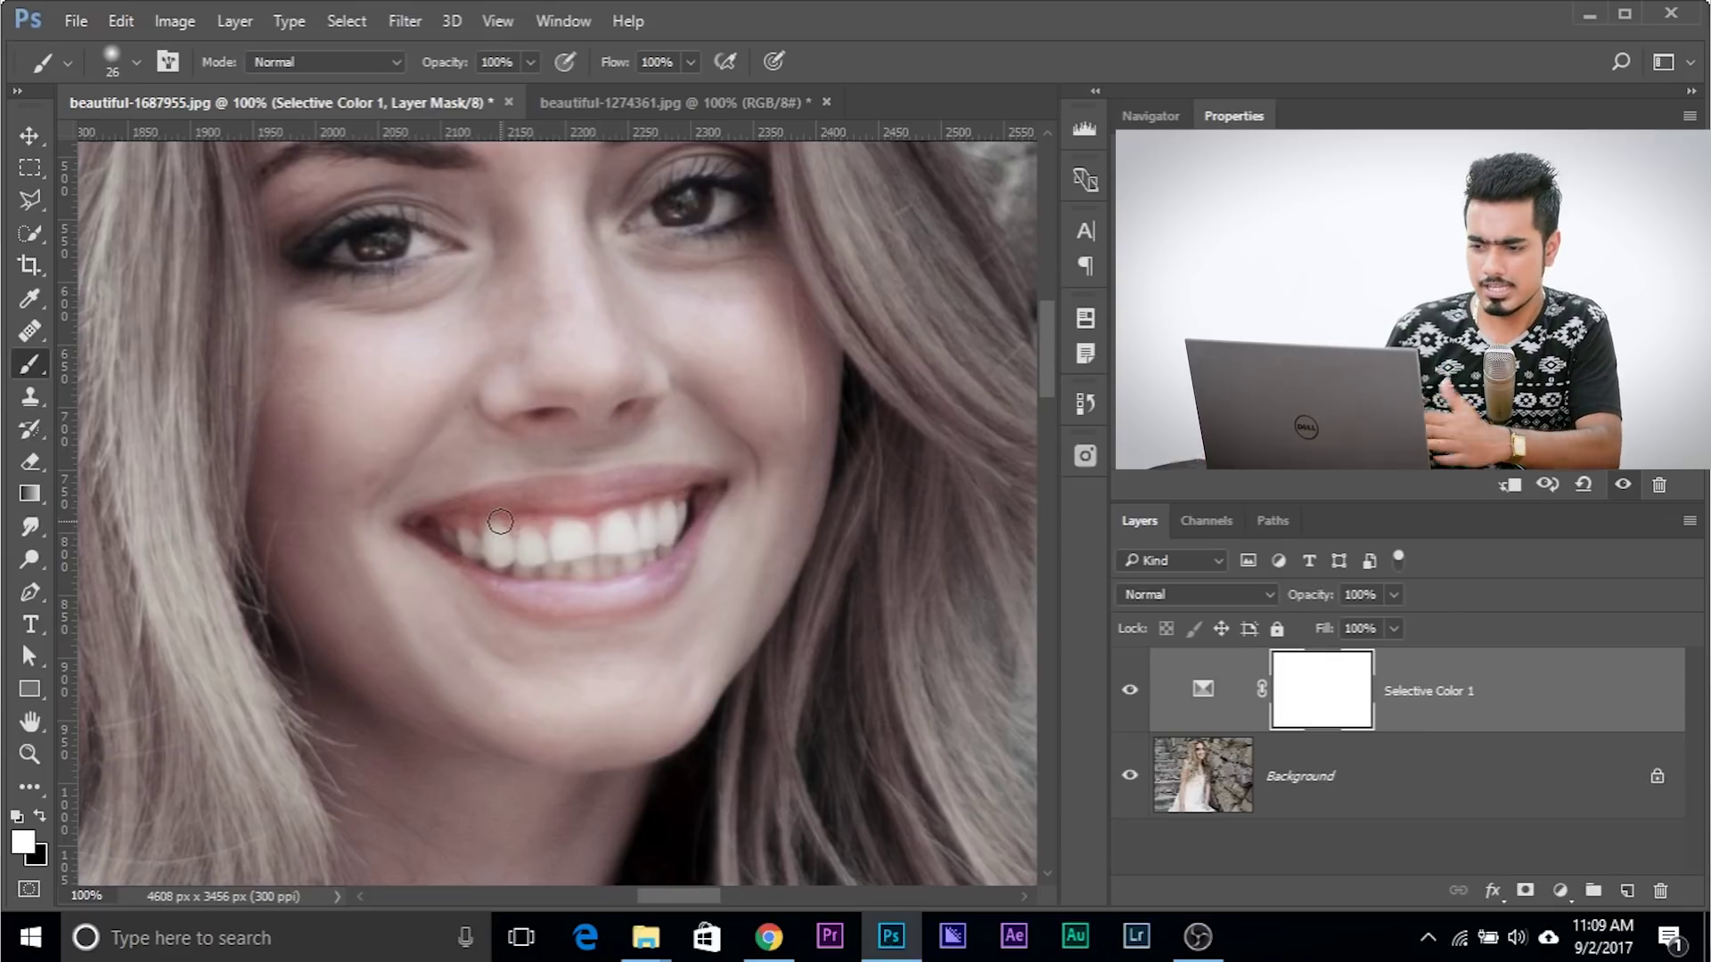
click(1317, 706)
Invert the Selective Color mask to black and size the brush to fit the teeth.
key(ctrl+i)
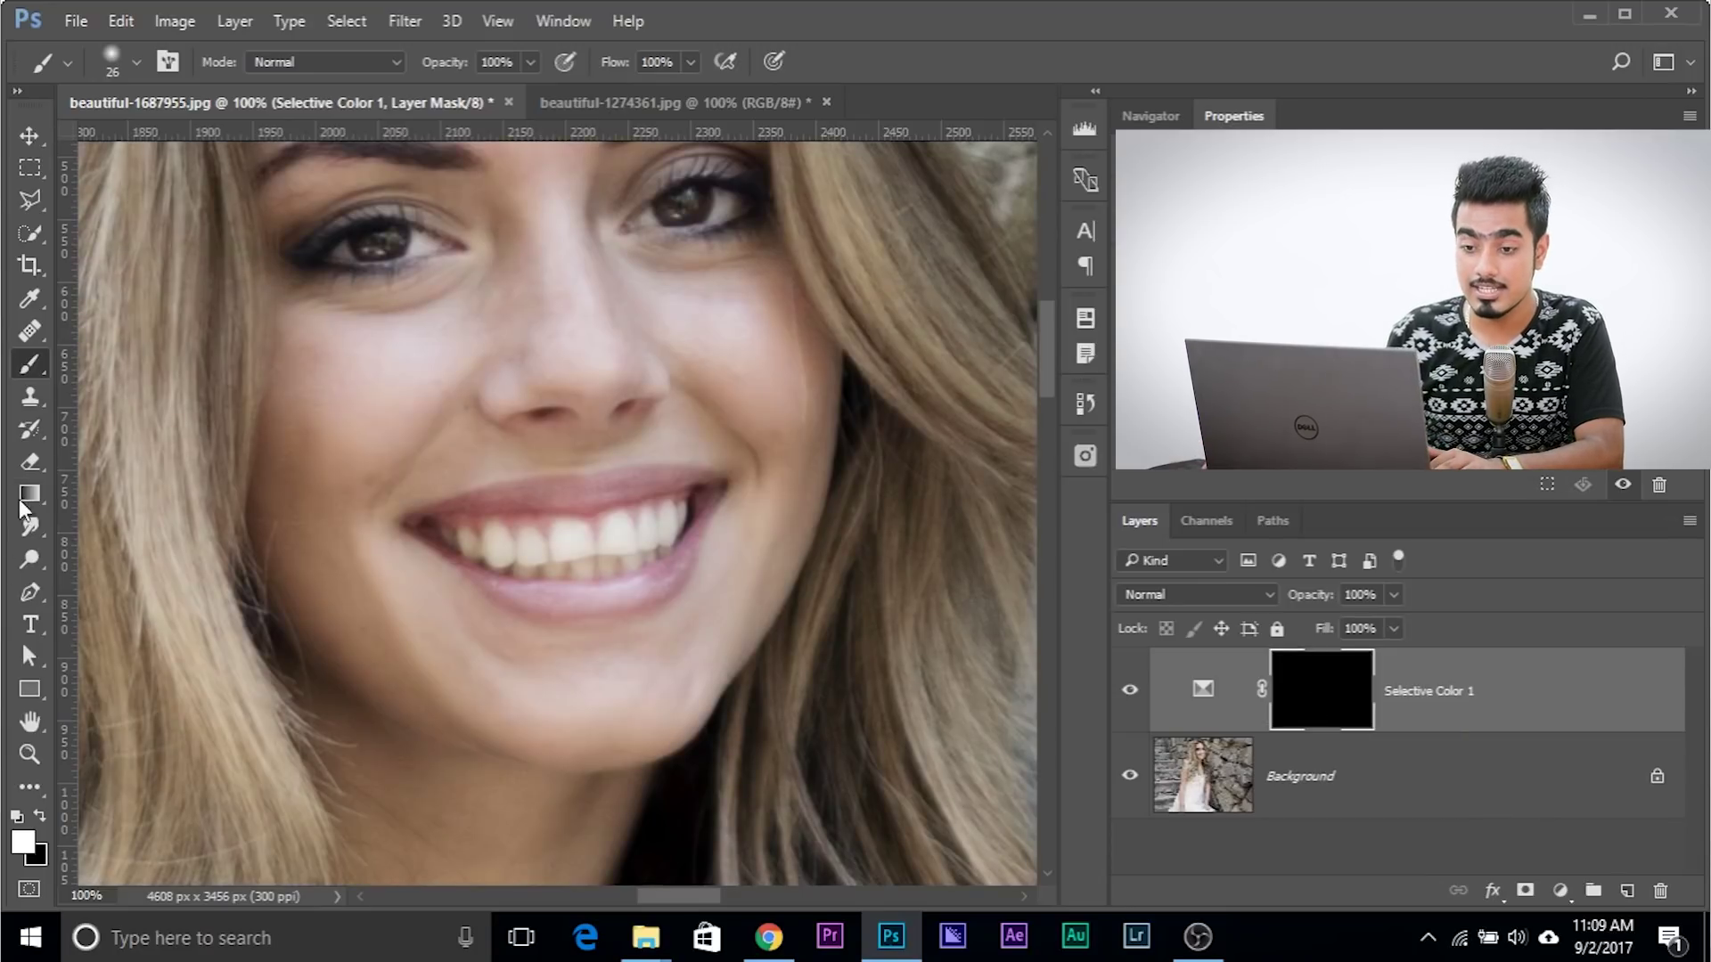
right_click(343, 535)
alt+right_click(301, 531)
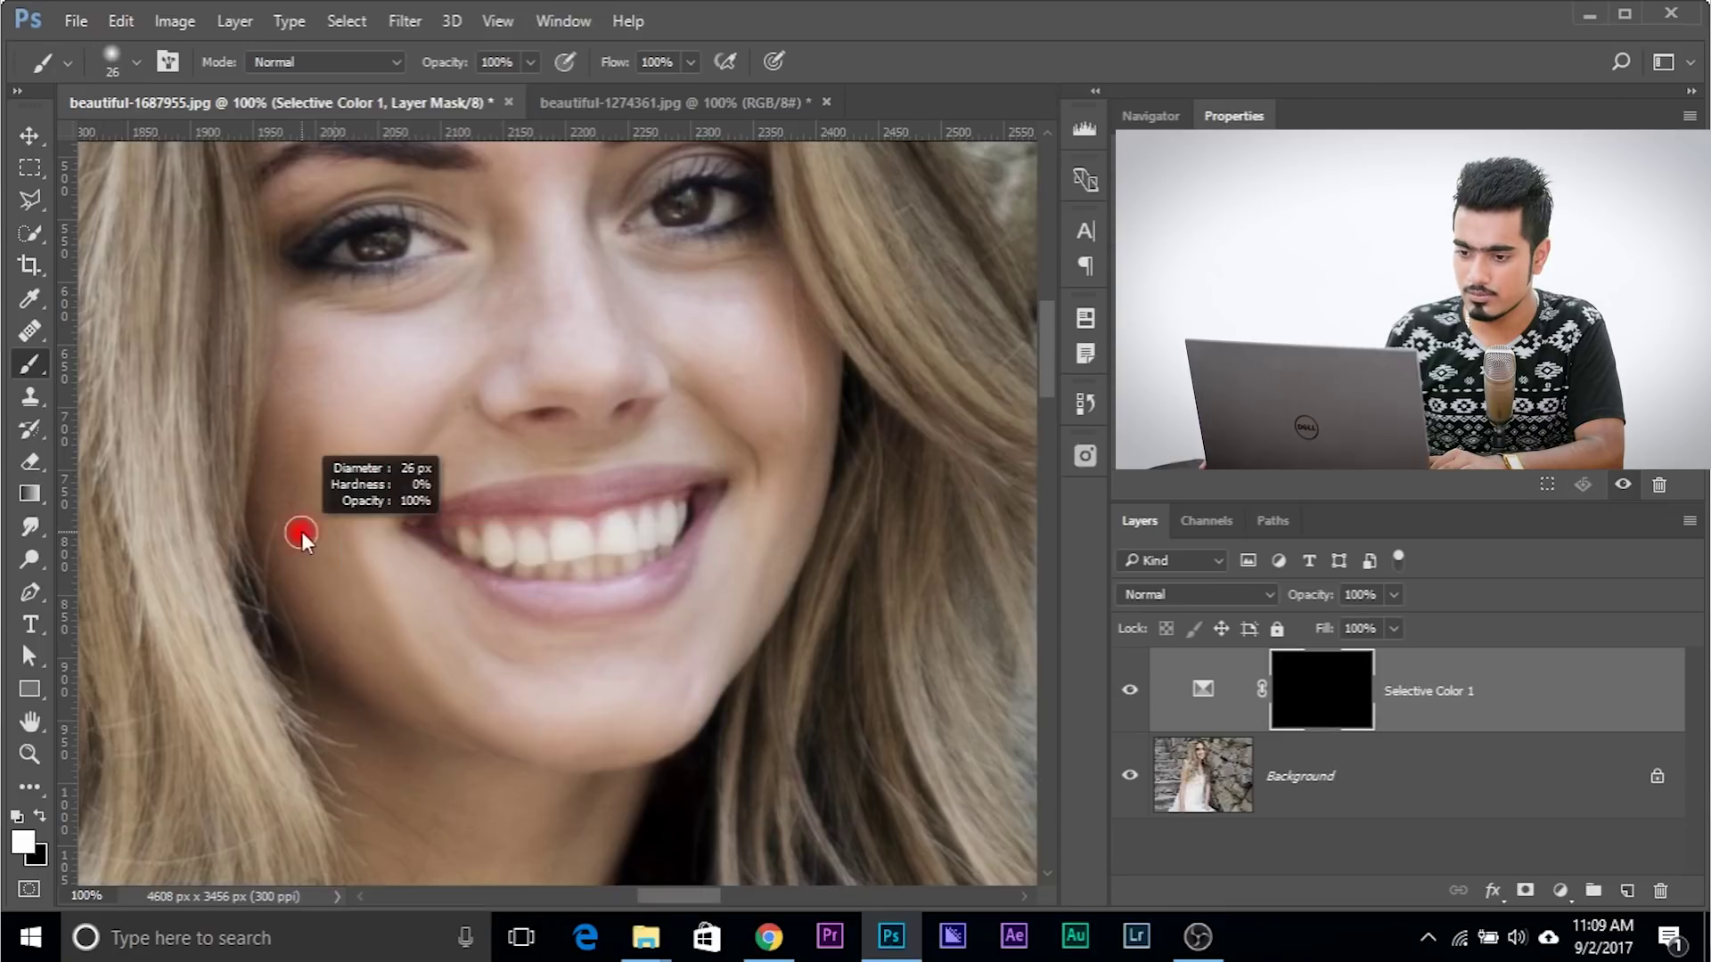
alt+right_click(508, 554)
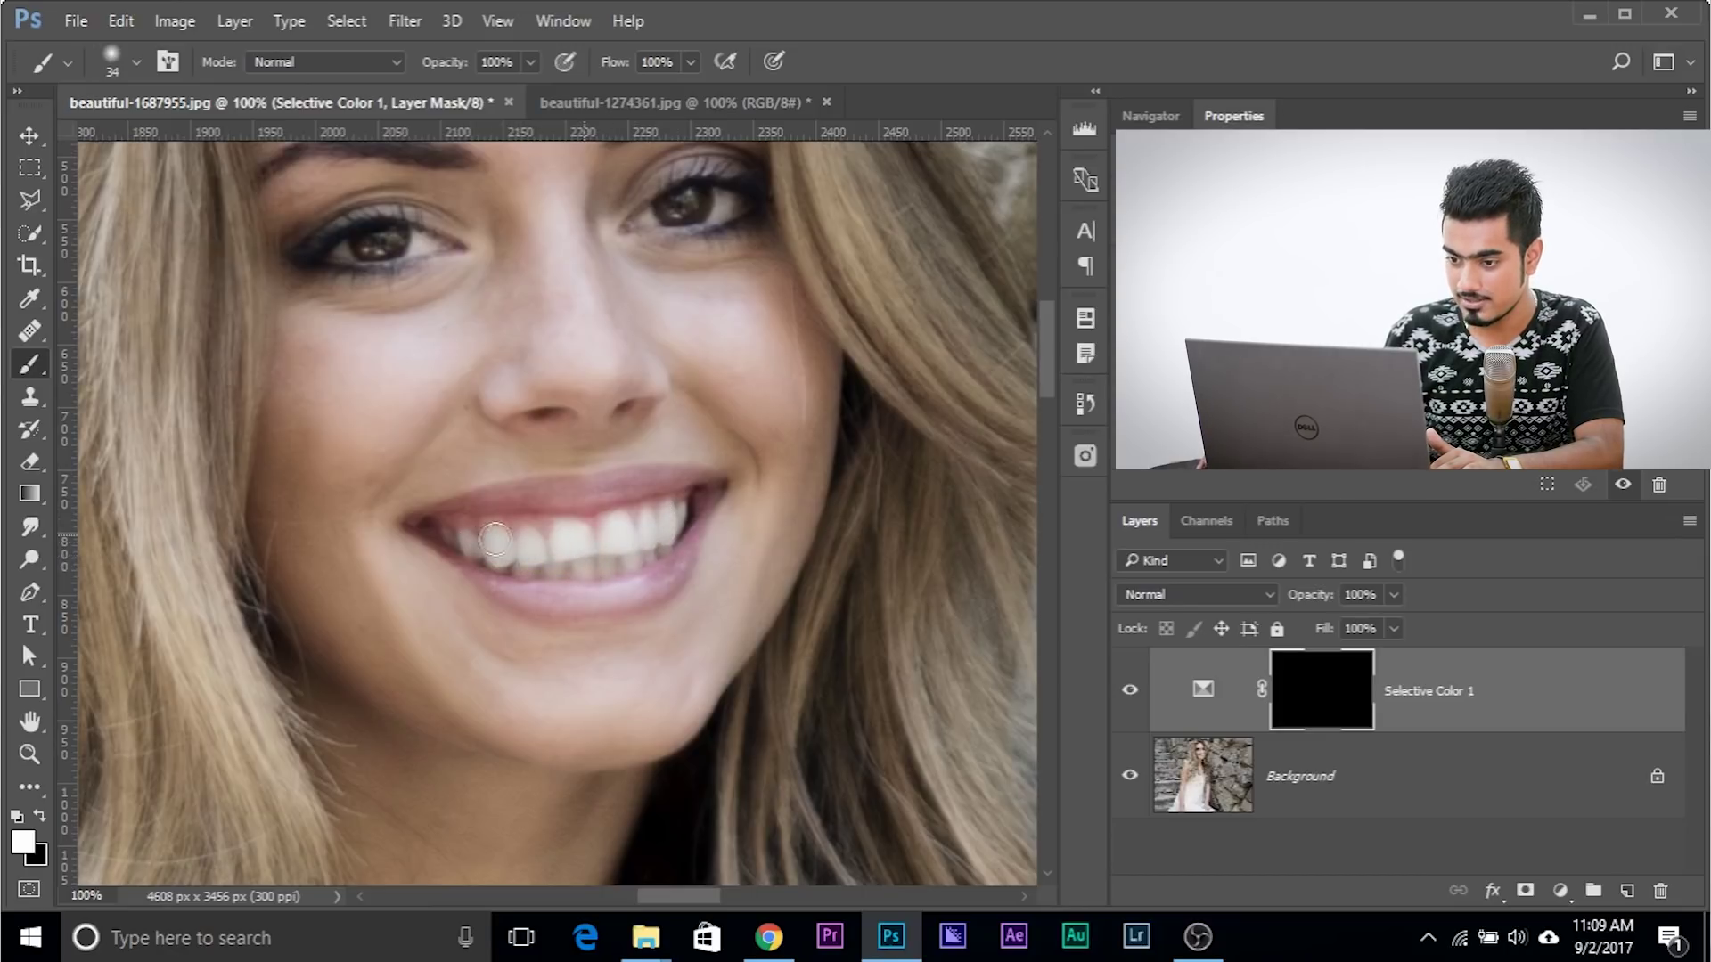
Compare the whitening on and off, then copy the layer into beautiful-1274361.jpg.
click(1132, 691)
click(1134, 694)
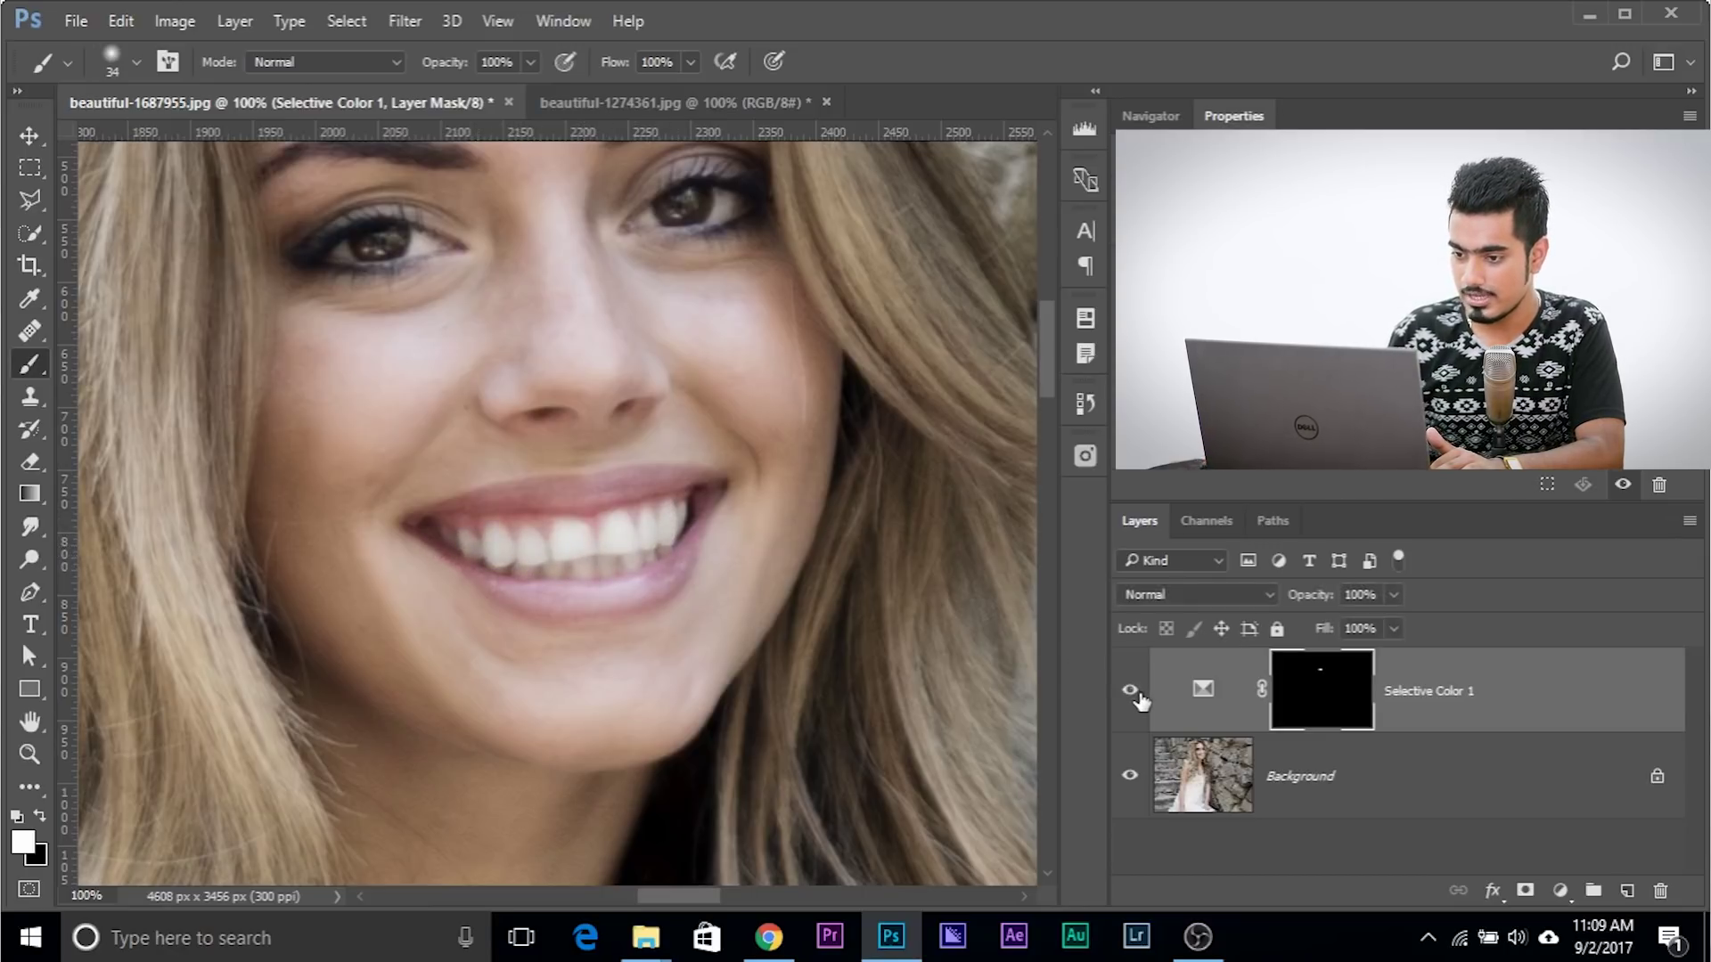
key(ctrl+minus)
key(ctrl+minus)
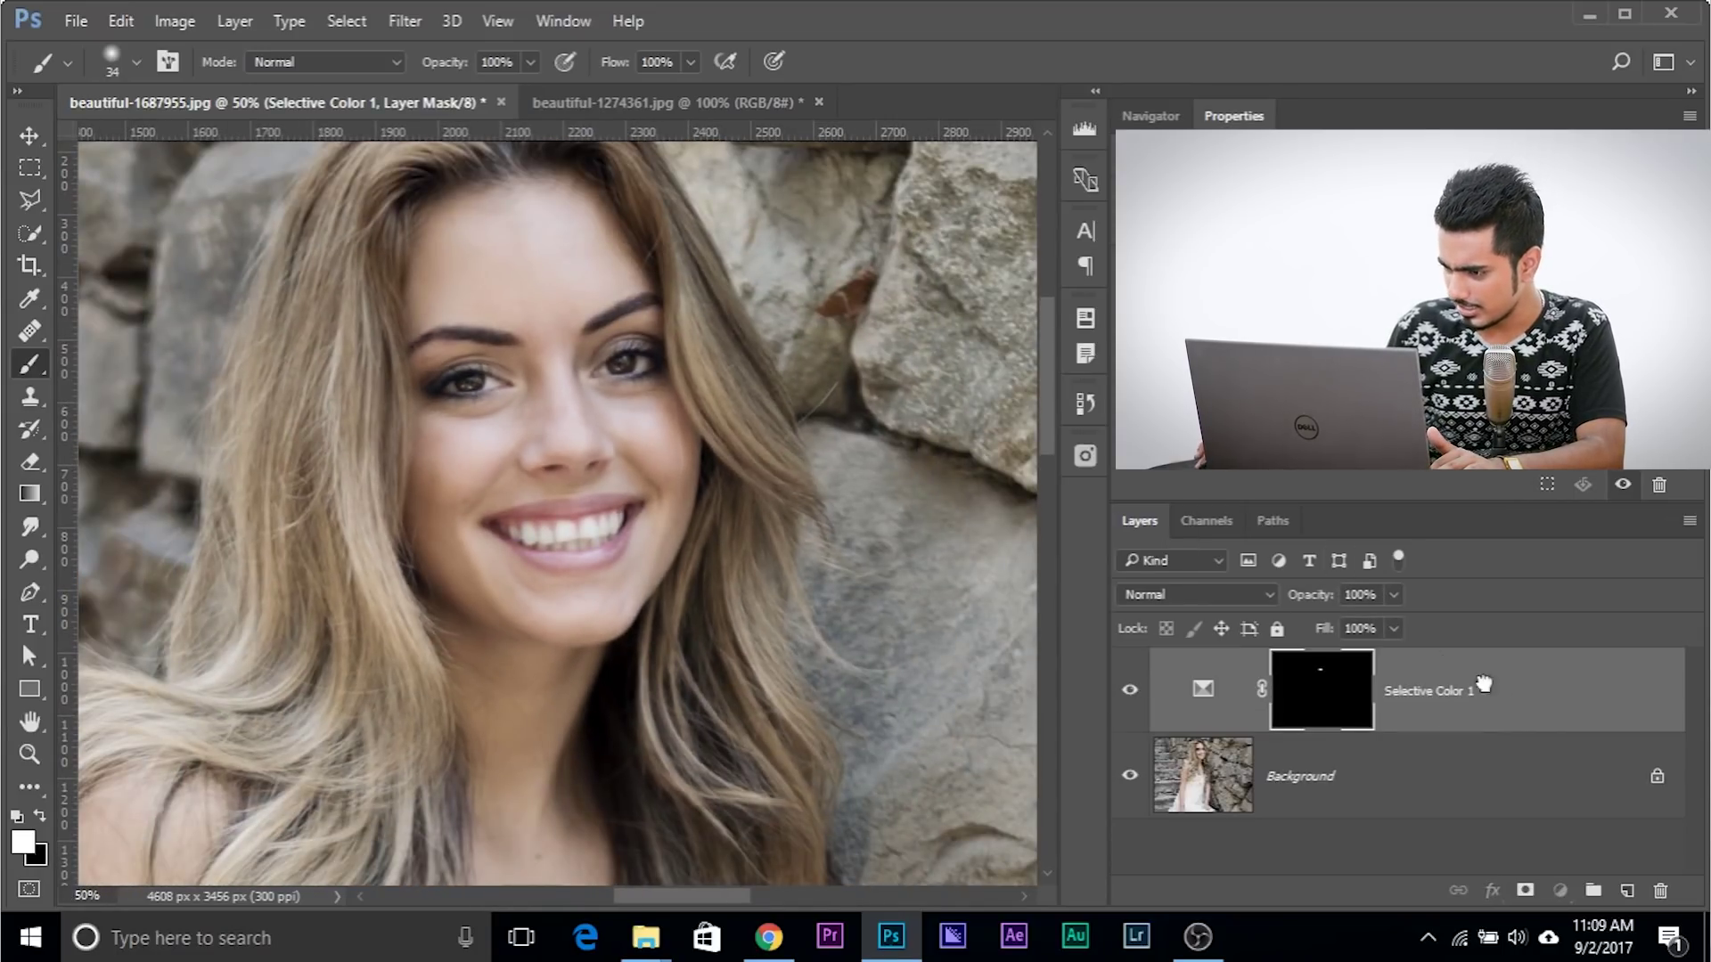
mouse_move(1484, 684)
mouse_down()
mouse_move(680, 103)
mouse_move(613, 506)
mouse_move(579, 486)
mouse_up()
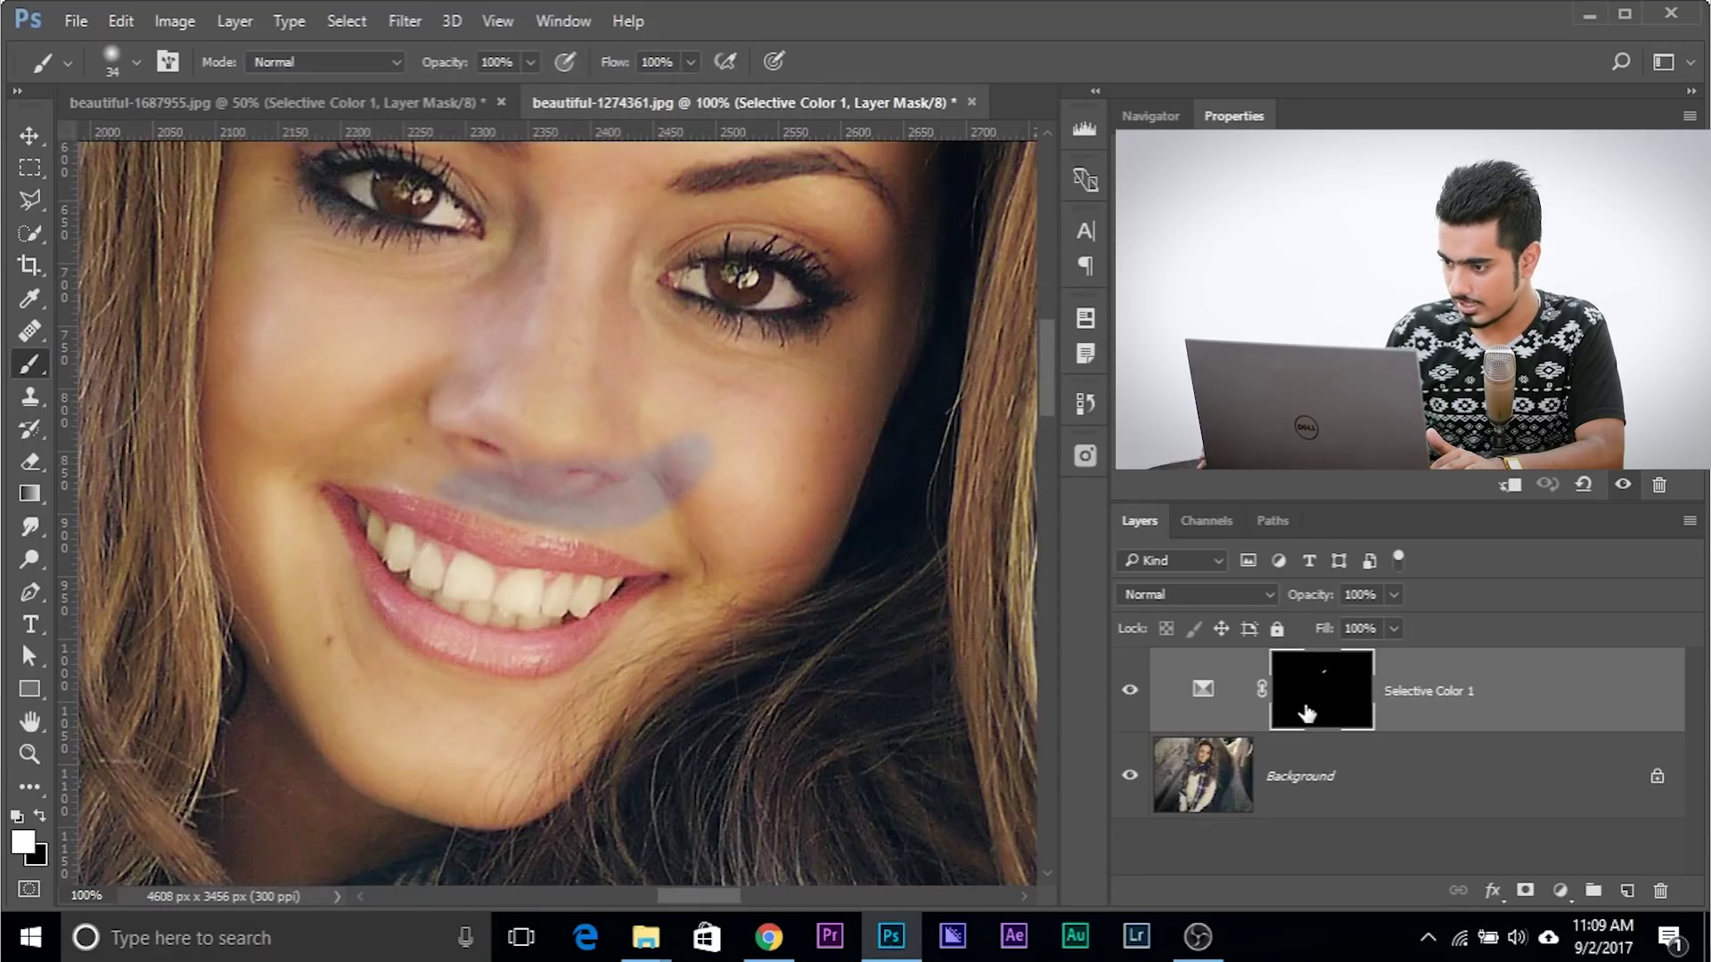
Paint black on the mask to remove the bluish patch under the second portrait's nose.
key(bracketright)
key(bracketright)
key(bracketright)
key(bracketright)
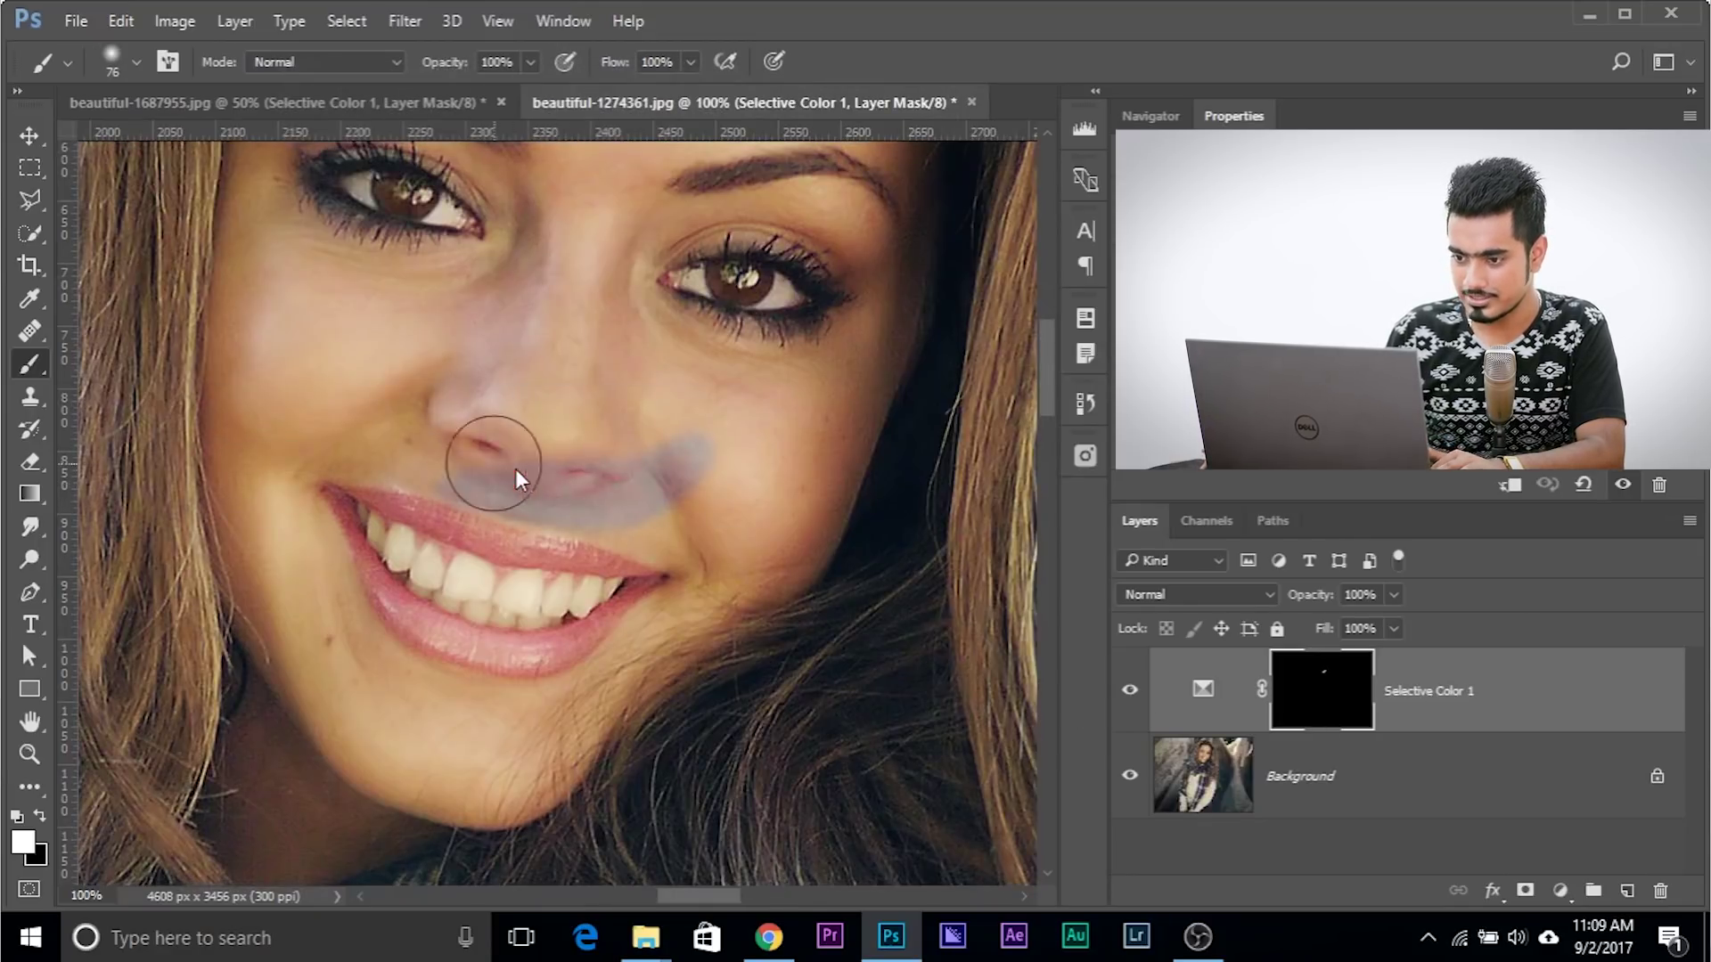
key(x)
mouse_move(473, 445)
mouse_down()
mouse_move(536, 444)
mouse_move(615, 495)
mouse_up()
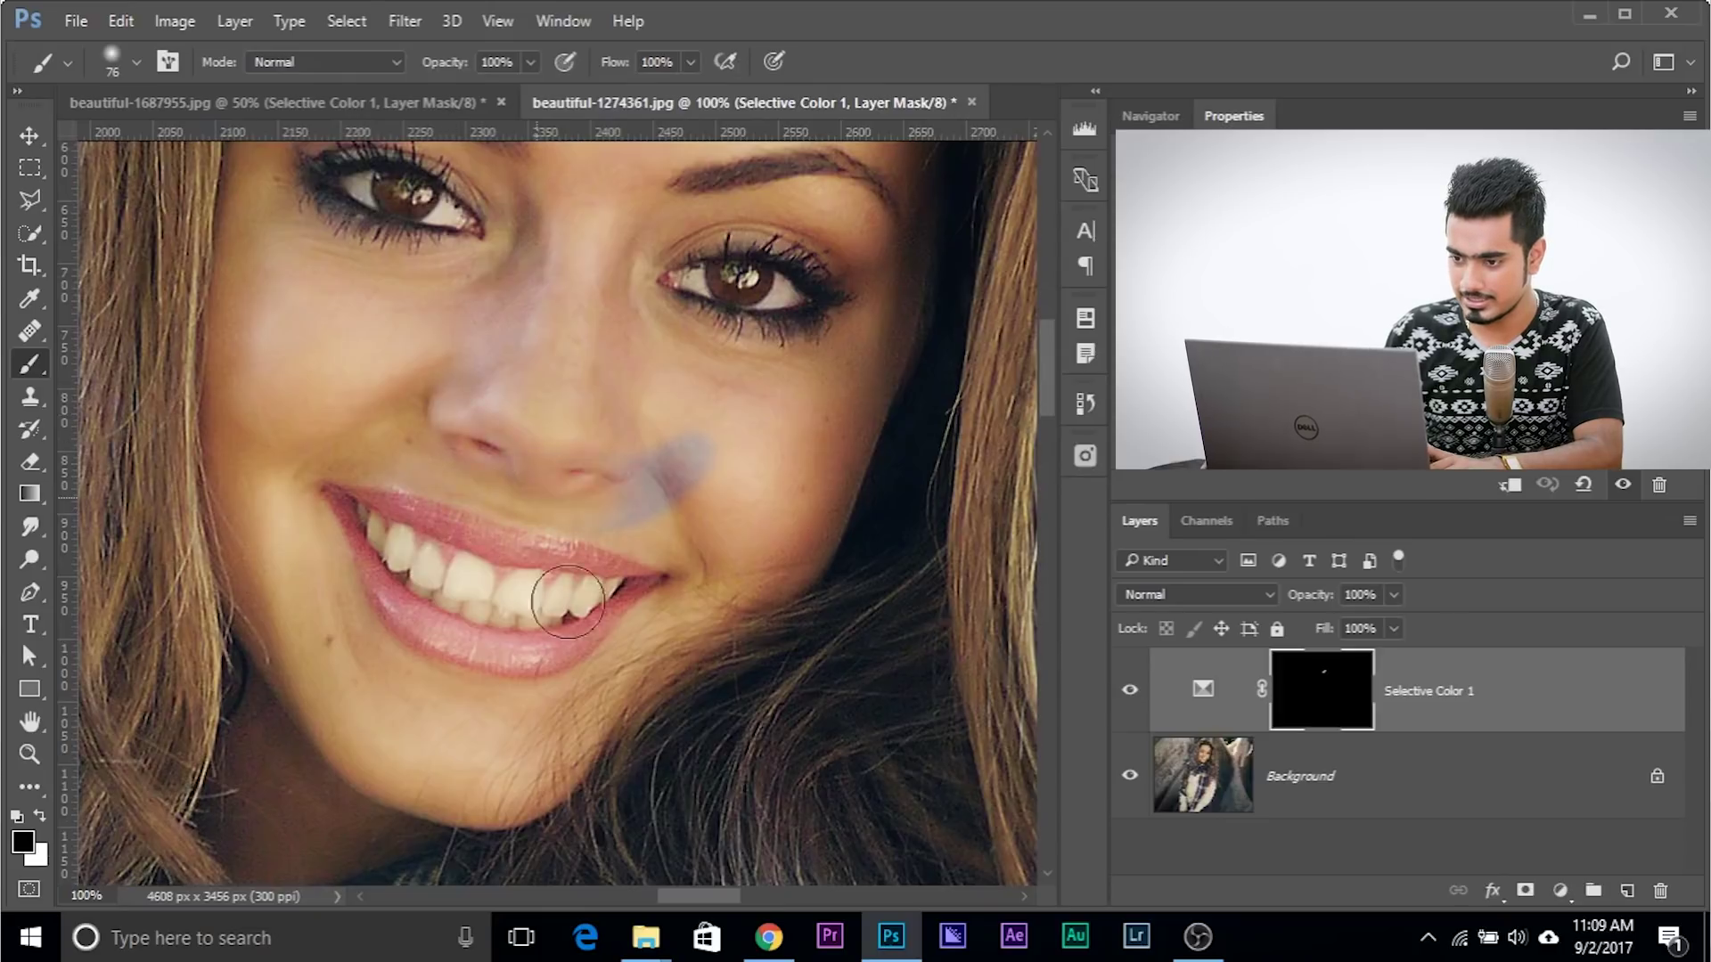
drag(568, 602, 692, 470)
Paint white on the mask over the second portrait's teeth with a smaller brush.
key(x)
drag(458, 630, 436, 630)
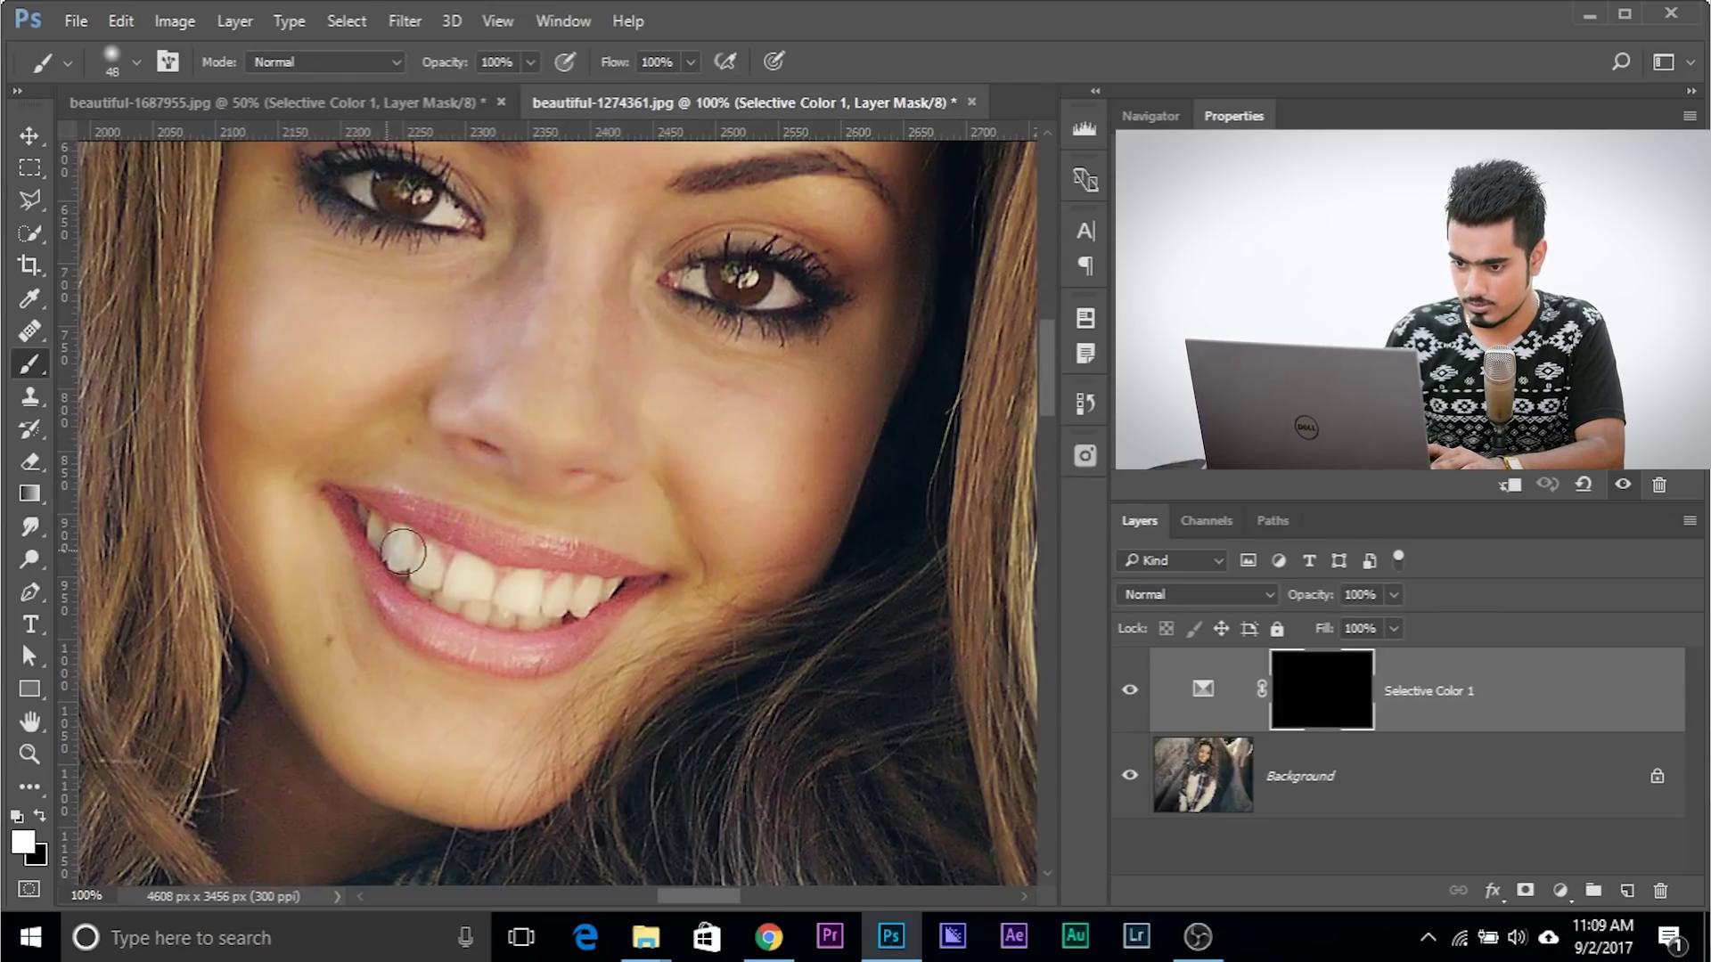
mouse_move(402, 552)
mouse_down()
mouse_move(476, 595)
mouse_move(459, 579)
mouse_move(509, 587)
mouse_move(477, 600)
mouse_move(538, 622)
mouse_move(551, 593)
mouse_move(615, 586)
mouse_up()
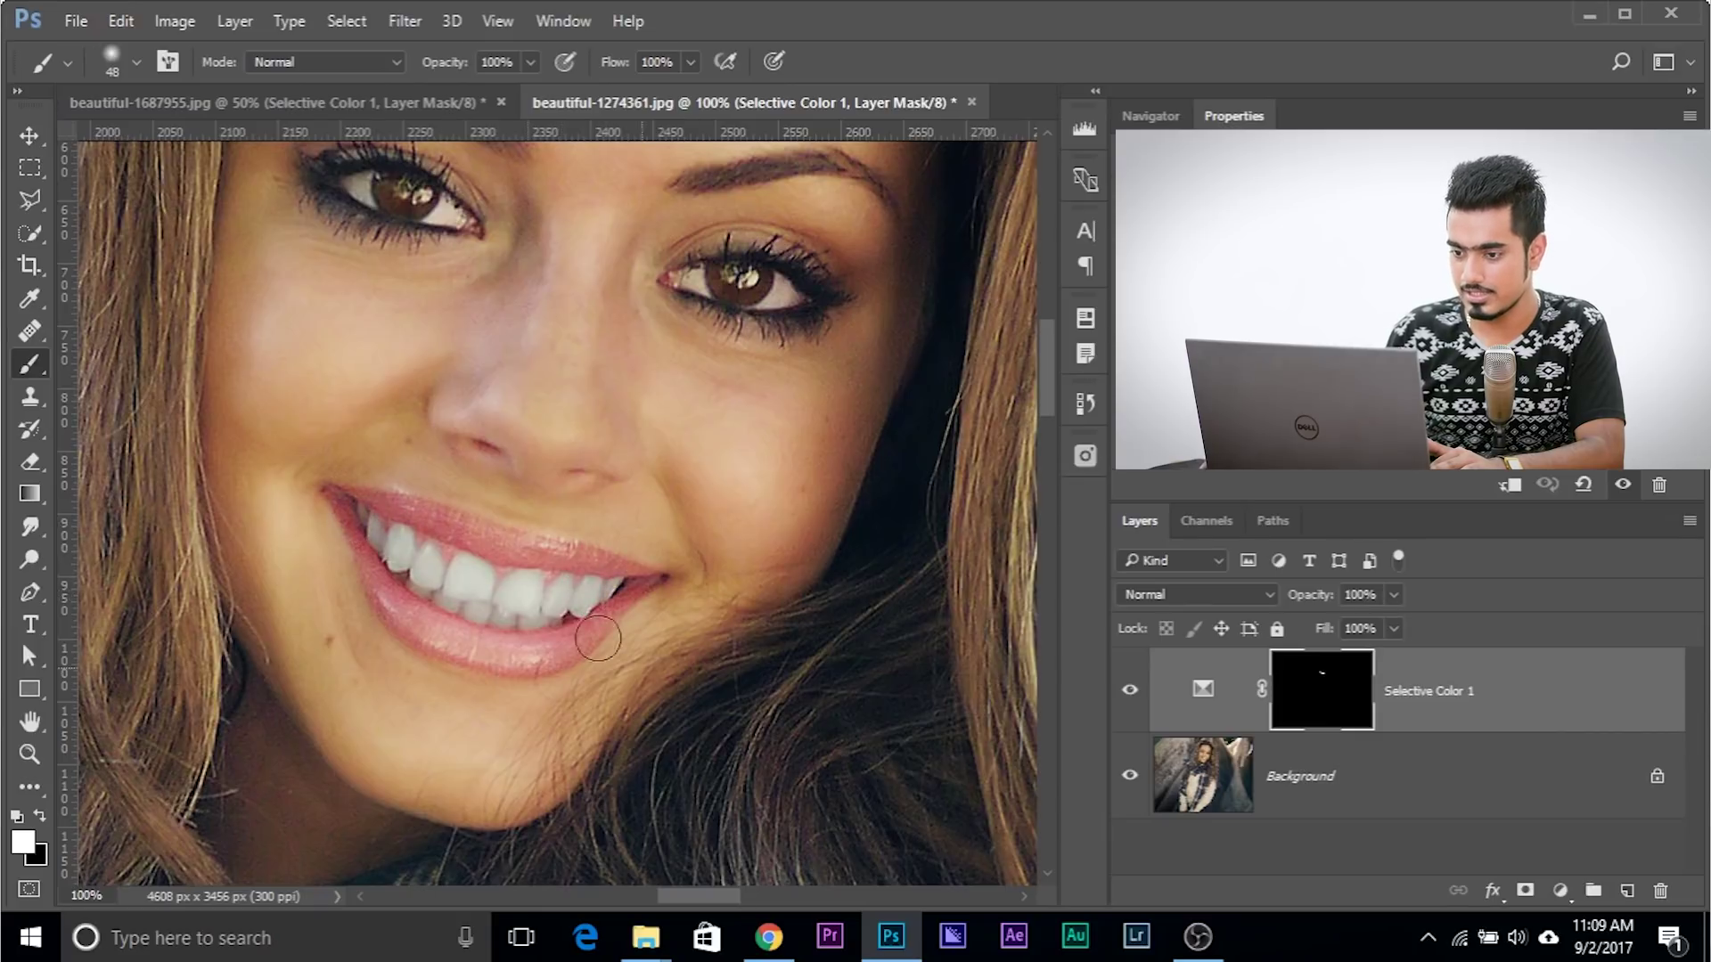
click(1185, 666)
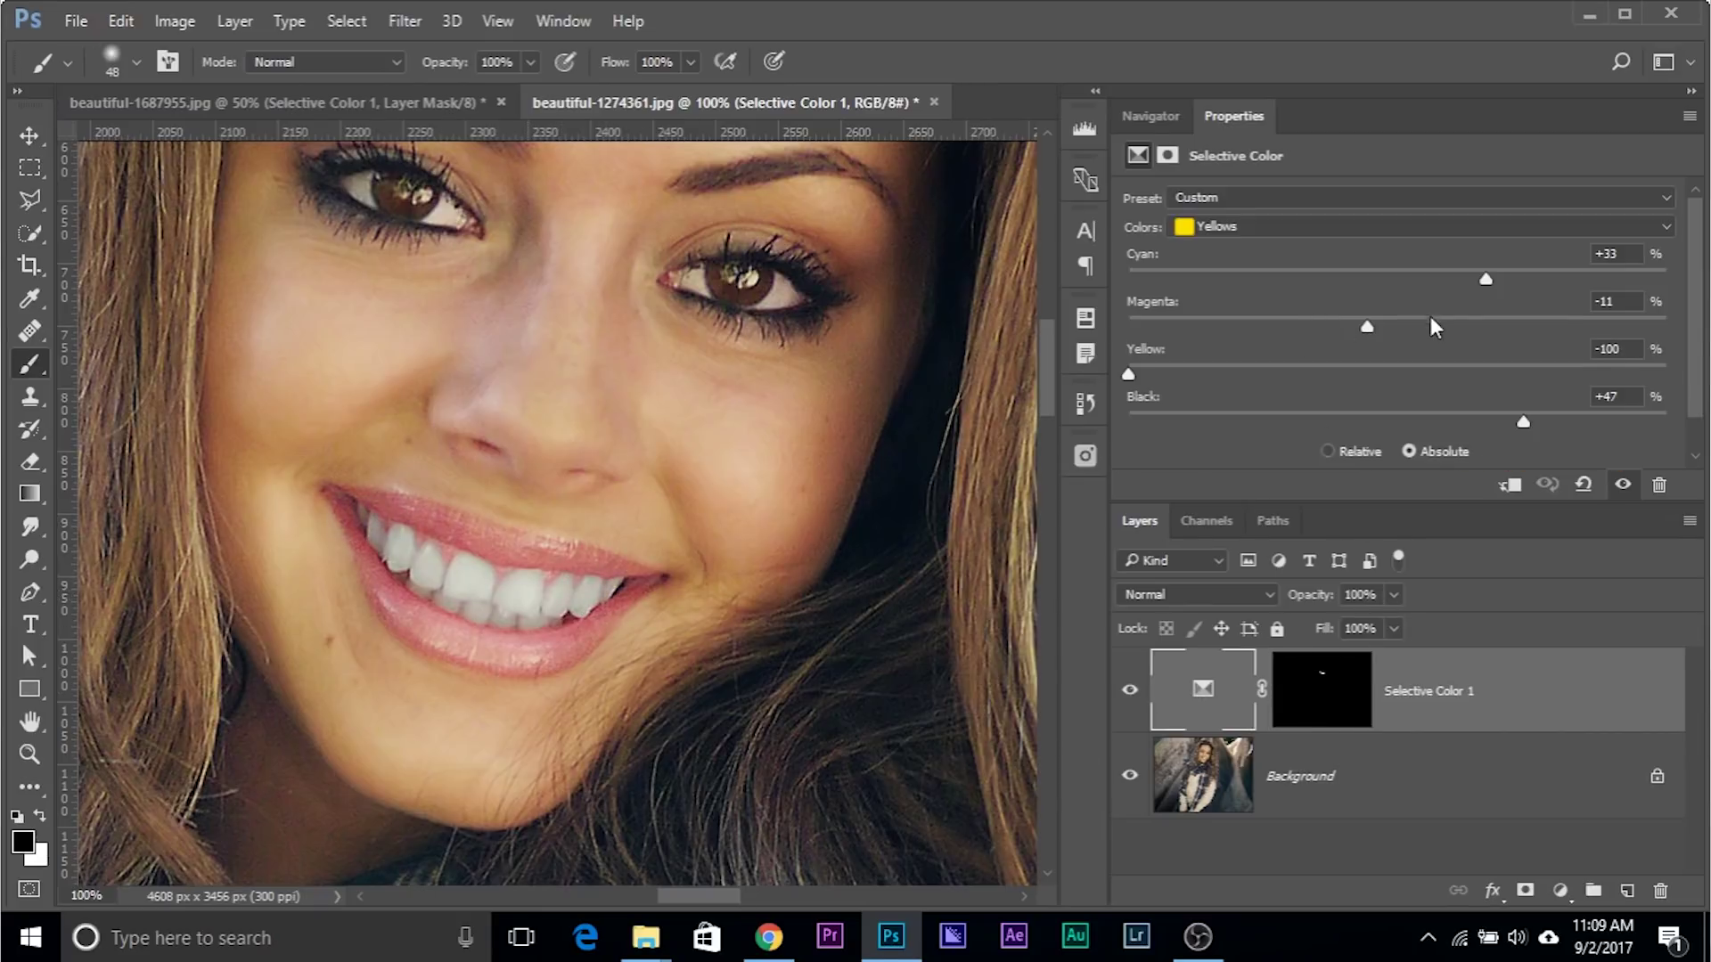
Retune the second portrait's Yellows to Magenta +20, Cyan +11, less Black, and compare before/after.
mouse_move(1373, 327)
mouse_down()
mouse_move(1421, 324)
mouse_move(1389, 326)
mouse_up()
mouse_move(1443, 314)
mouse_down()
mouse_move(1519, 317)
mouse_move(1452, 316)
mouse_up()
drag(1344, 280, 1426, 281)
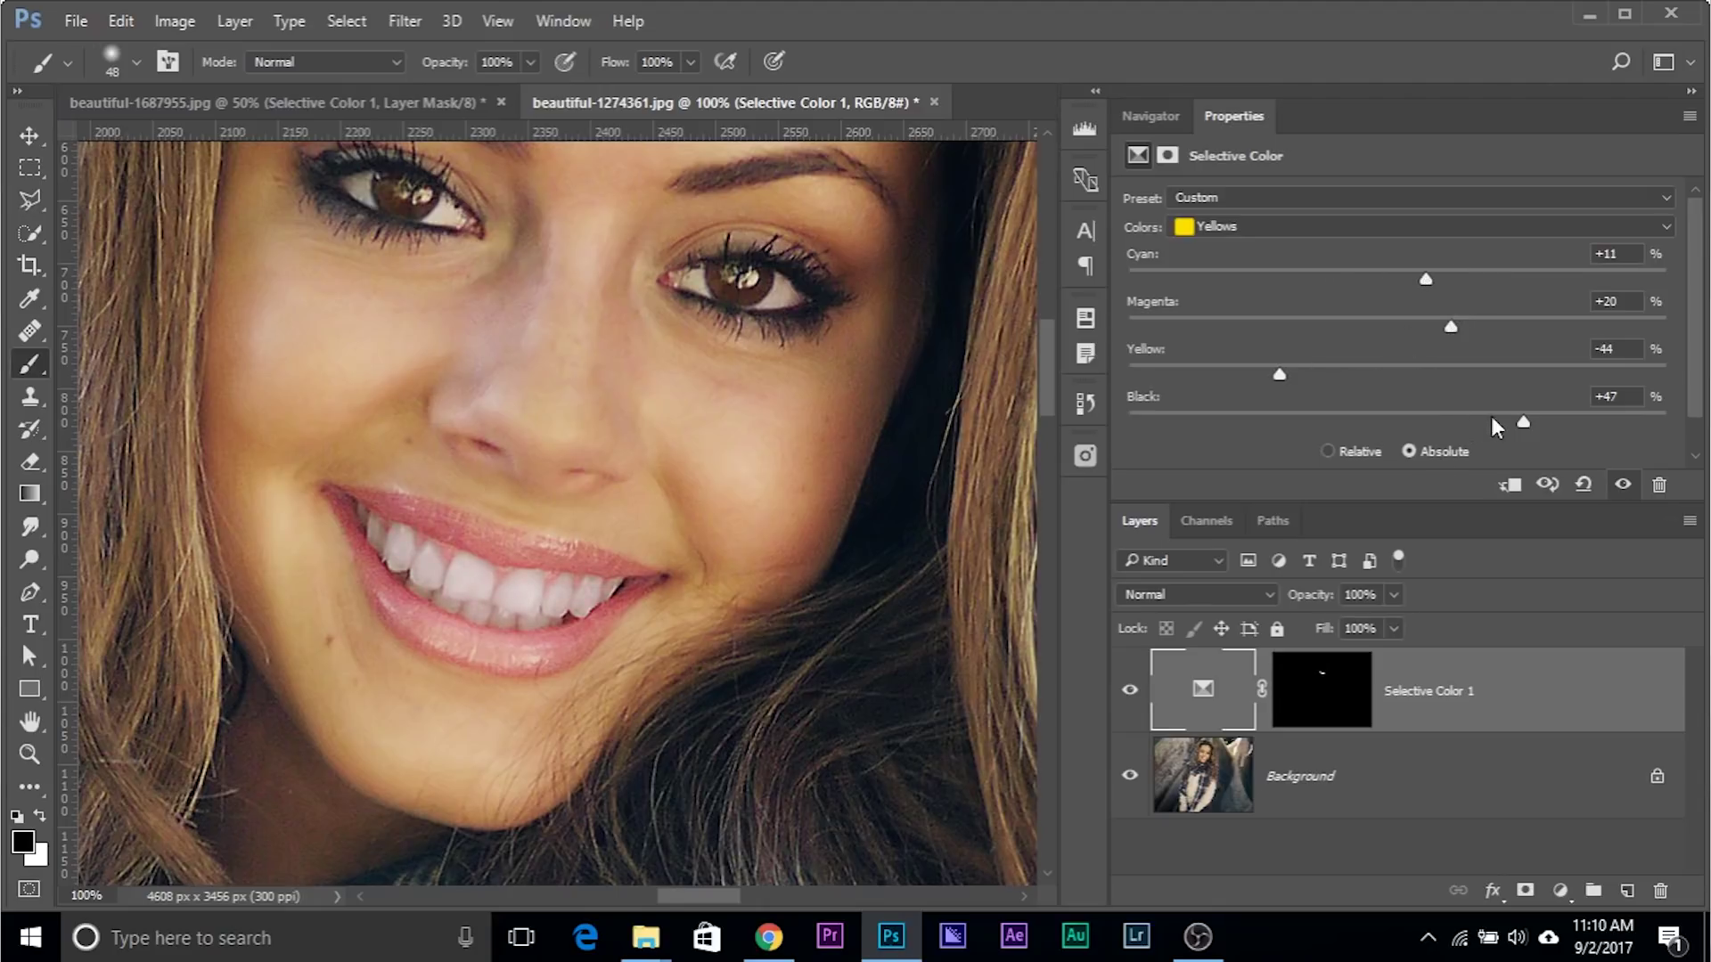
drag(1499, 426, 1343, 428)
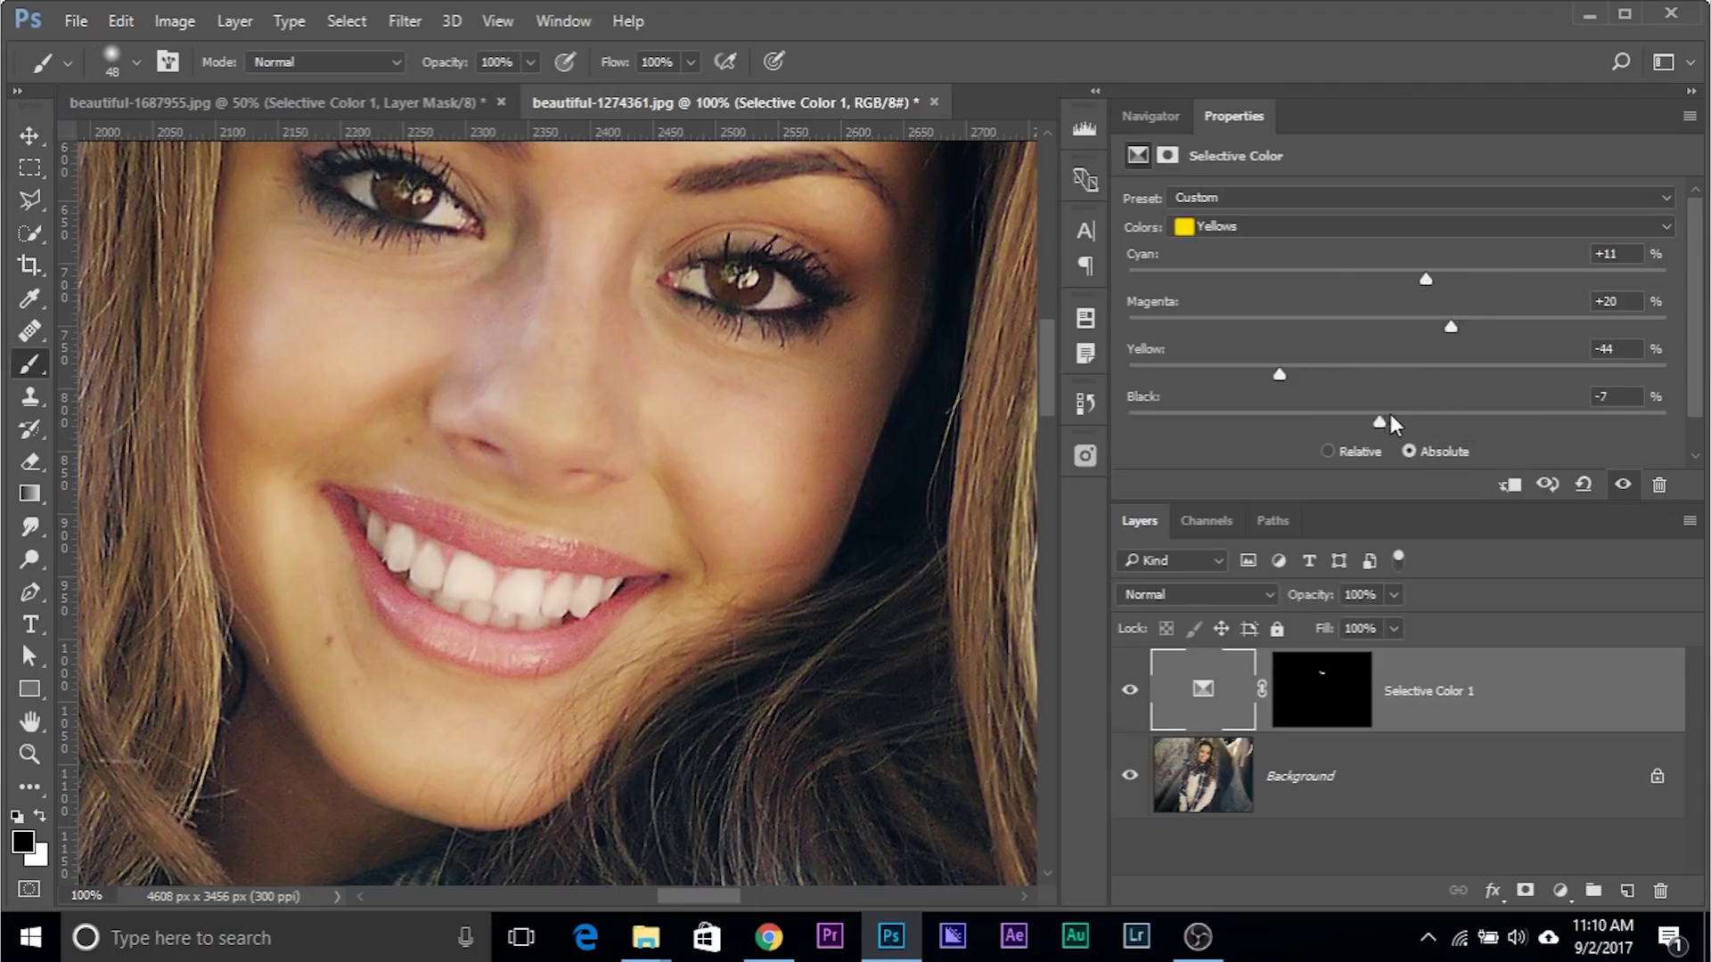
key(ctrl+minus)
key(ctrl+minus)
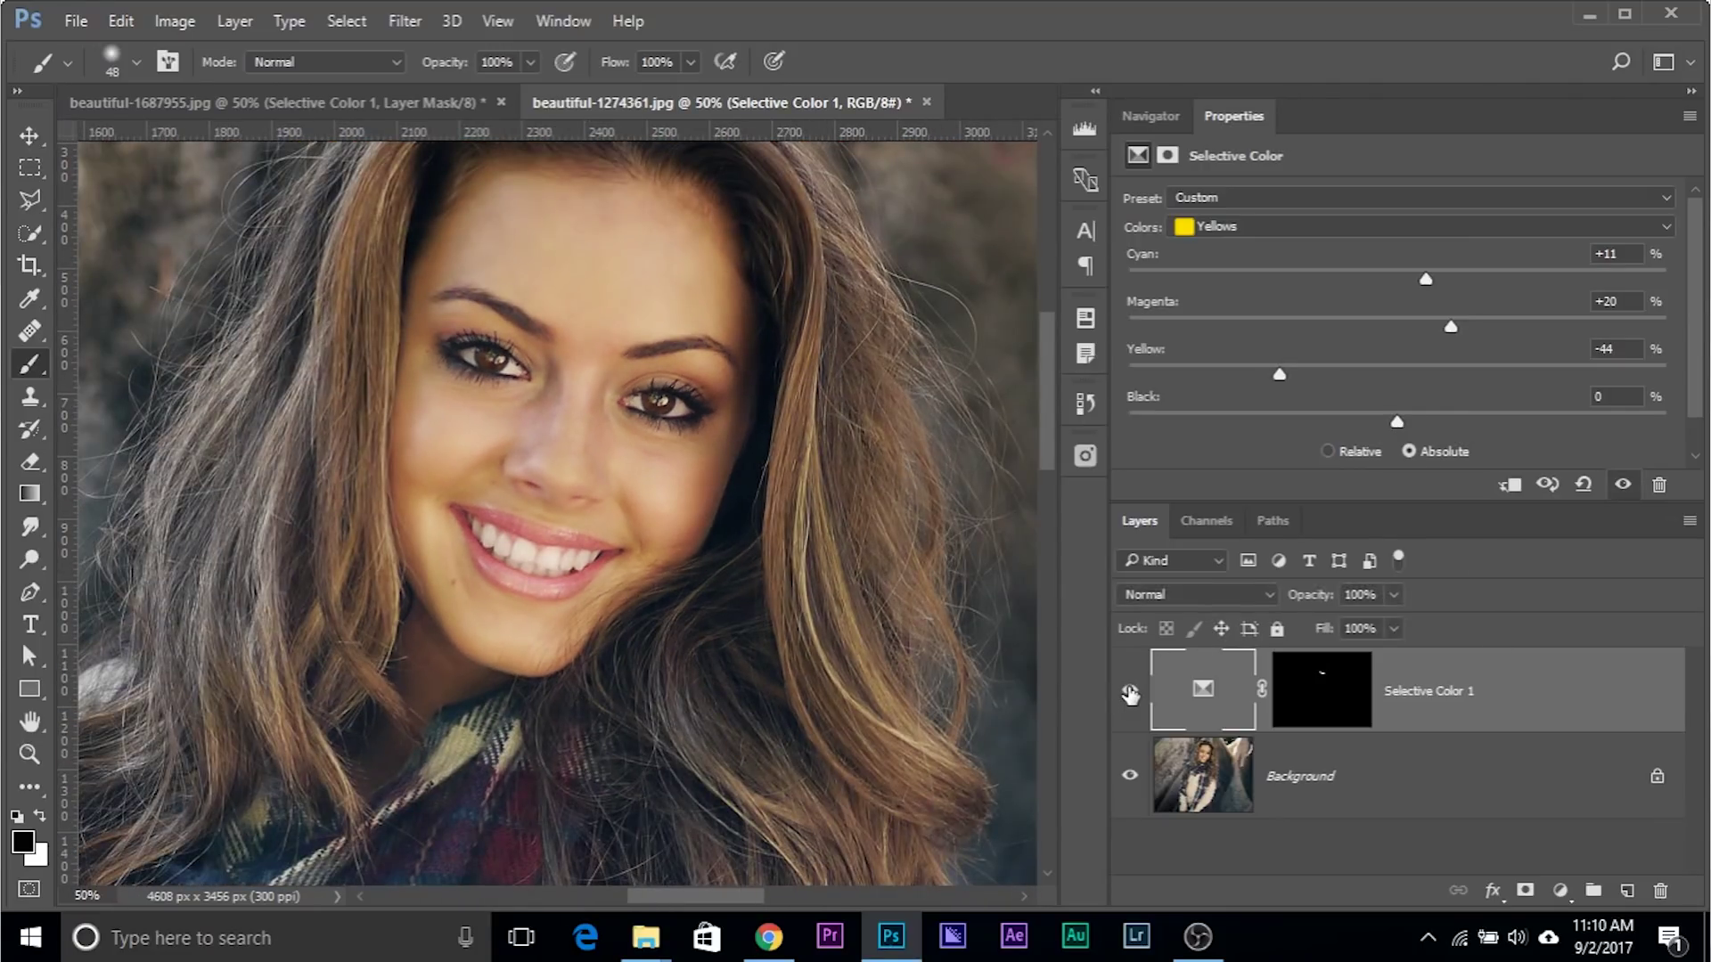
key(ctrl+plus)
key(ctrl+plus)
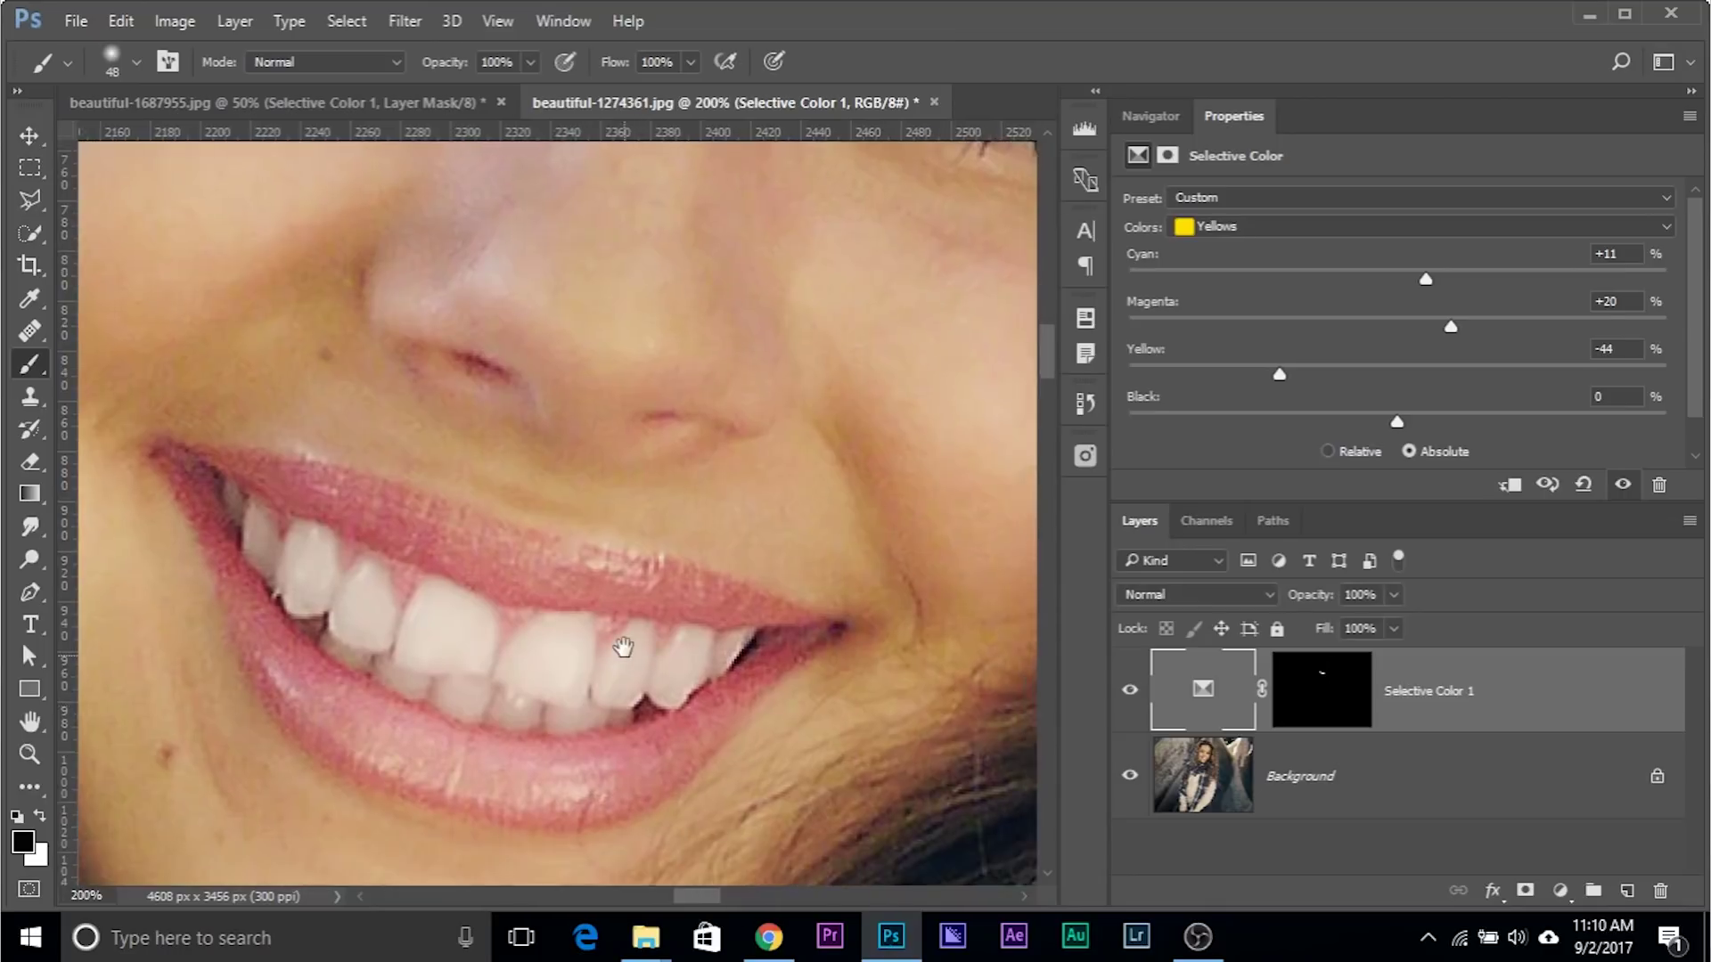
click(1126, 691)
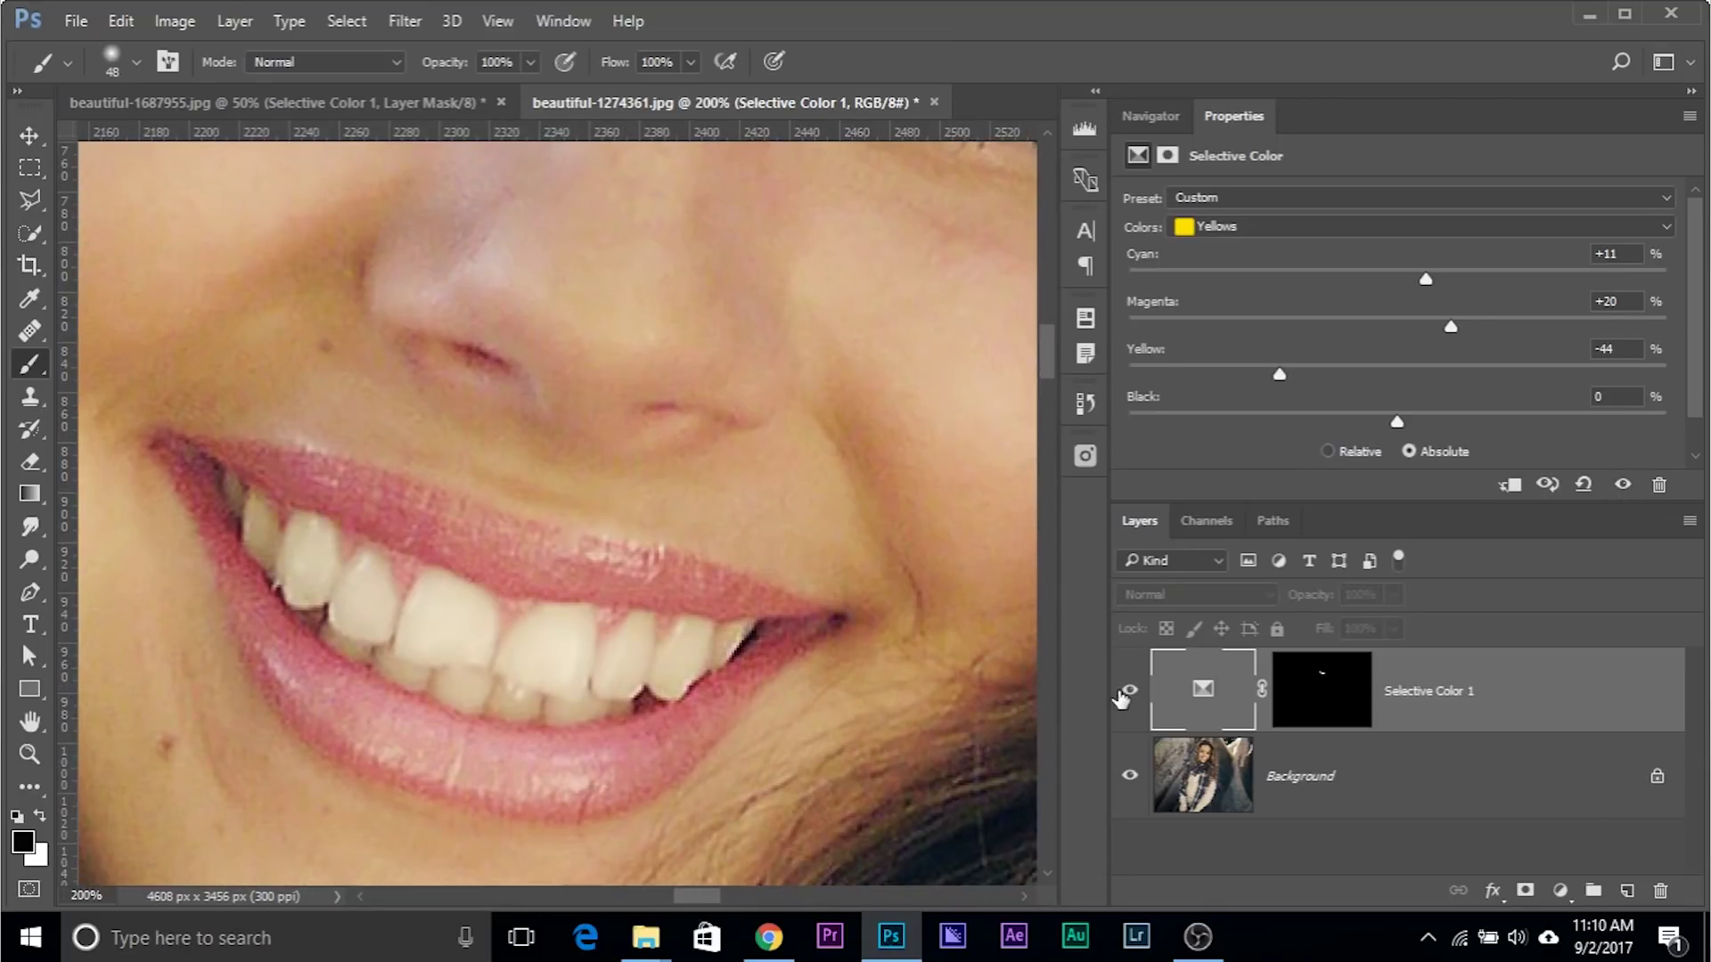
click(1126, 692)
click(1127, 692)
click(1126, 692)
Delete the Selective Color 1 layers from both portraits.
drag(1616, 704, 1661, 891)
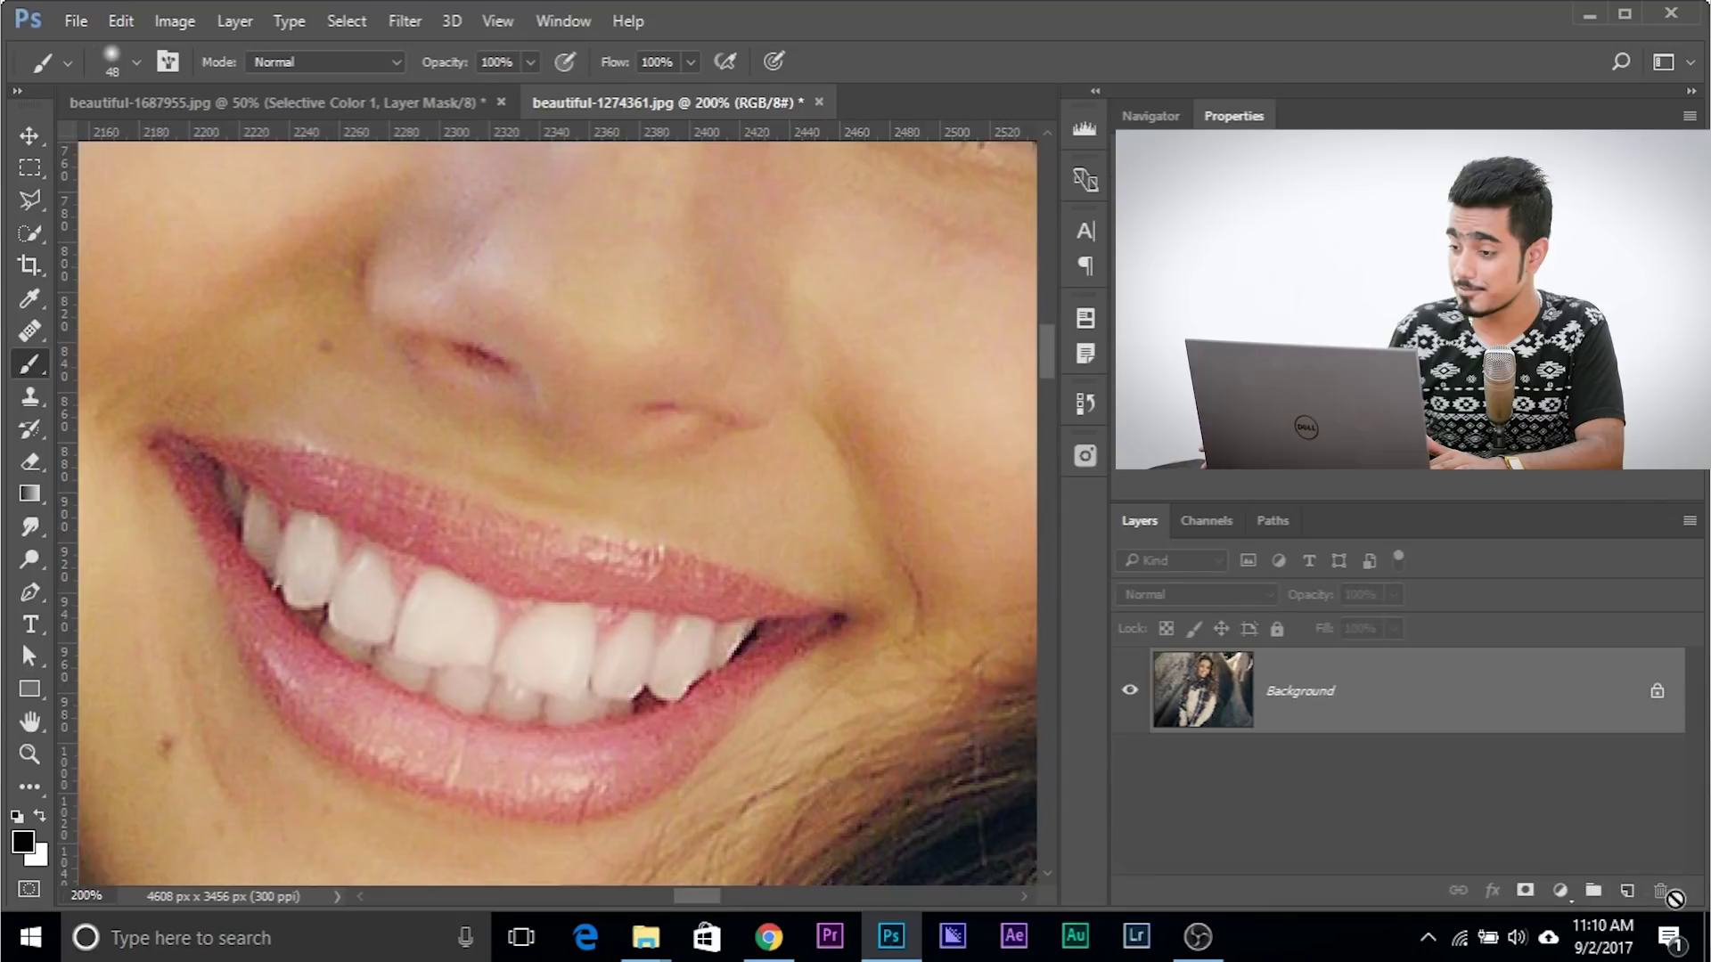
click(384, 98)
drag(1559, 704, 1660, 889)
Add a Hue/Saturation layer to the first portrait and target Reds by sampling the image.
key(x)
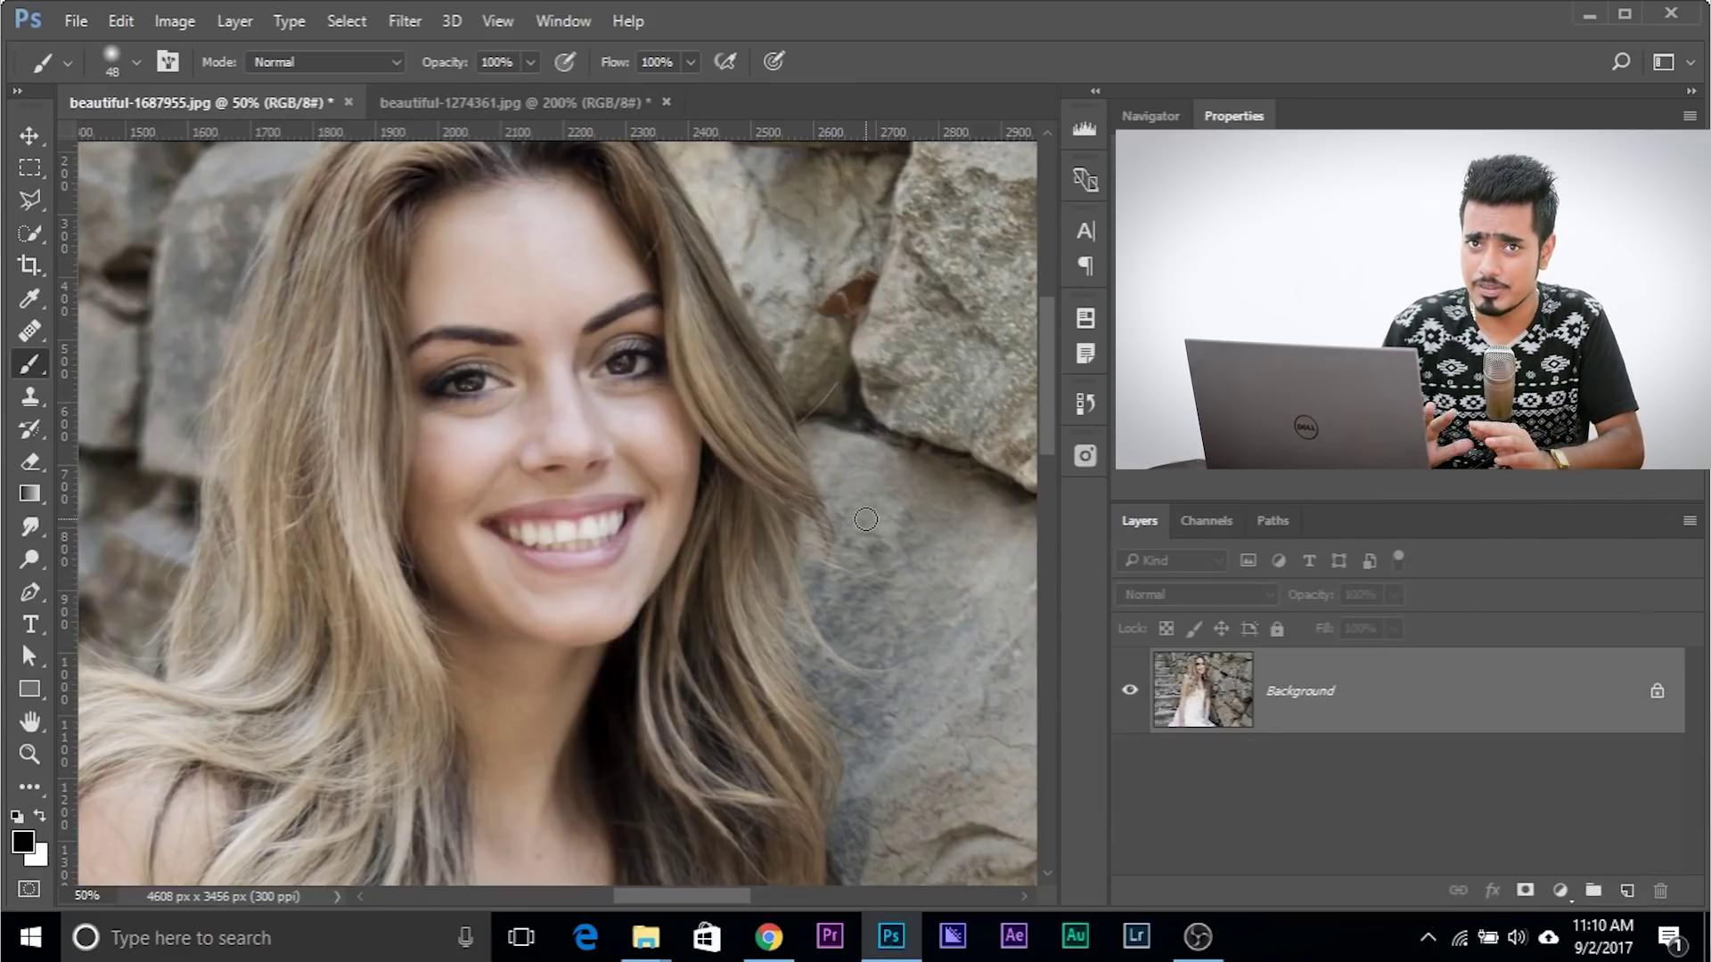
key(ctrl+plus)
key(ctrl+plus)
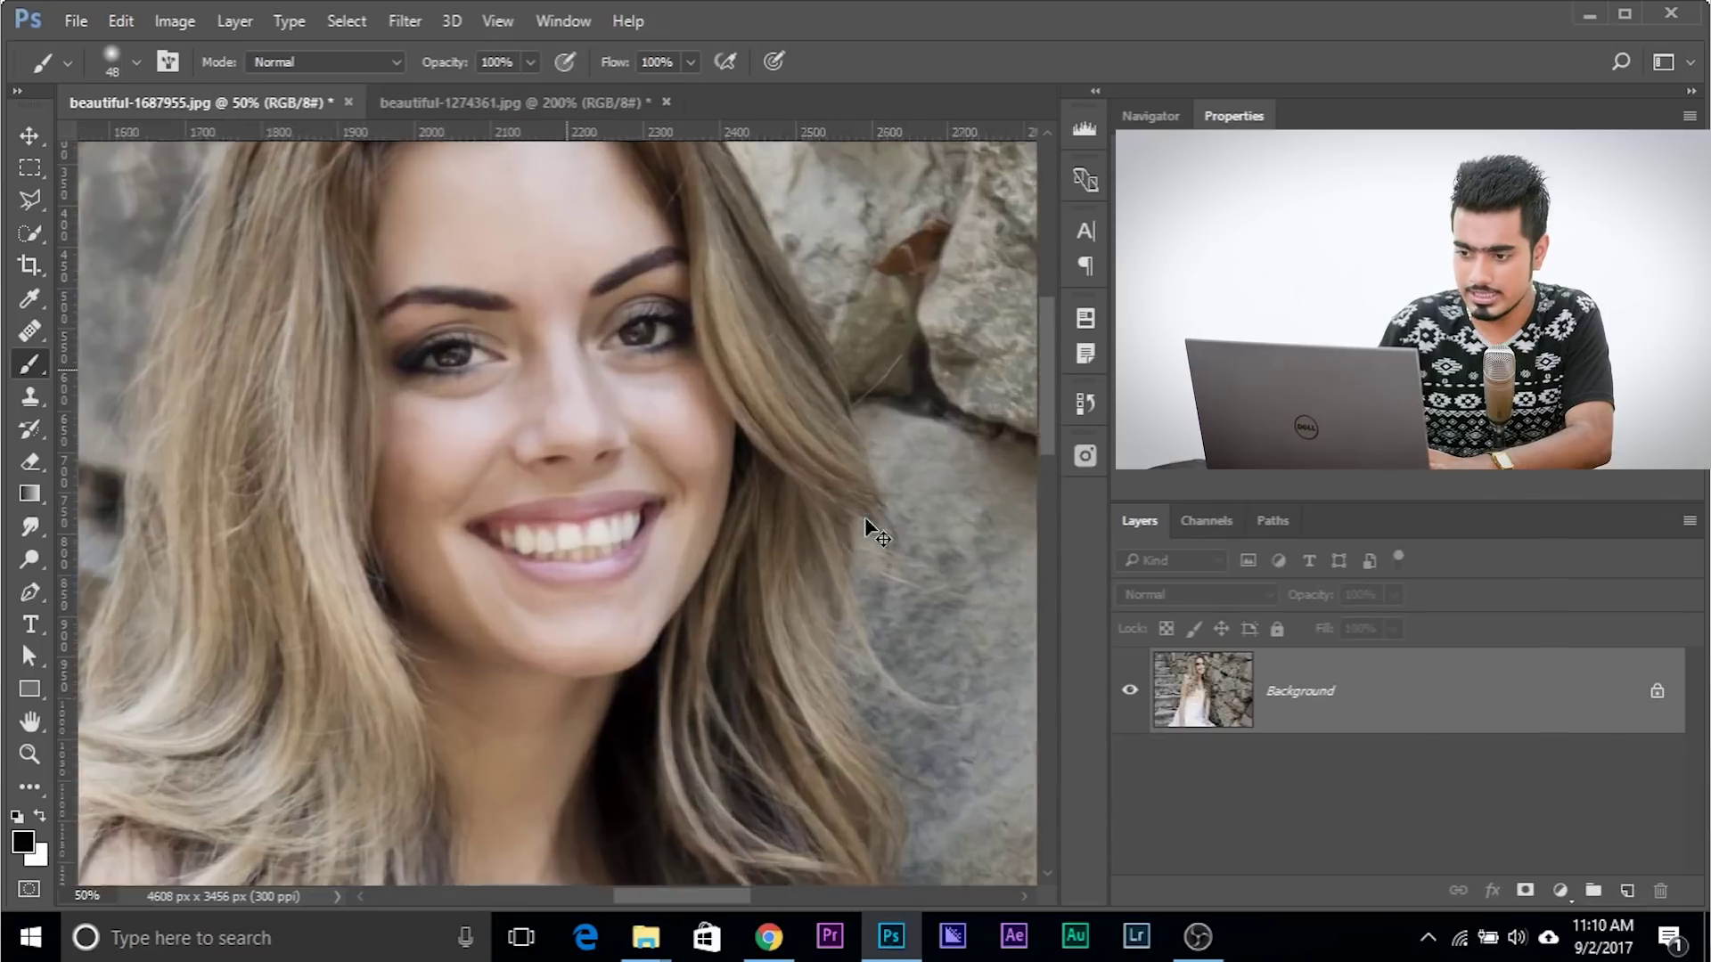
key(ctrl+plus)
key(ctrl+minus)
key(ctrl+minus)
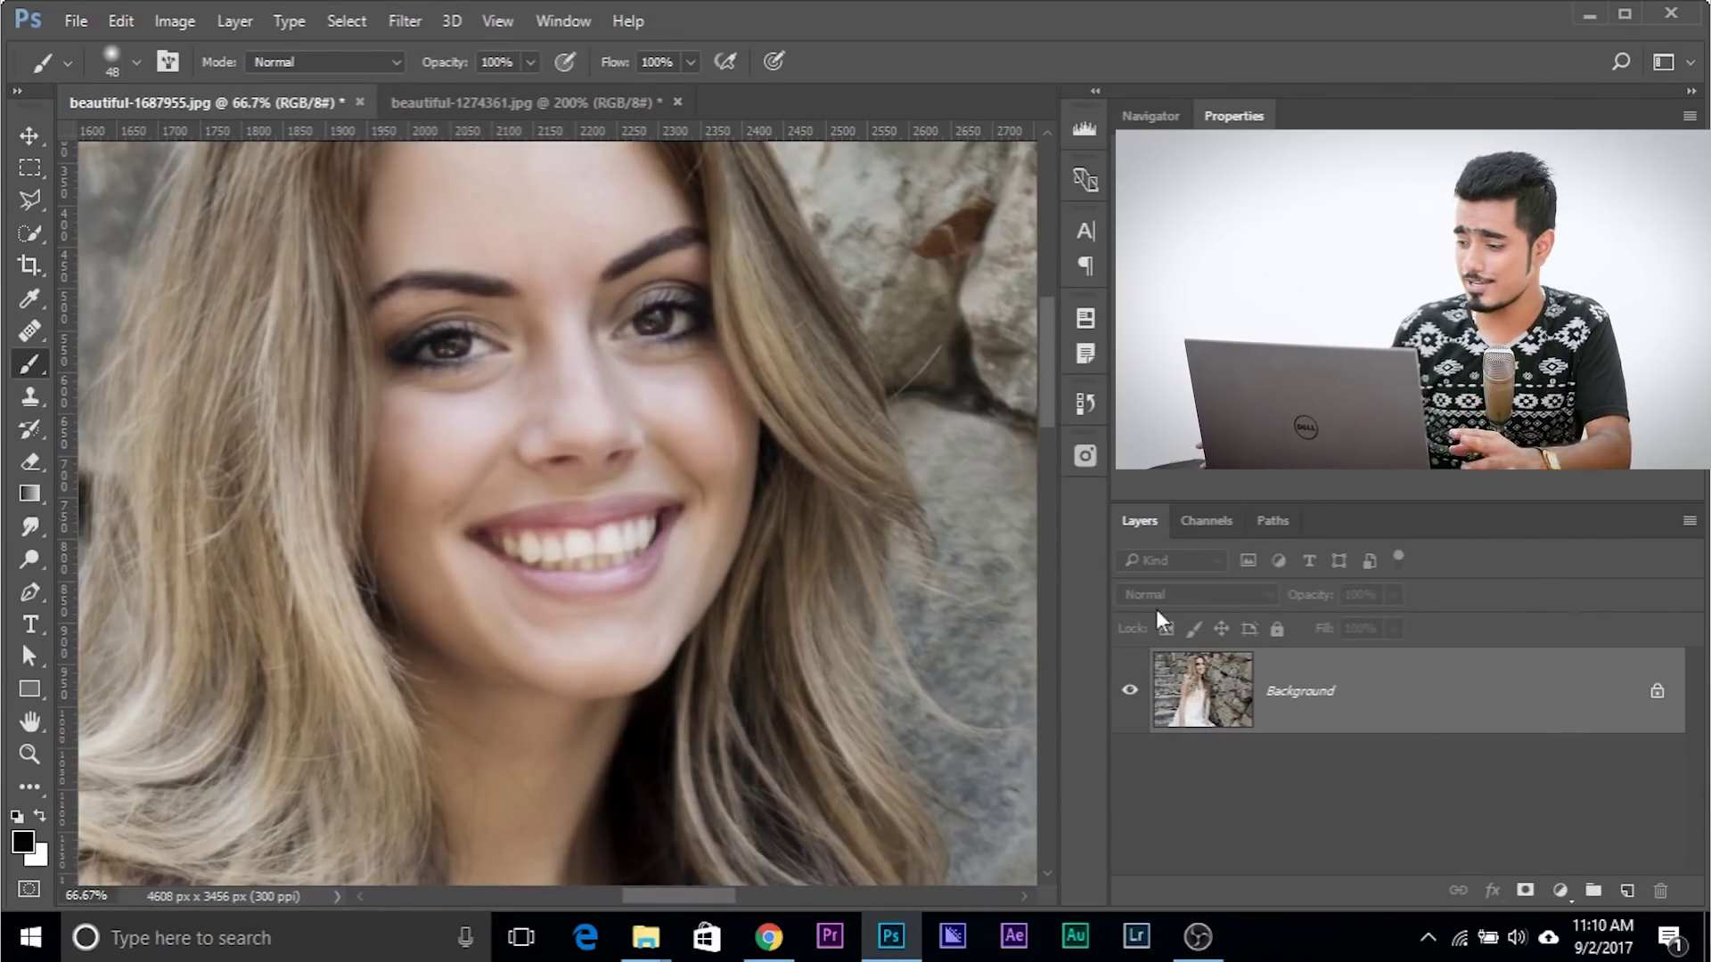
click(1559, 890)
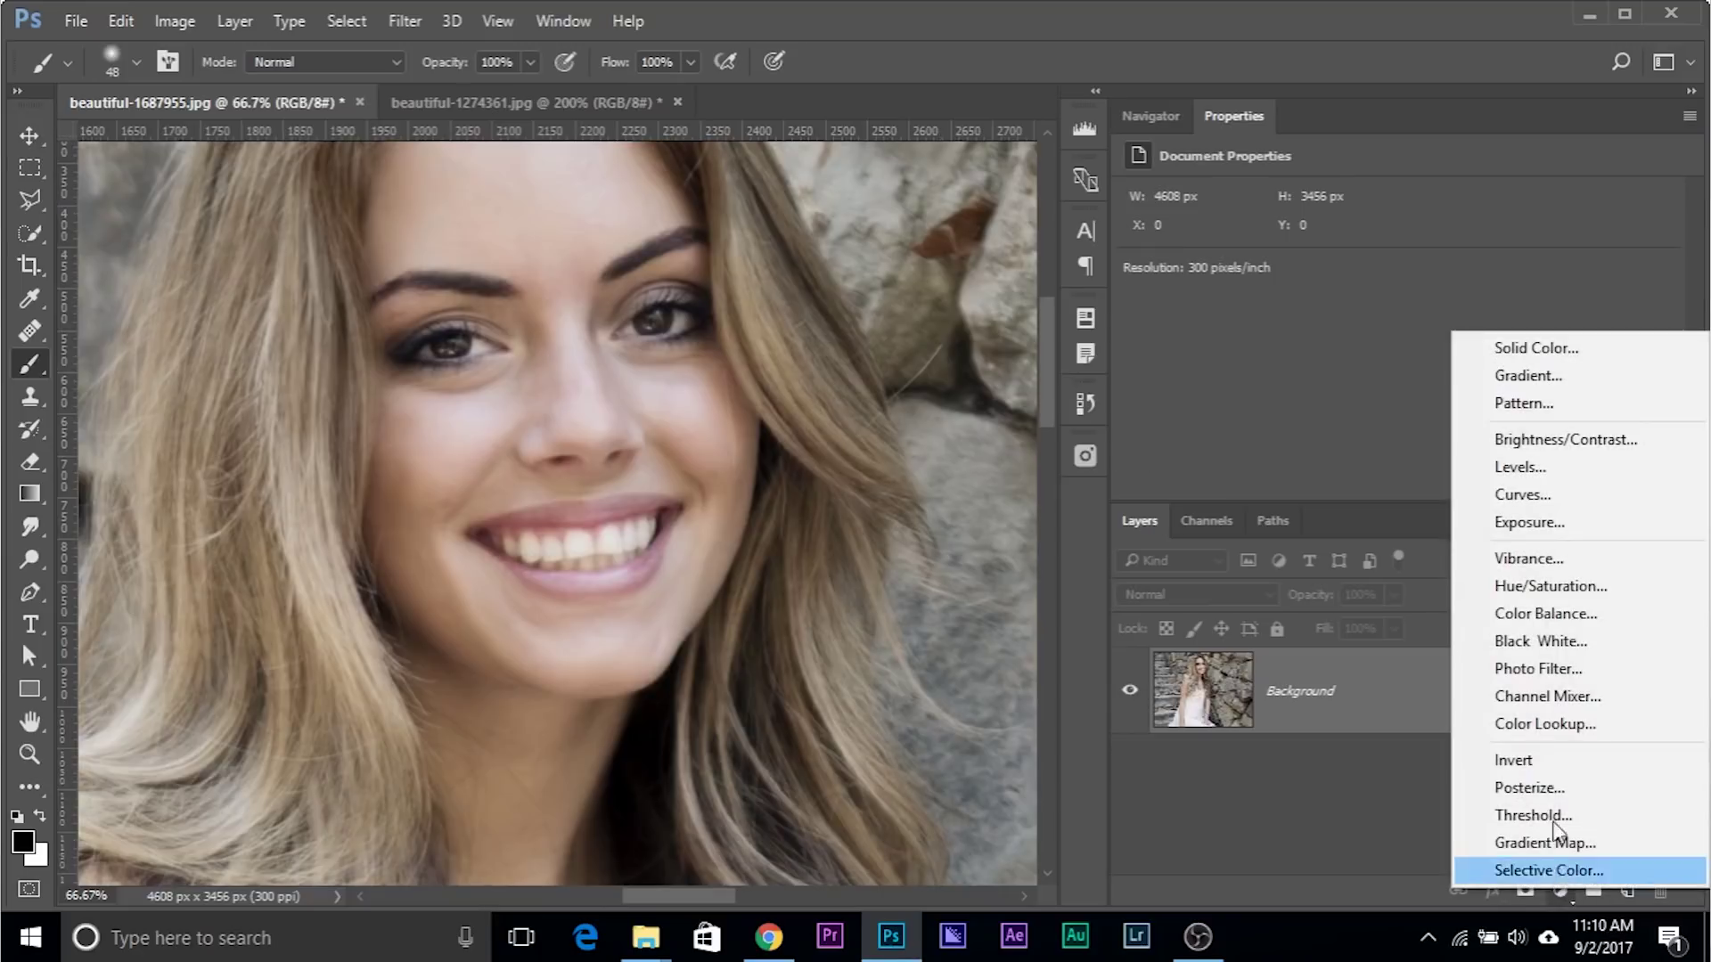
click(1551, 586)
click(1265, 225)
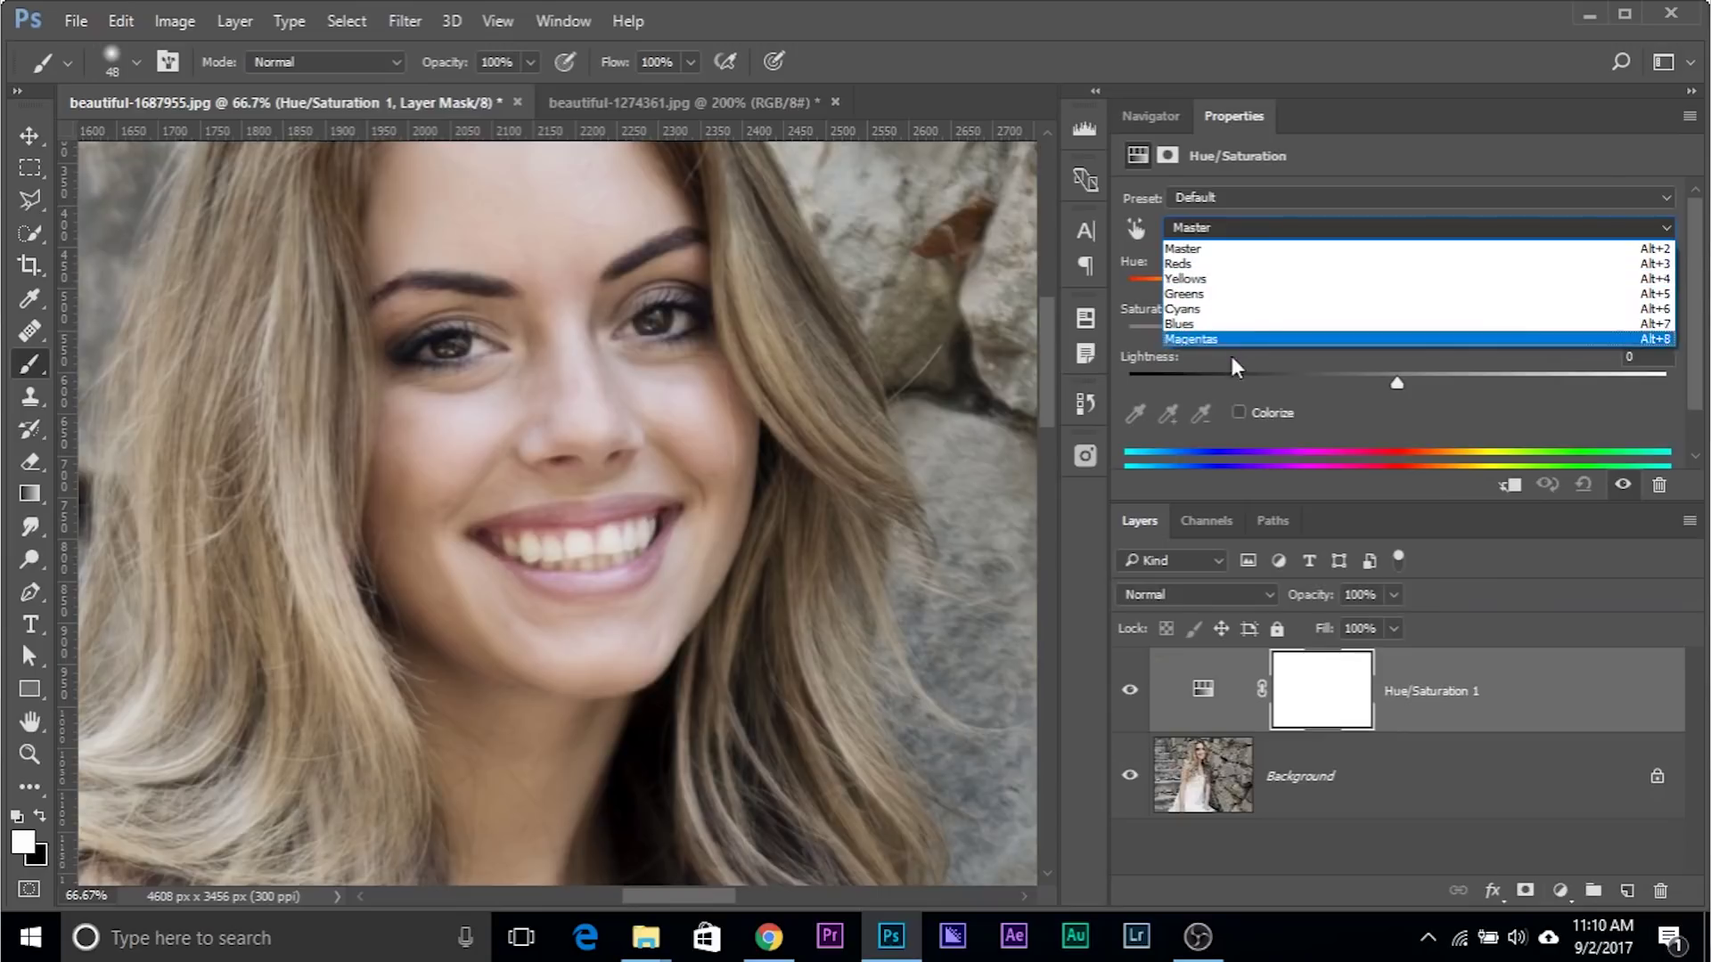
click(1260, 227)
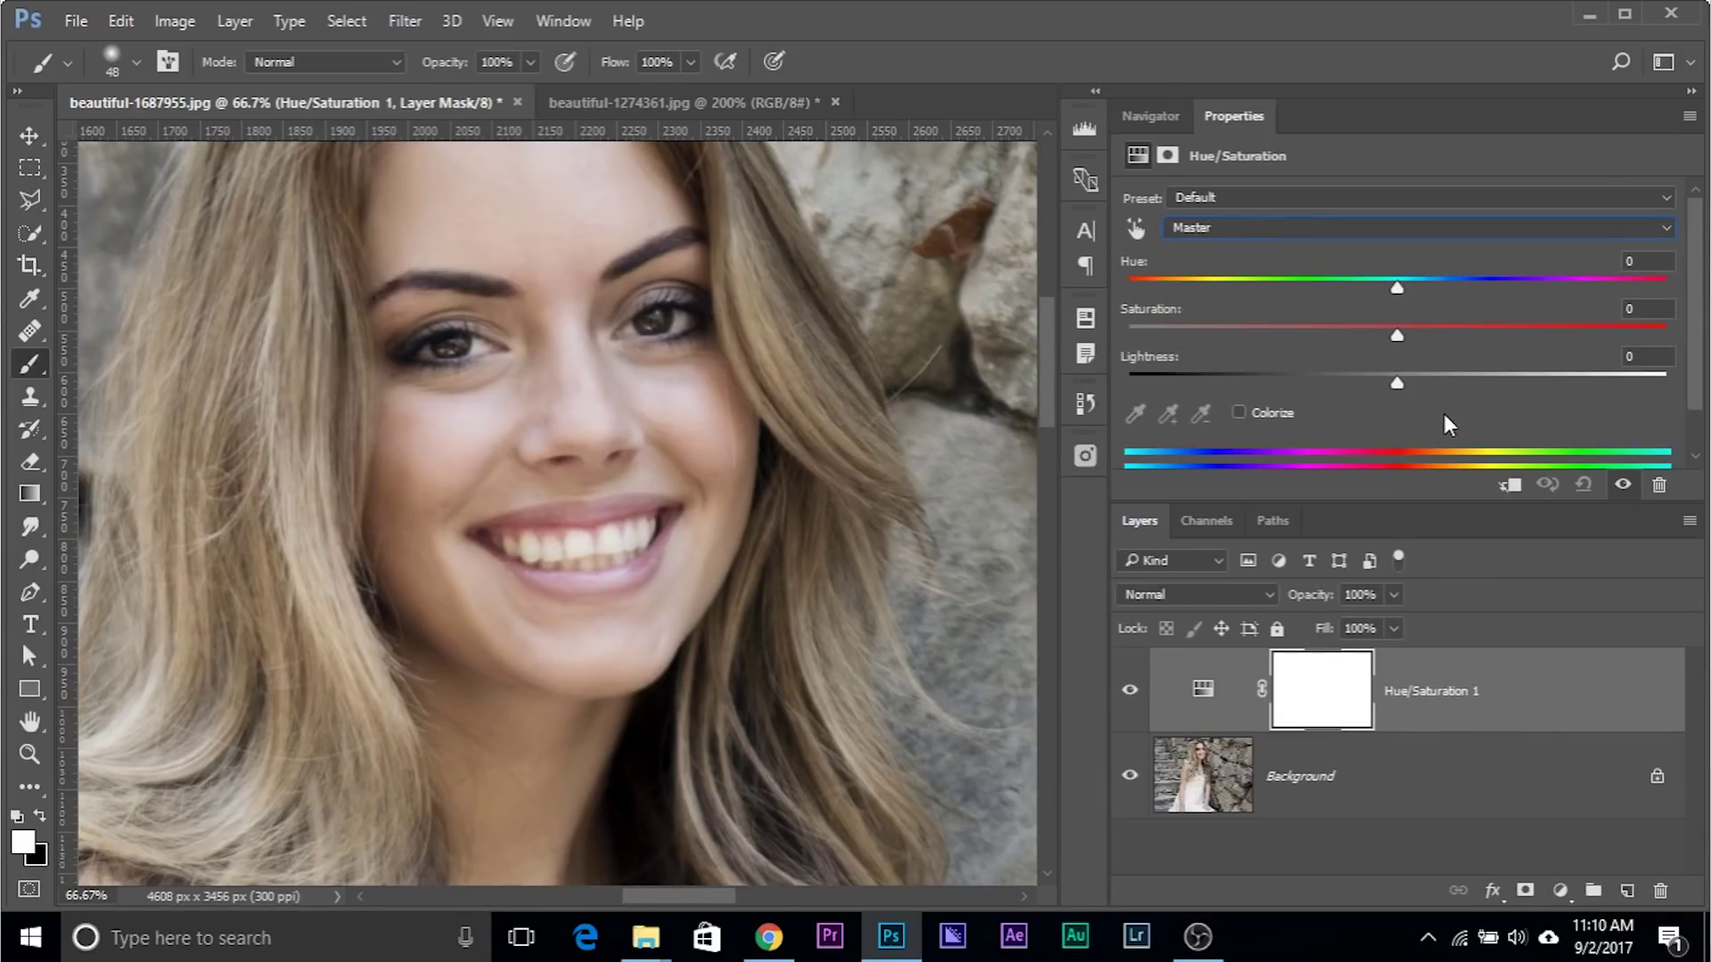
click(1134, 229)
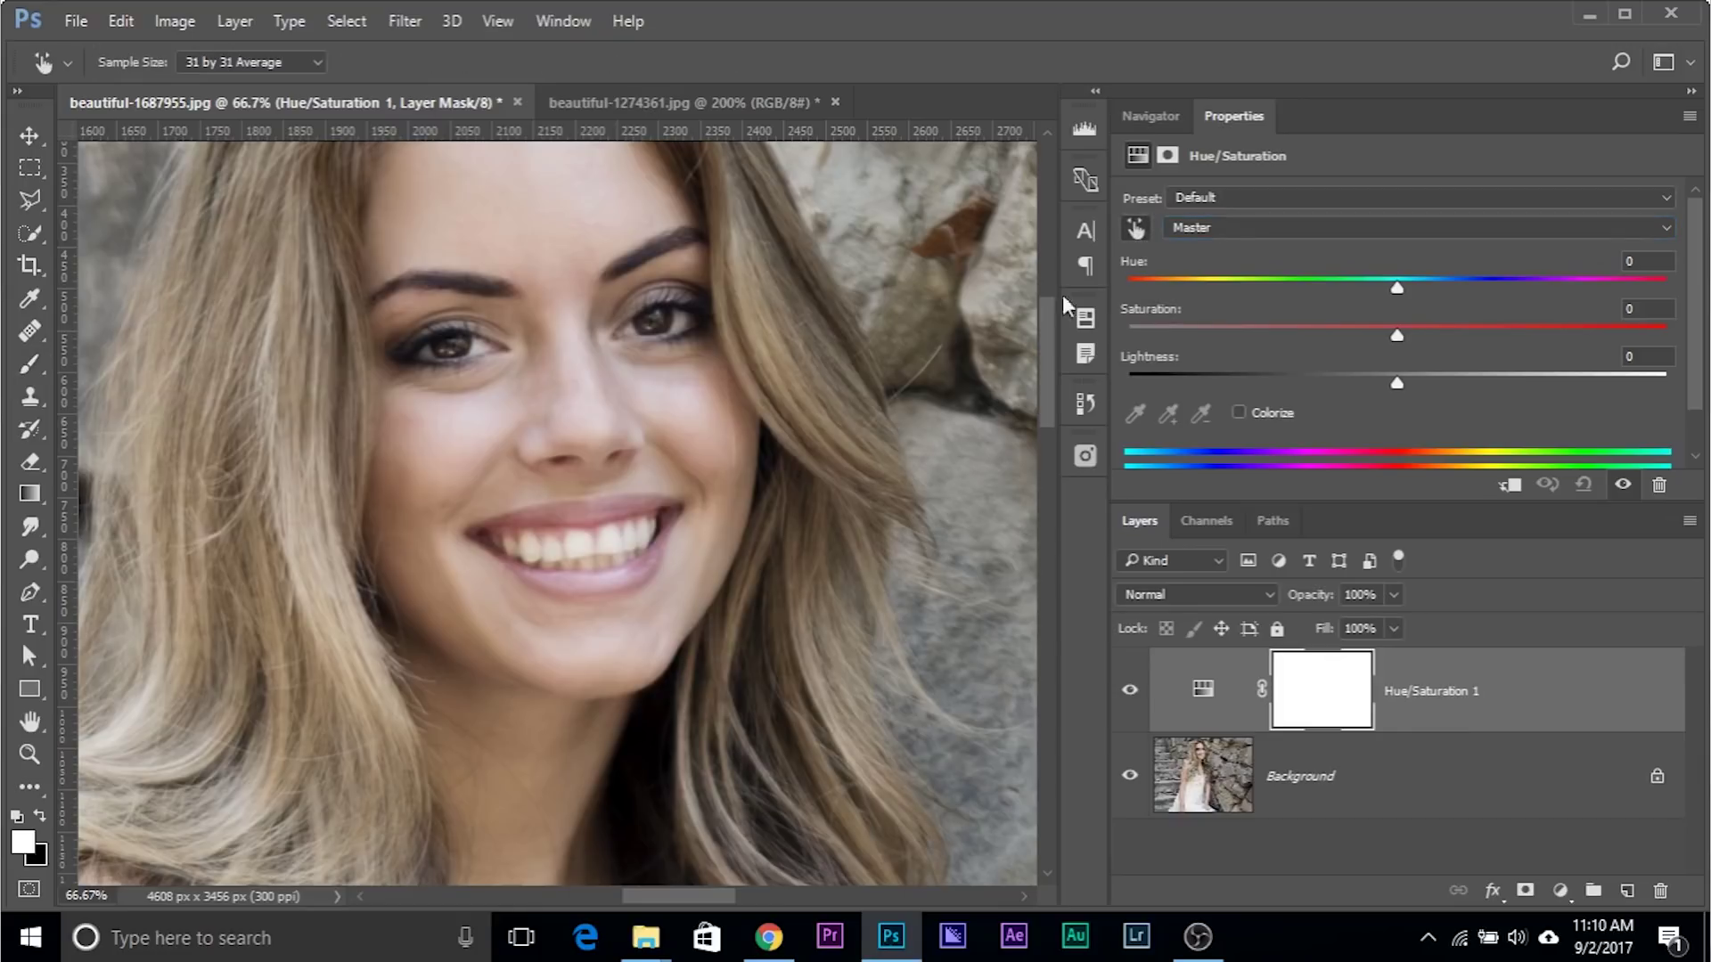
click(591, 562)
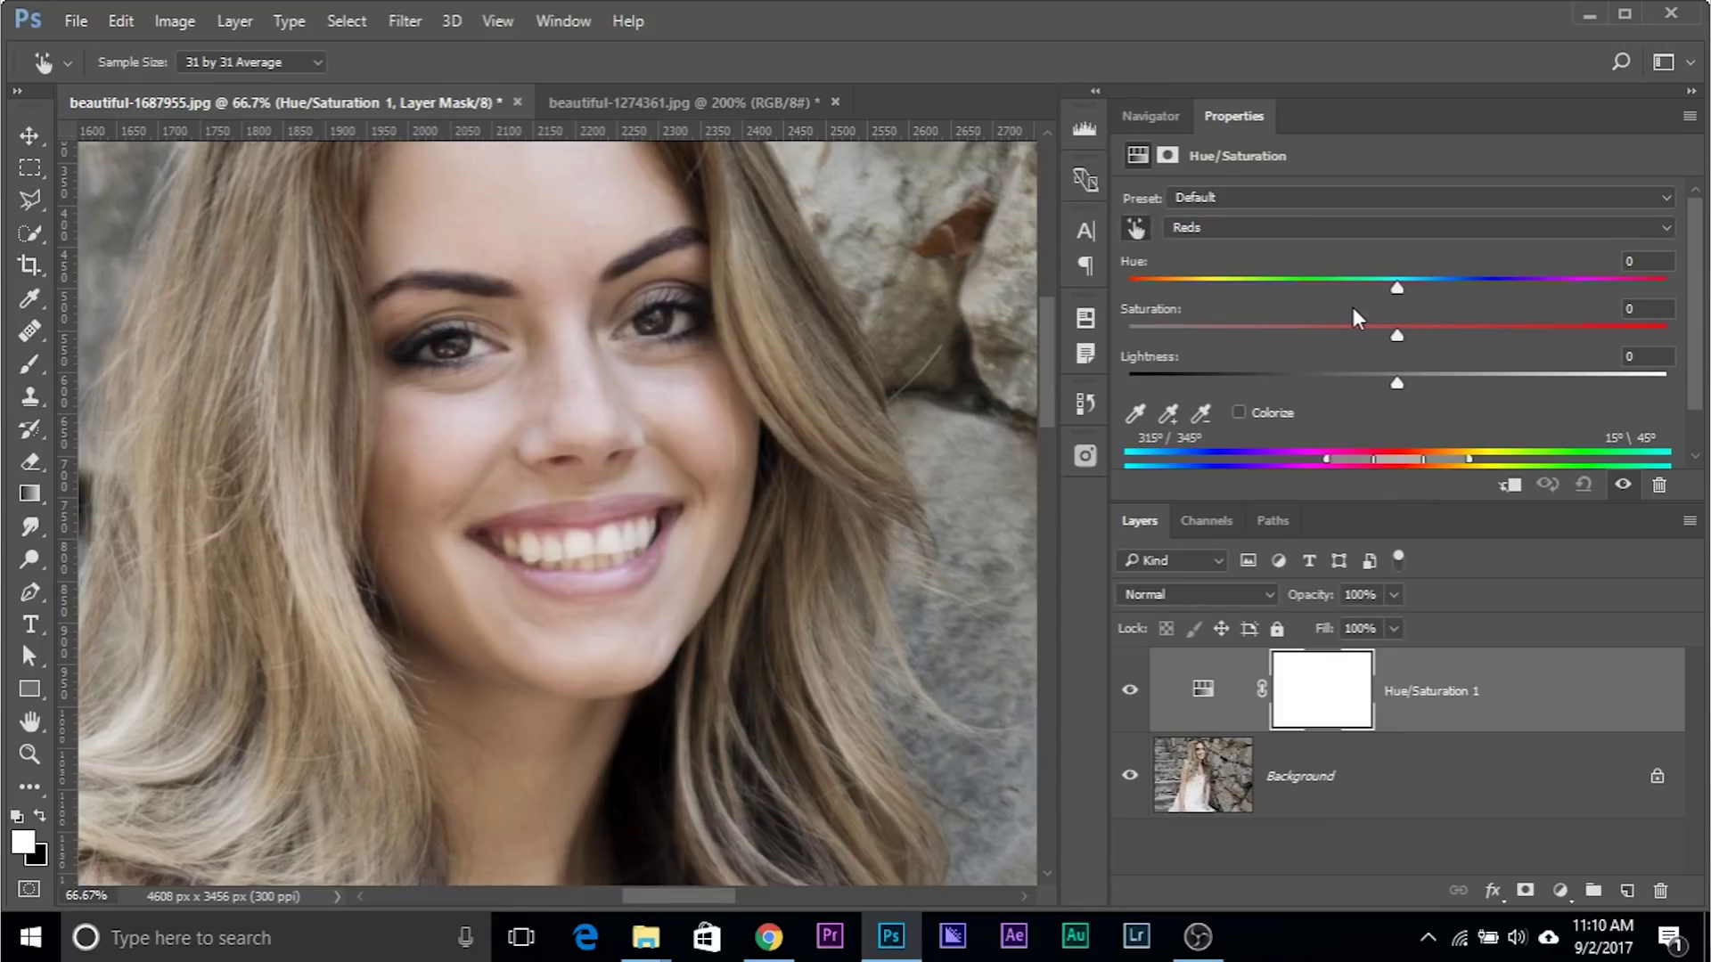
Set Hue -180 and Saturation +57, then narrow the colour range to 350°–354° and off the lips.
drag(1362, 284, 1060, 290)
drag(1545, 339, 1552, 339)
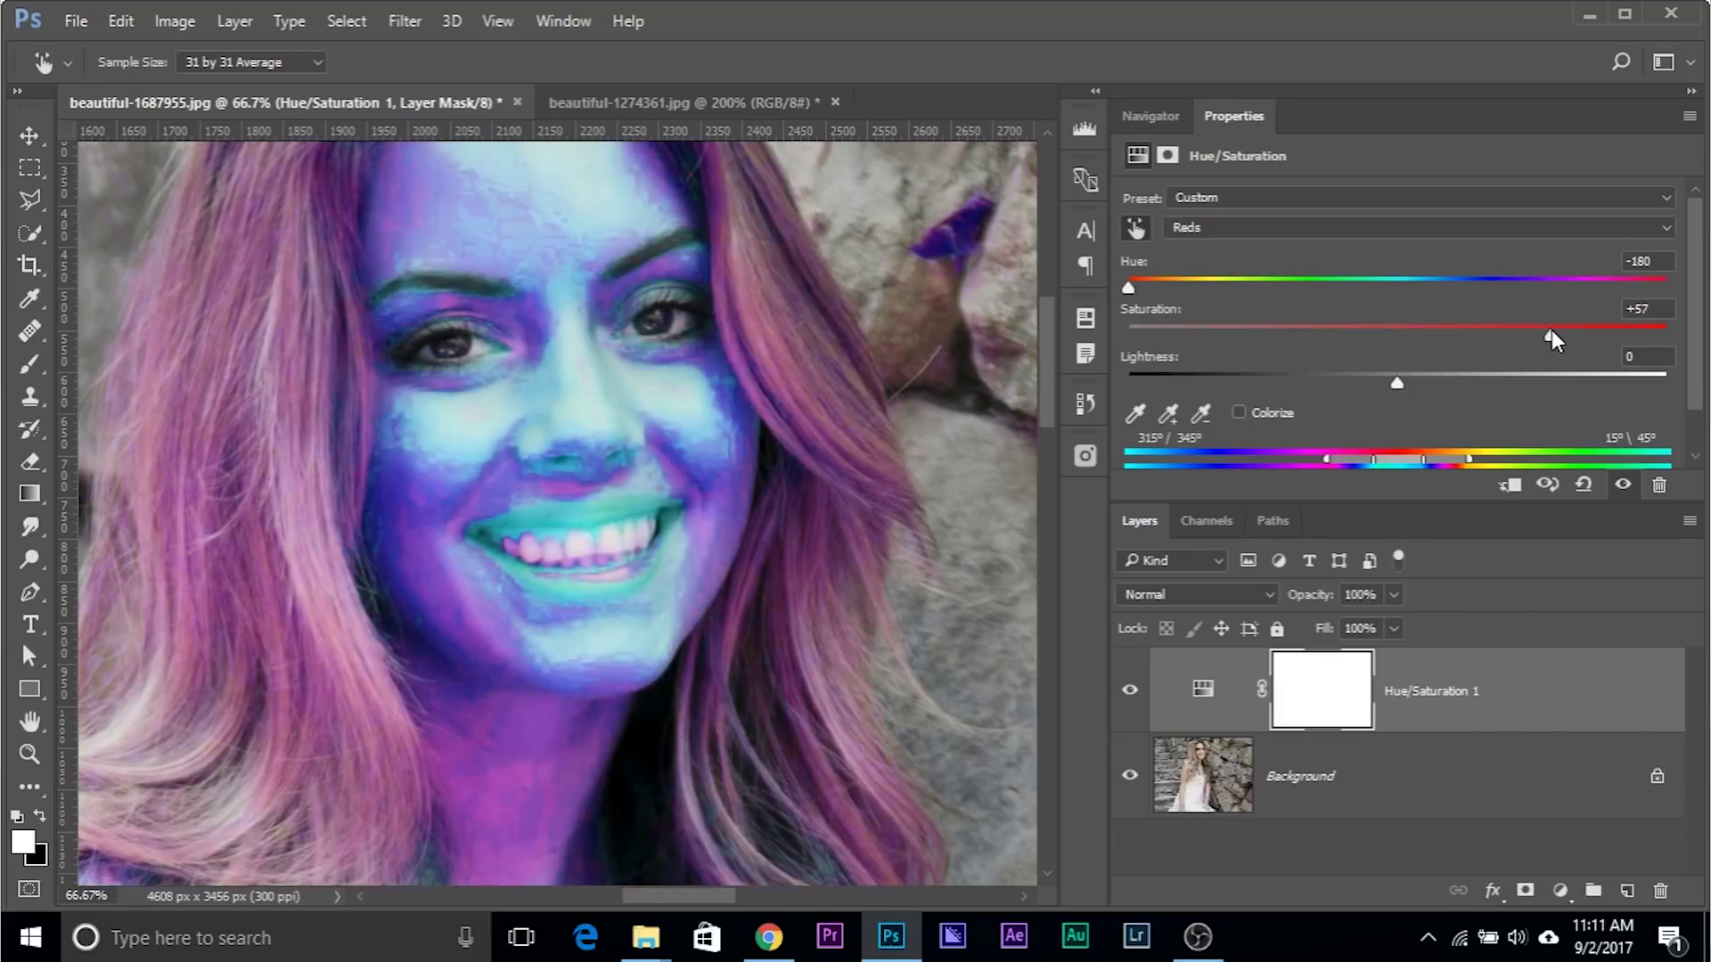
key(ctrl+plus)
key(ctrl+plus)
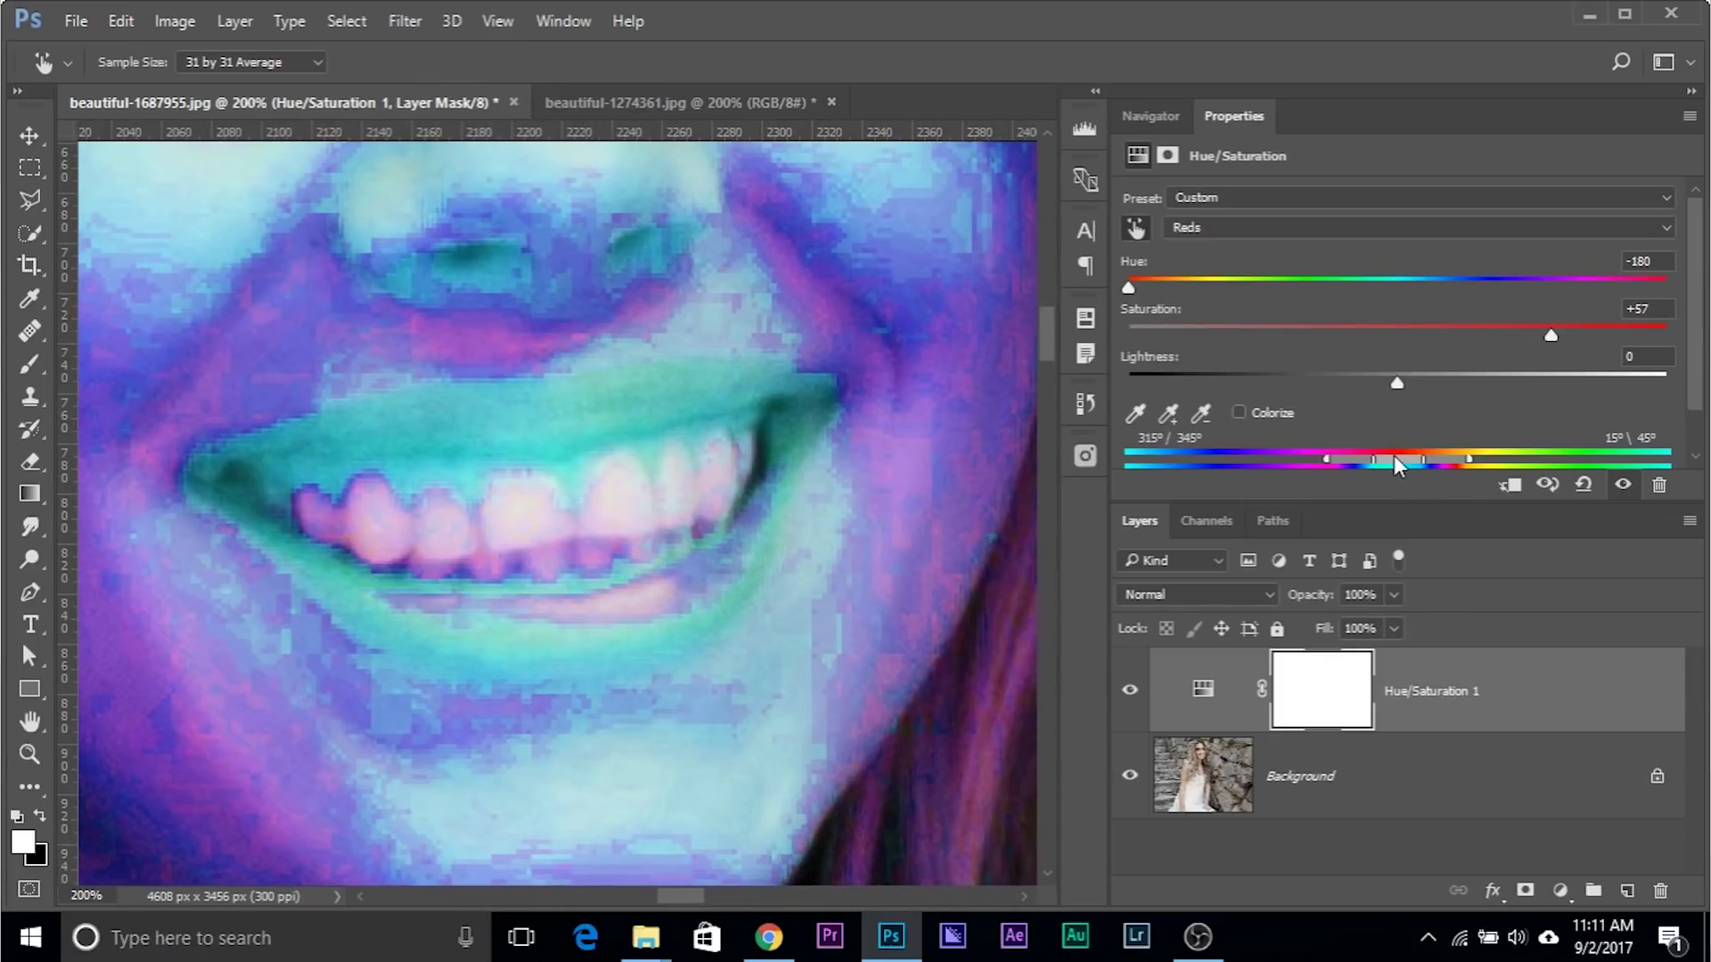
drag(1336, 461, 1416, 461)
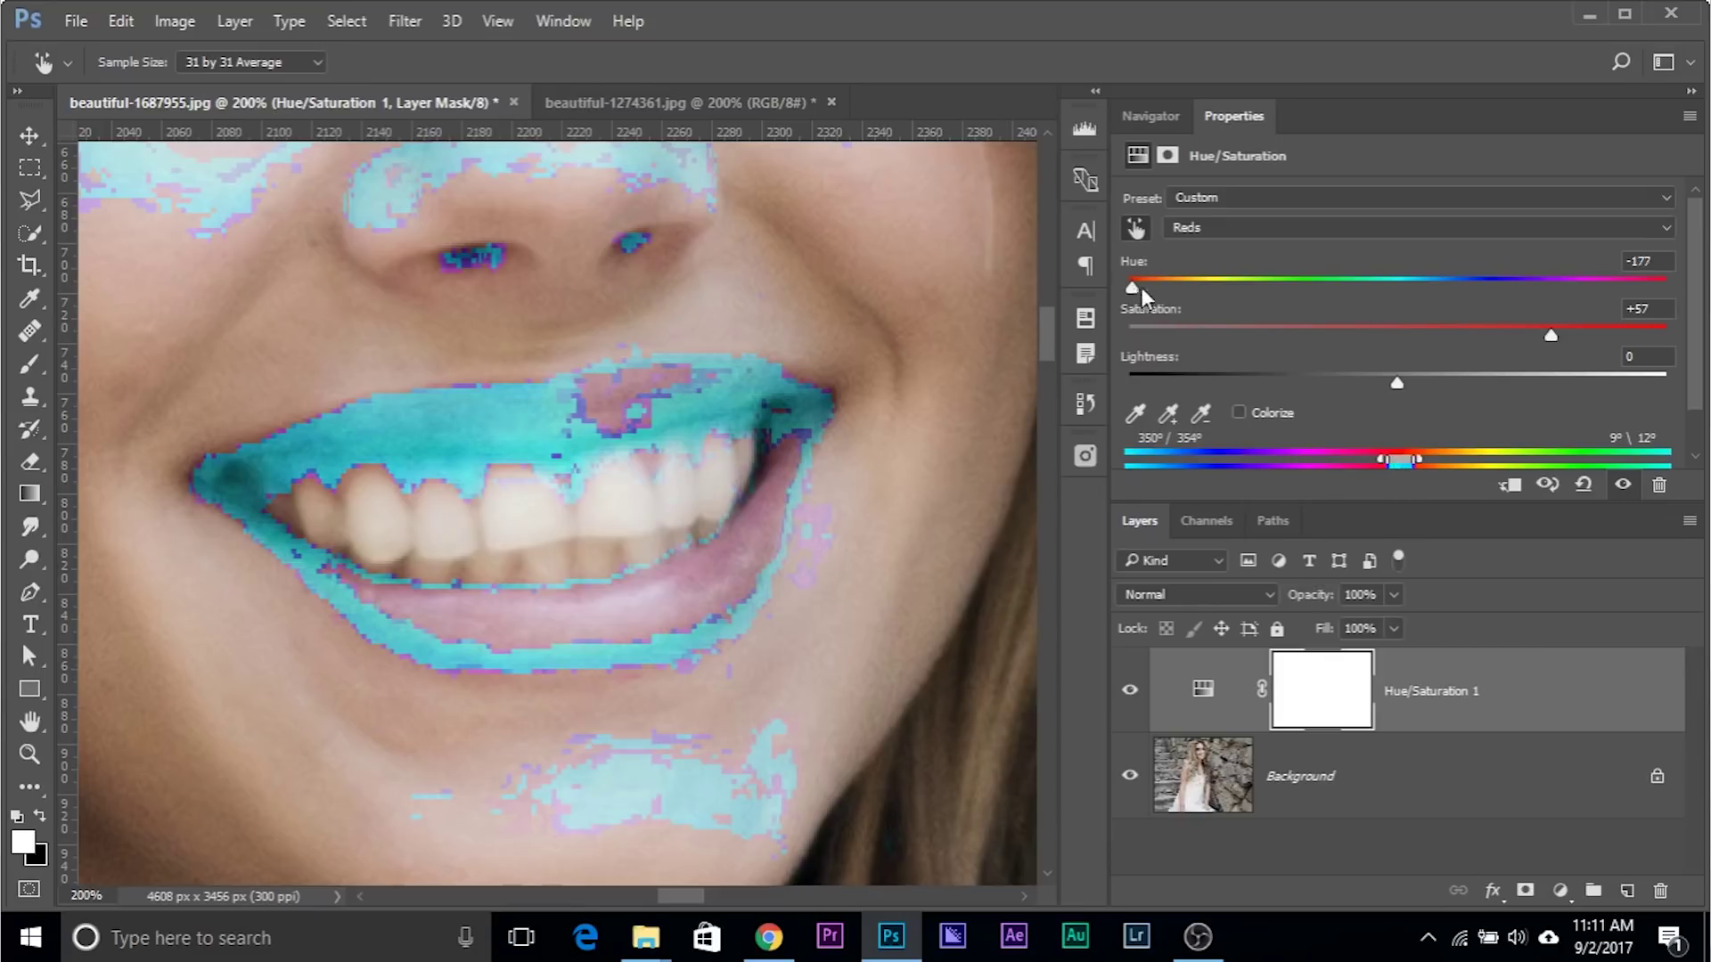
drag(1142, 287, 1129, 287)
drag(1399, 464, 1463, 458)
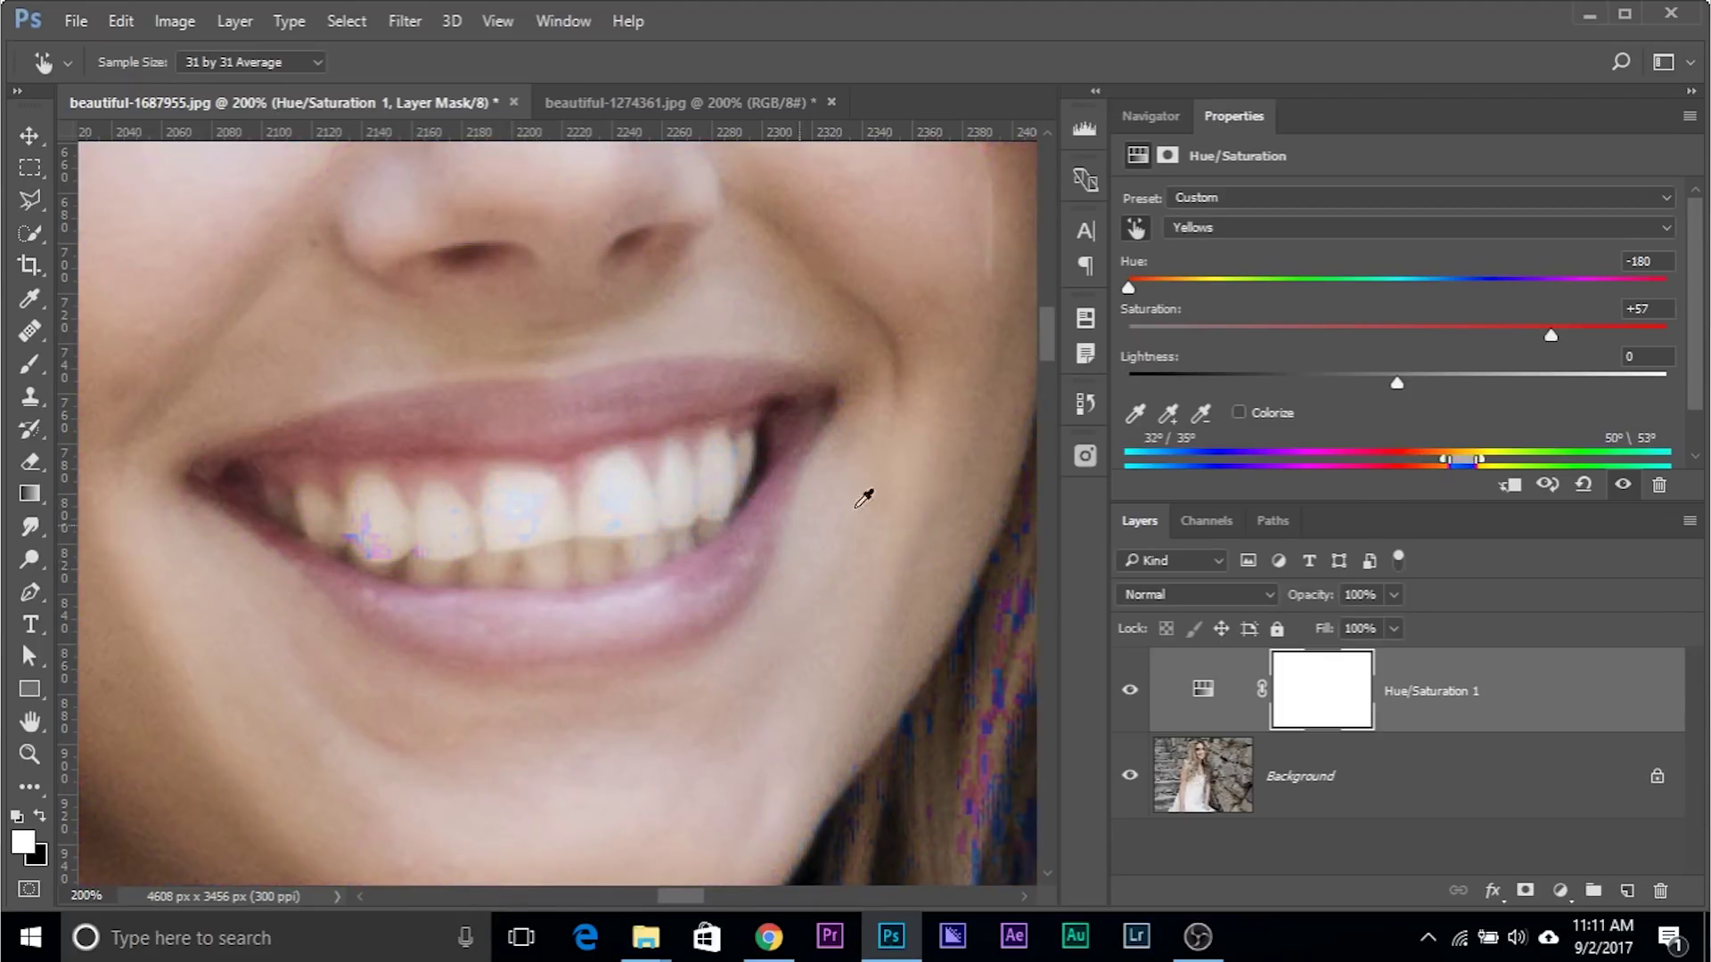
Shift the Yellows range slider onto the teeth's tones and bring Hue back to about +2.
mouse_move(1467, 465)
mouse_down()
mouse_move(1401, 458)
mouse_move(1465, 459)
mouse_up()
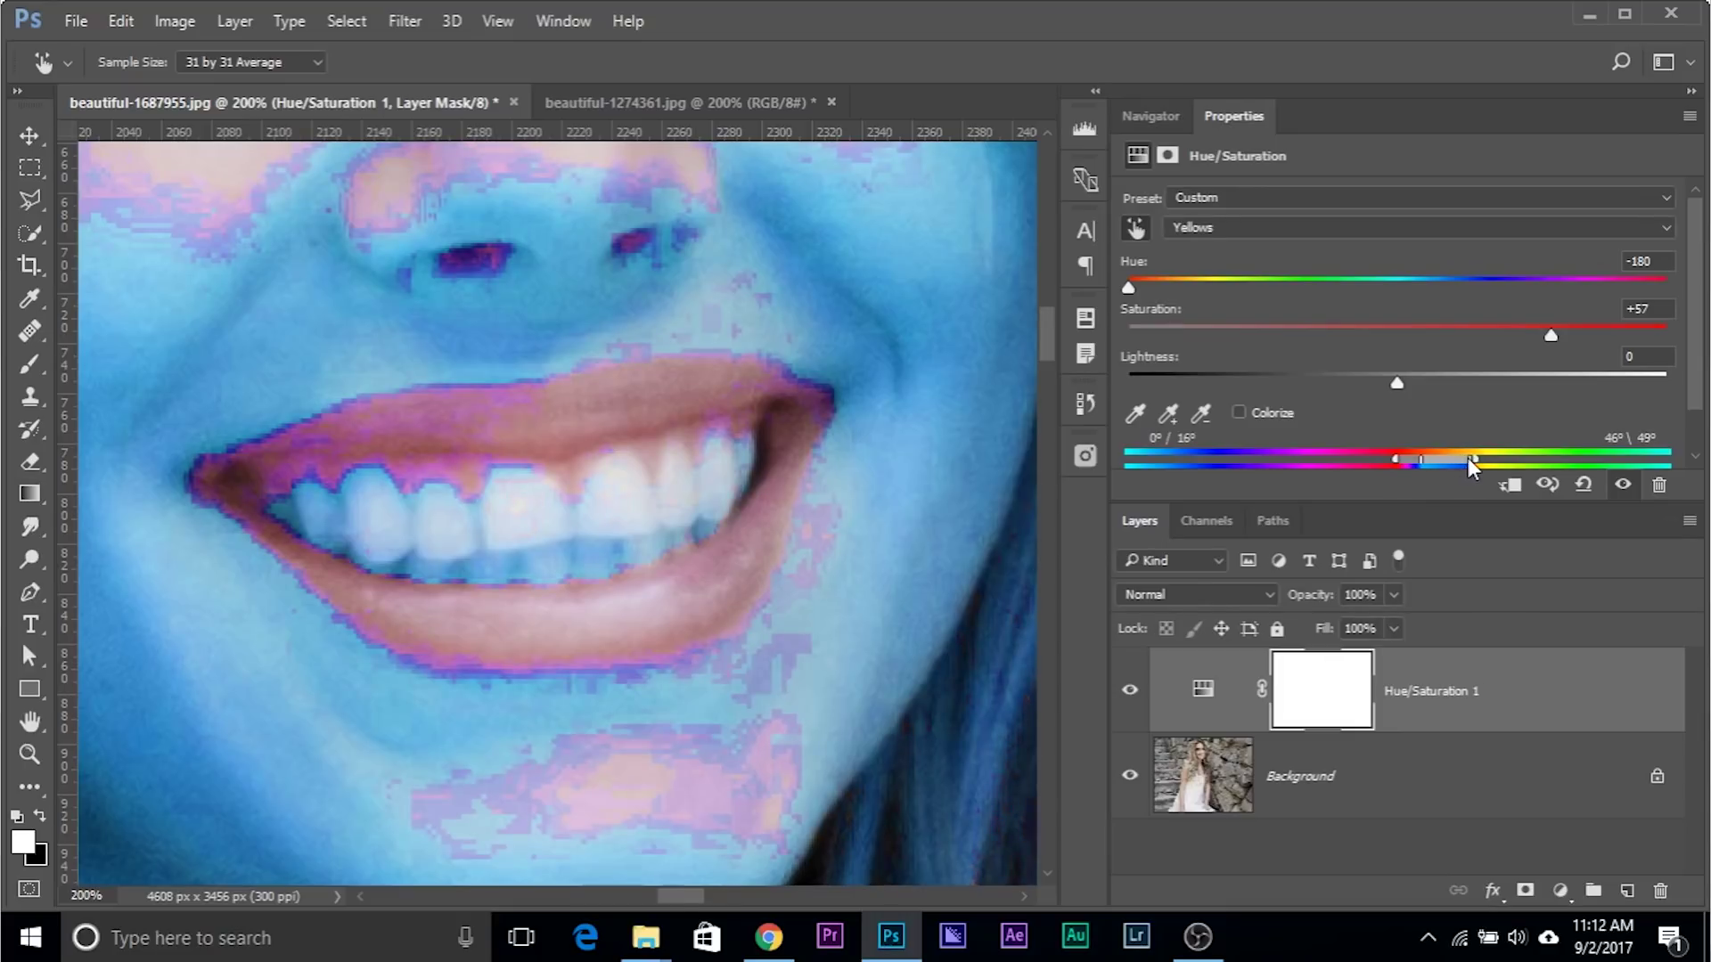
drag(1399, 287, 1404, 278)
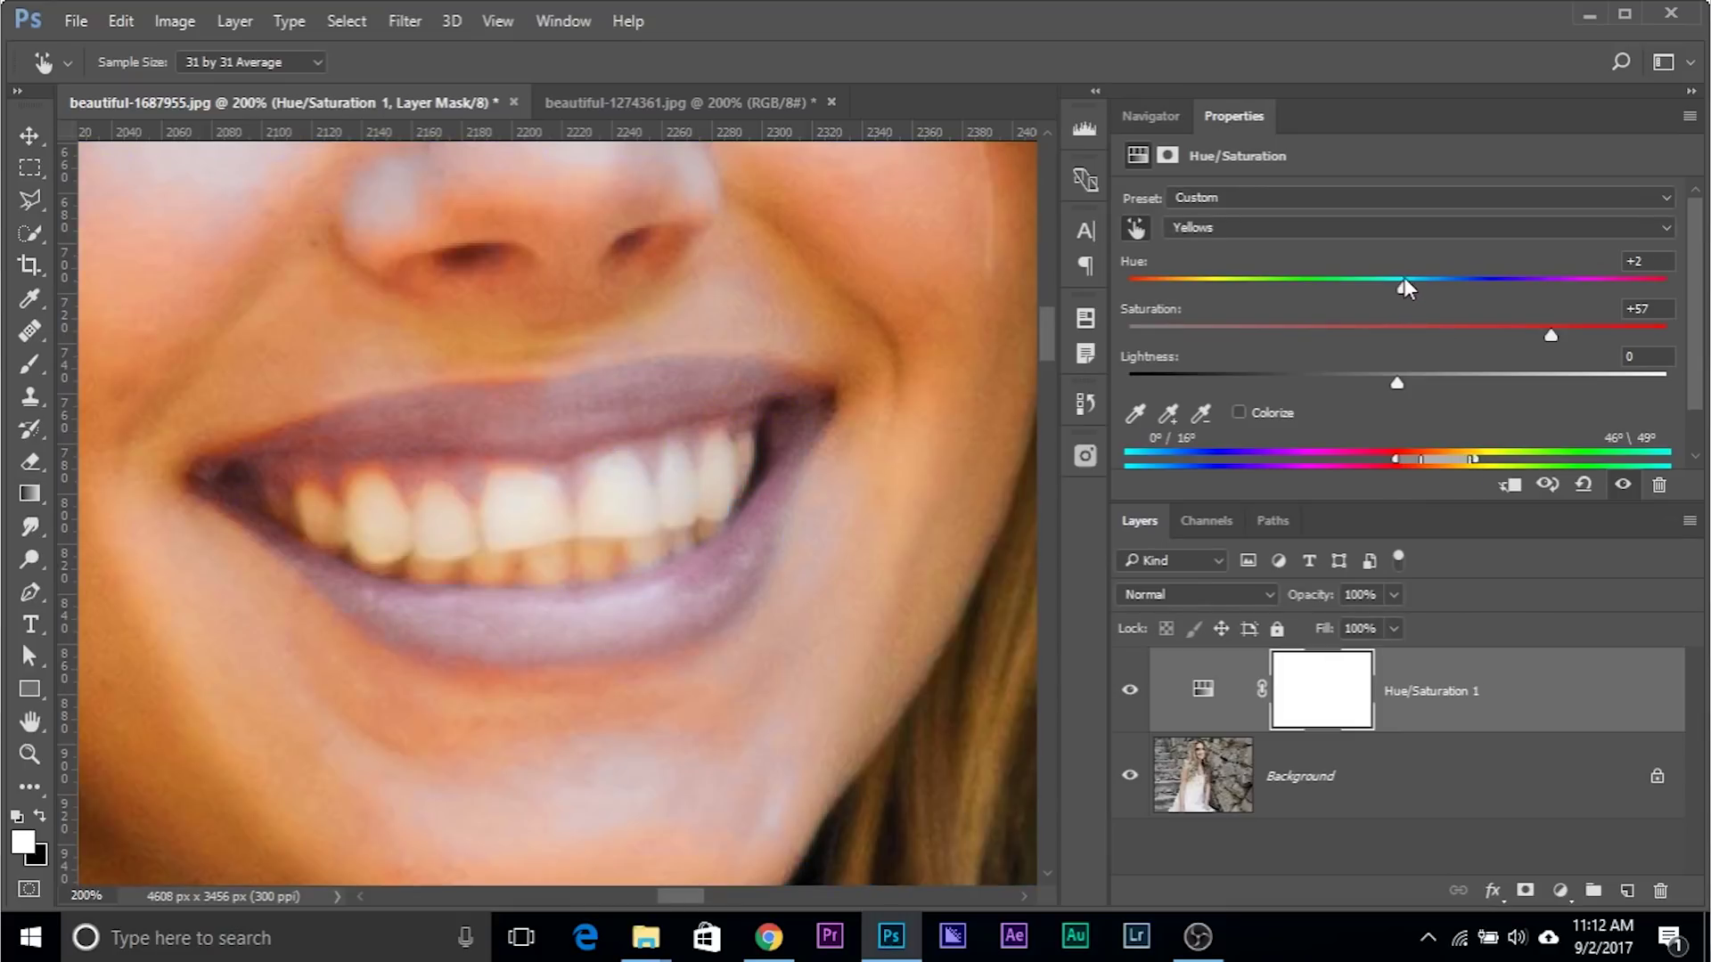
Set the Yellows Hue to 0, lower Saturation, tone down Lightness, then nudge Hue to -16.
click(1415, 335)
double_click(1649, 261)
text(0)
drag(1417, 336, 1336, 343)
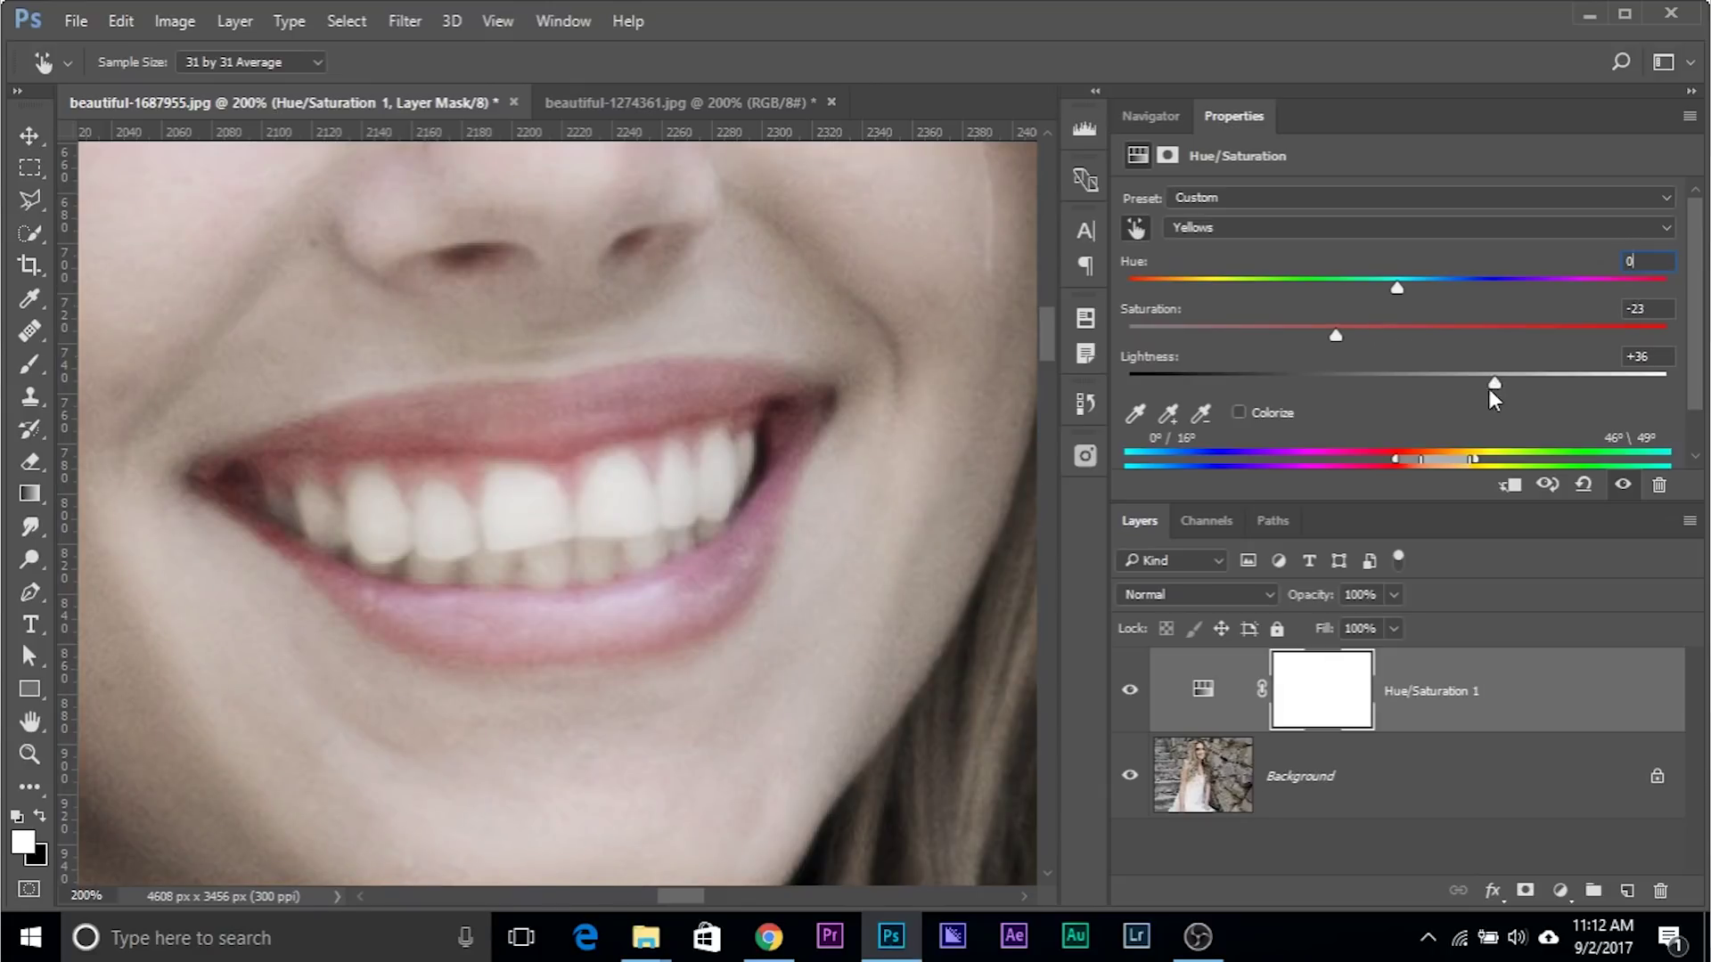
drag(1496, 382, 1460, 385)
mouse_move(1397, 286)
mouse_down()
mouse_move(1414, 281)
mouse_move(1368, 280)
mouse_up()
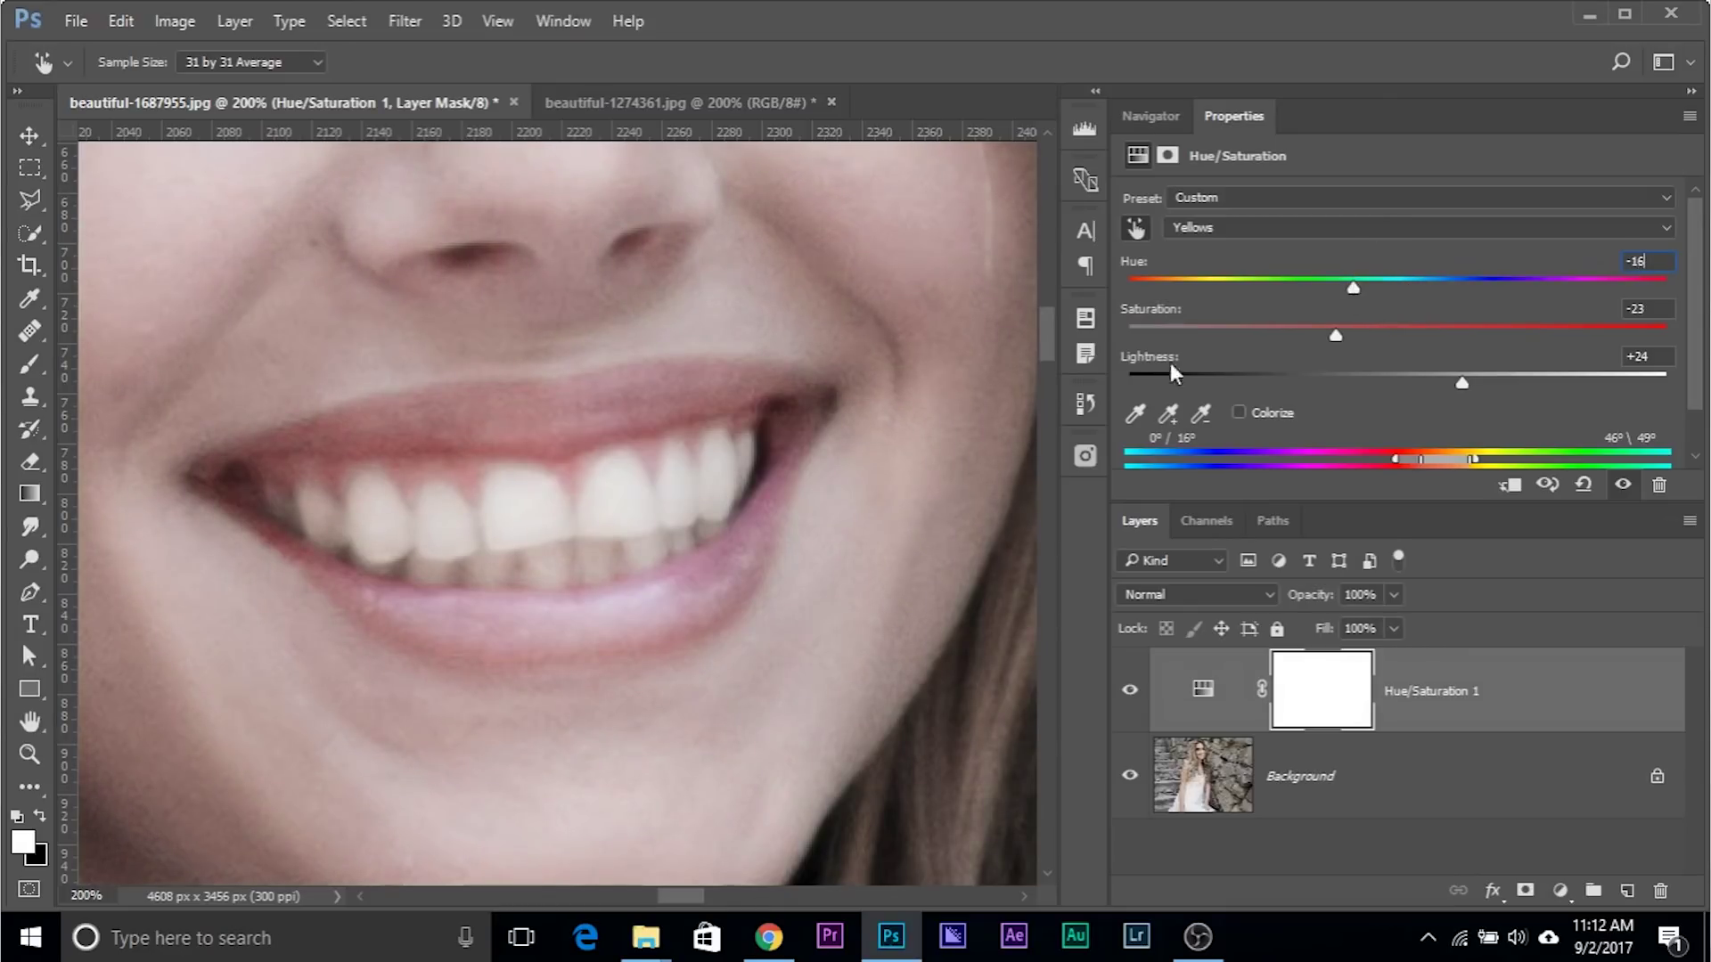
Invert the mask to black, paint white over the teeth, then bring up beautiful-1274361.jpg's smile.
click(1320, 691)
key(b)
key(ctrl+i)
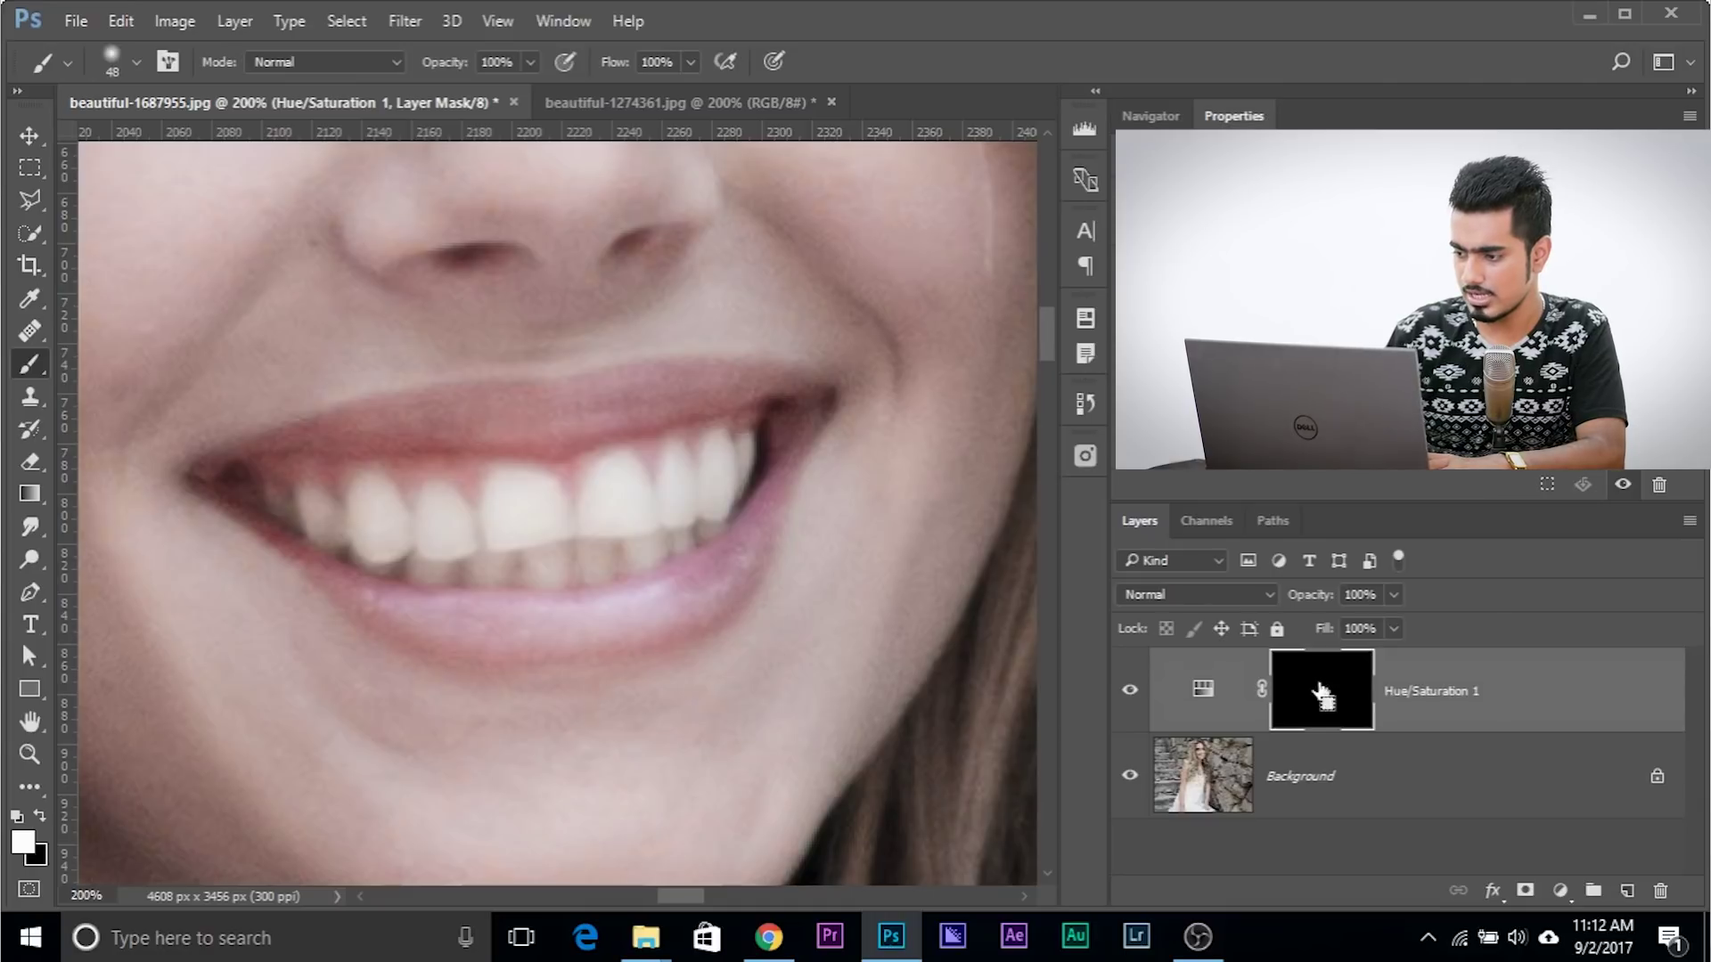
key(x)
alt+right_click(482, 546)
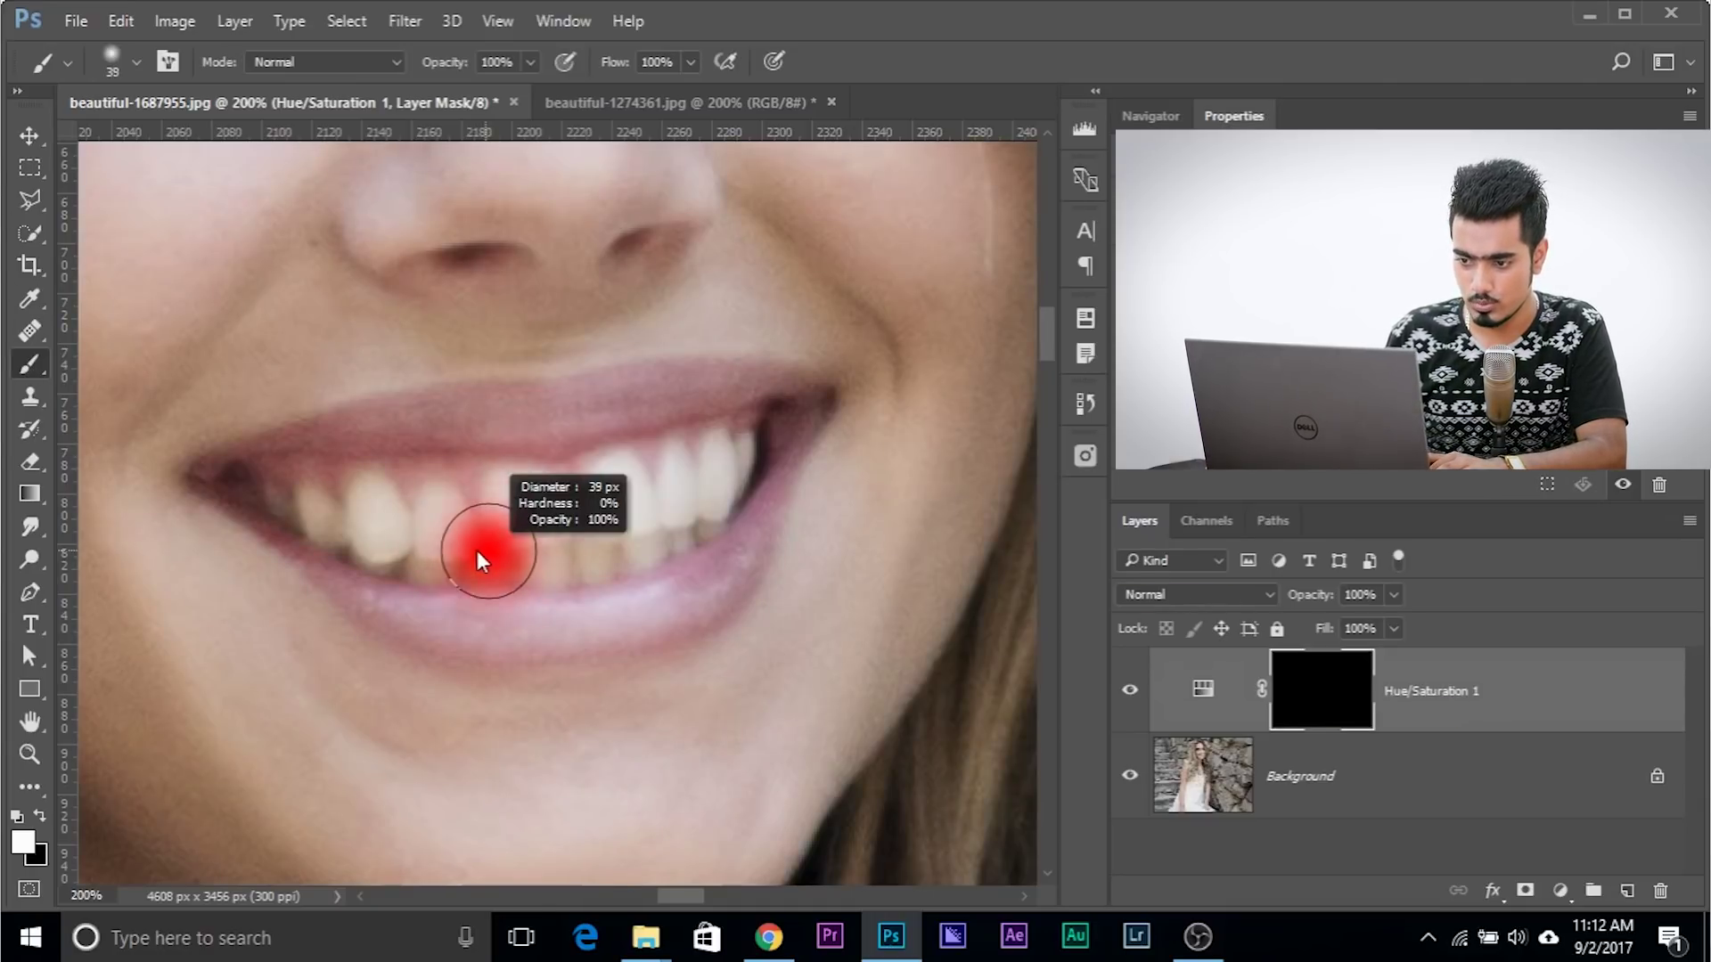
key(x)
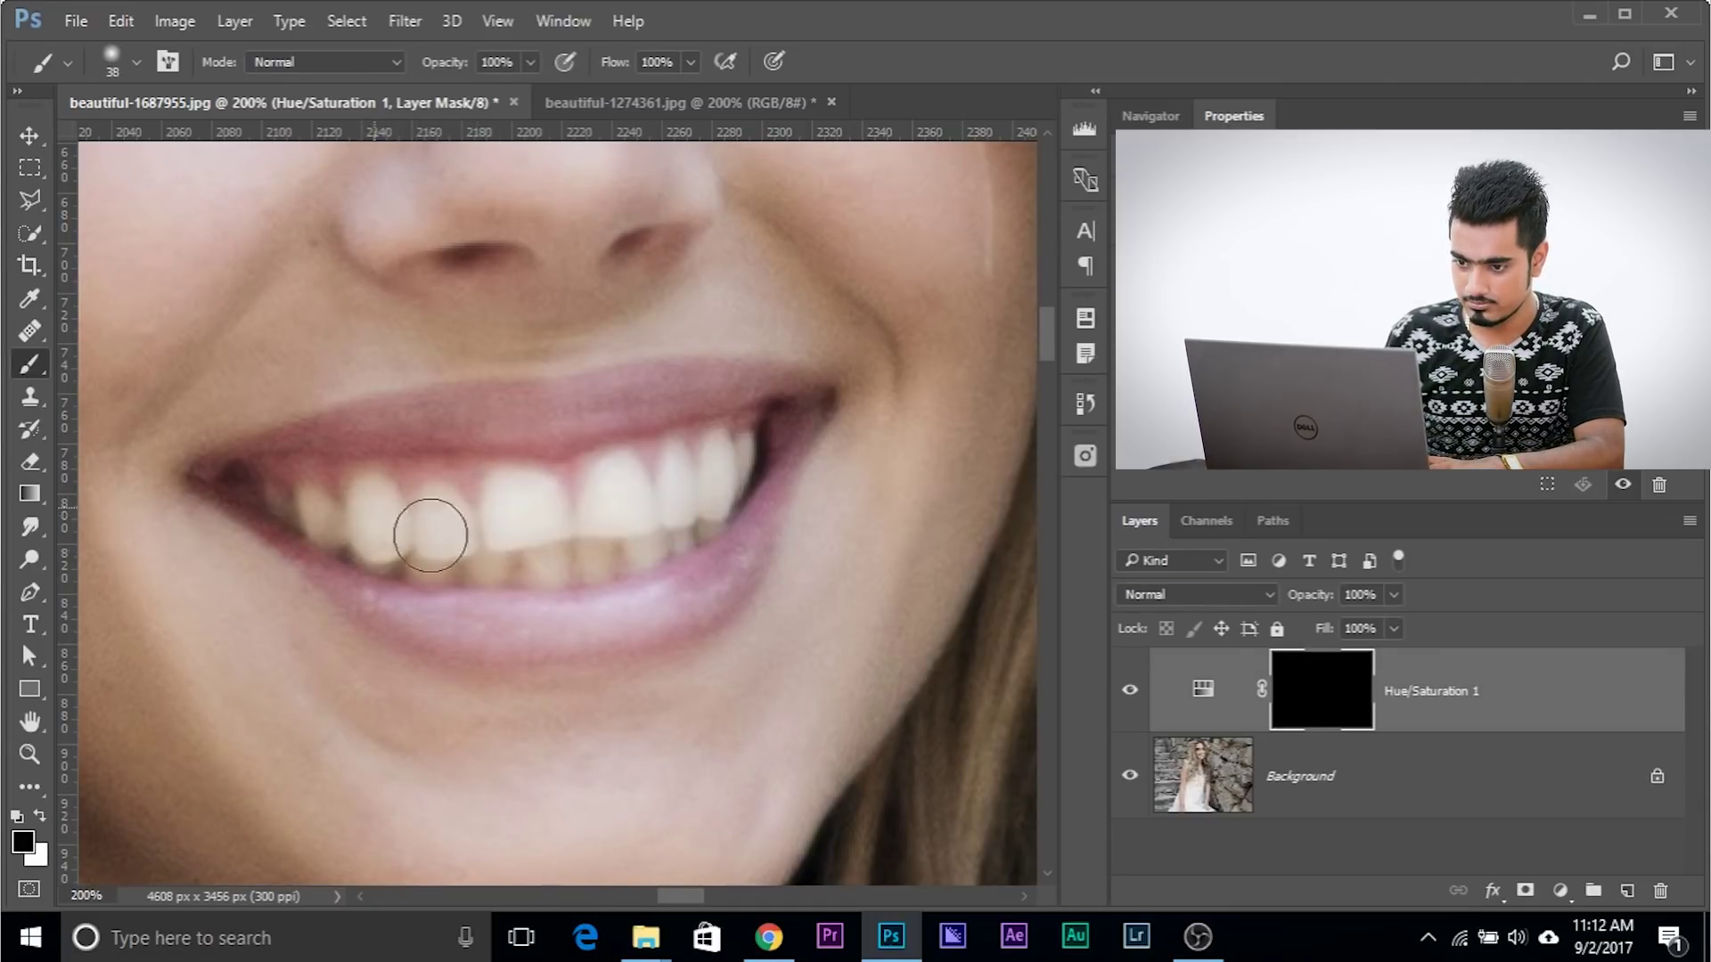
mouse_move(406, 543)
mouse_down()
mouse_move(495, 529)
mouse_move(302, 512)
mouse_move(446, 539)
mouse_move(504, 533)
mouse_move(542, 503)
mouse_move(527, 537)
mouse_move(605, 553)
mouse_move(629, 493)
mouse_move(691, 480)
mouse_move(679, 495)
mouse_move(751, 454)
mouse_up()
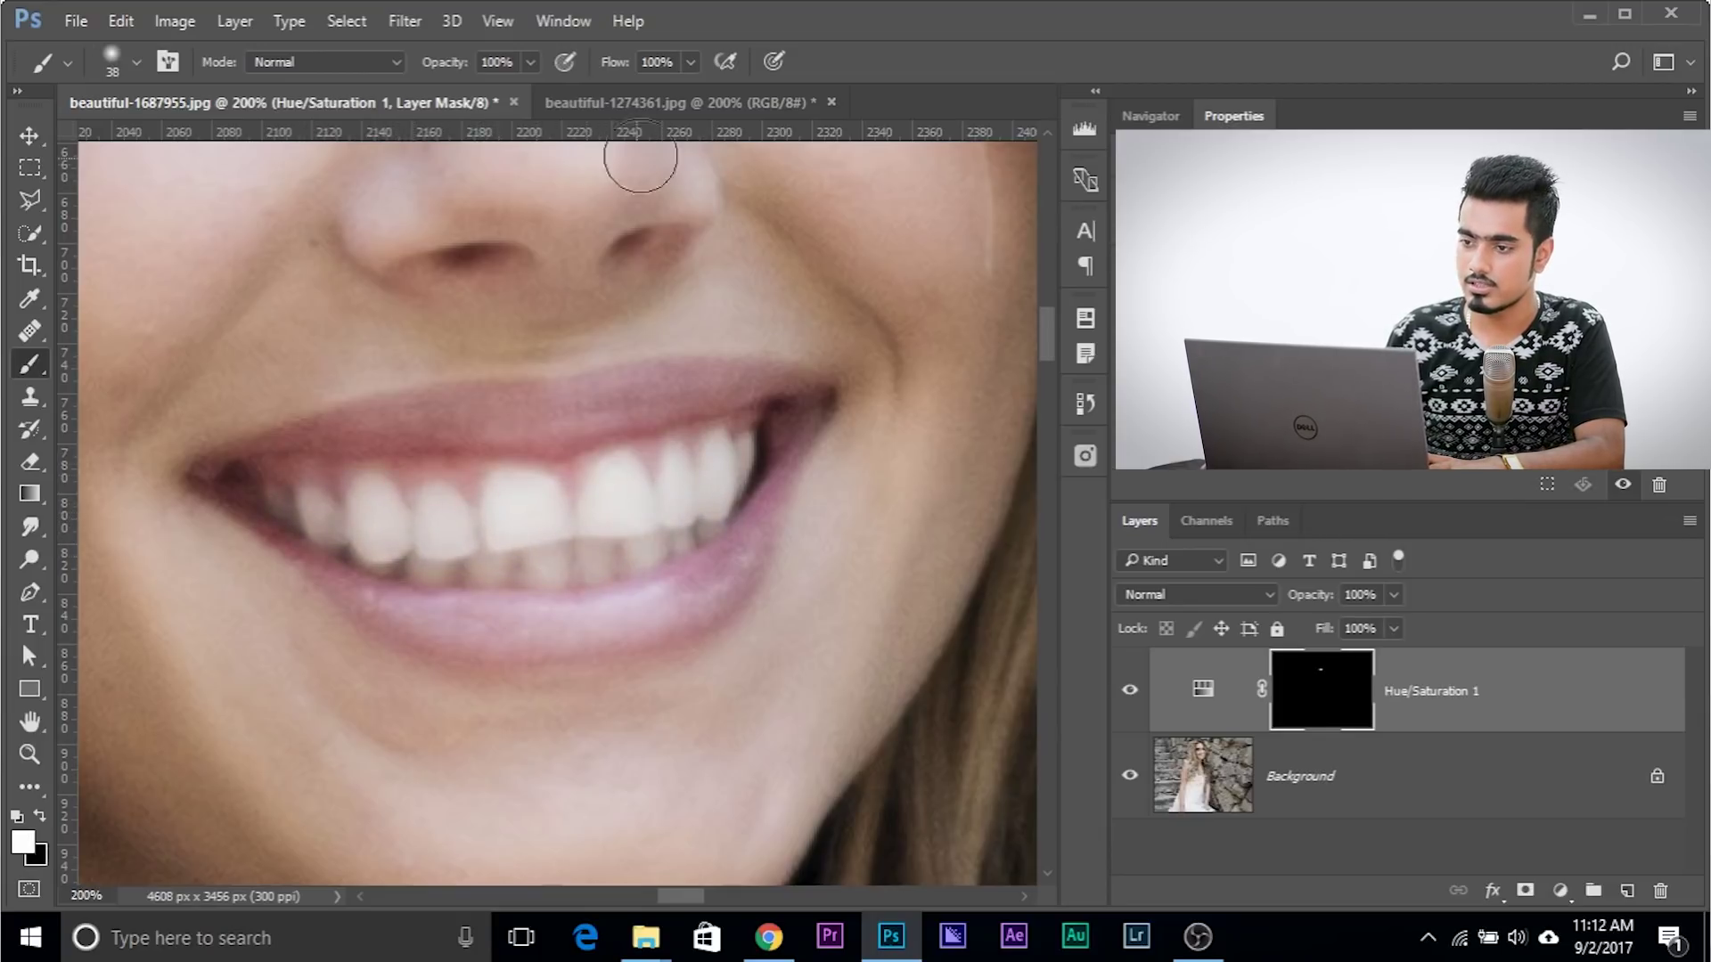
click(654, 99)
drag(508, 488, 546, 285)
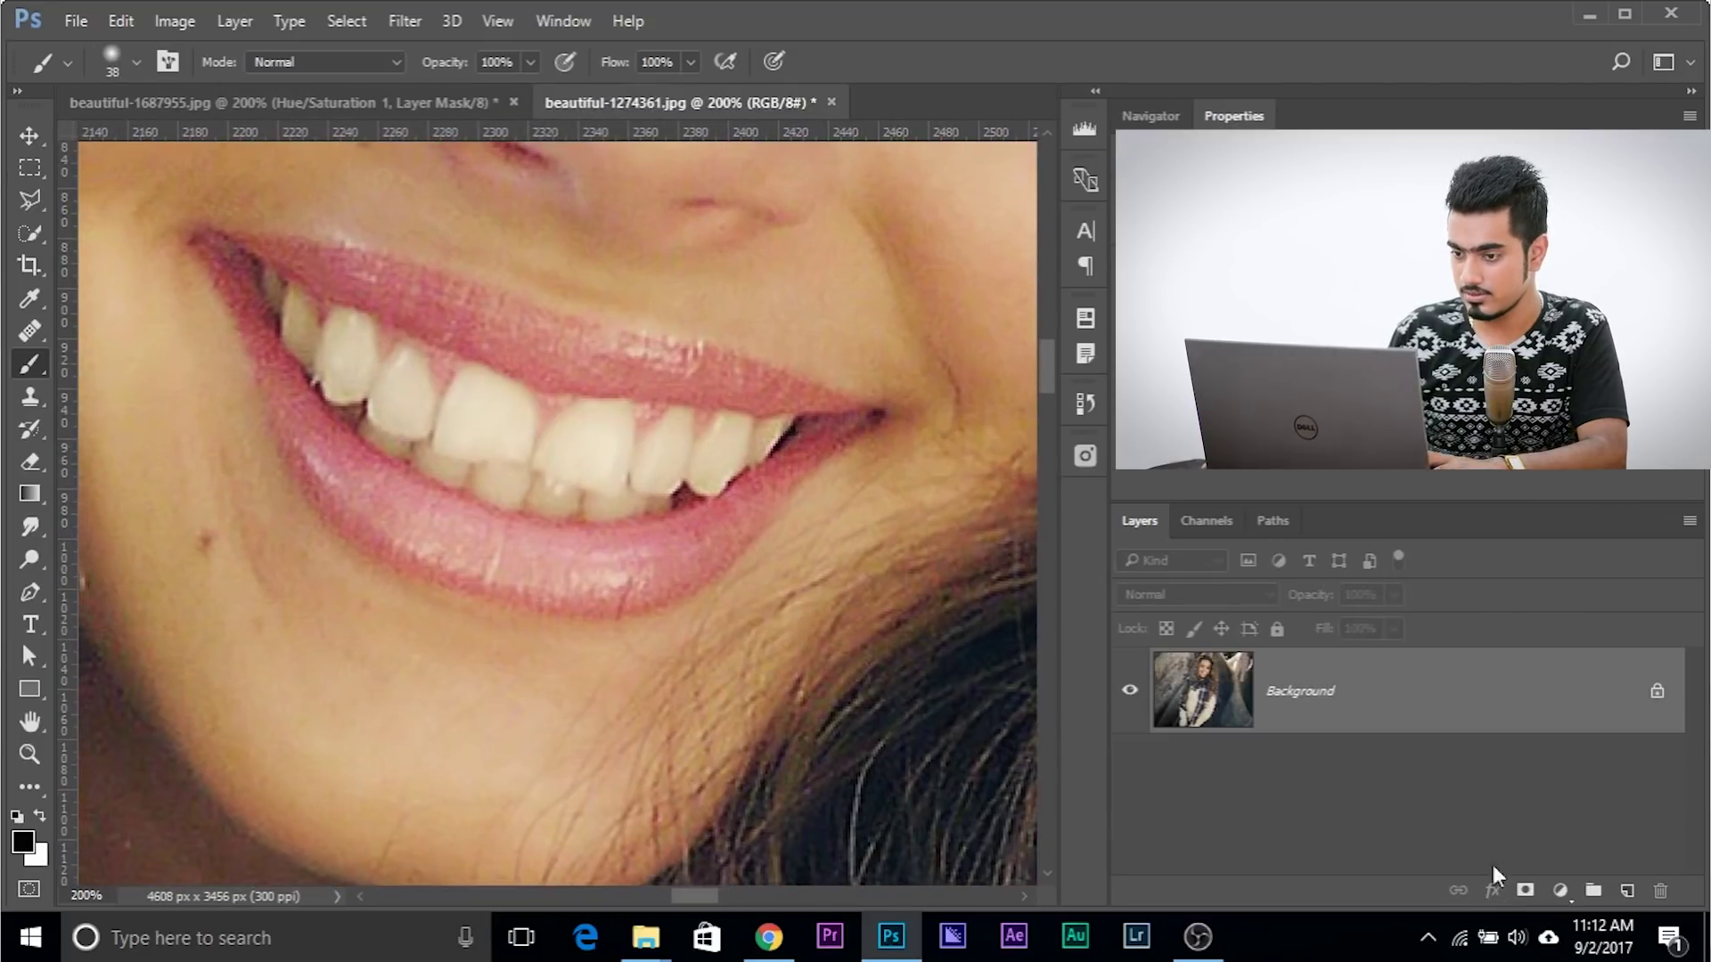
Add a Hue/Saturation layer to the second portrait and sample the teeth colour to target it.
click(1560, 892)
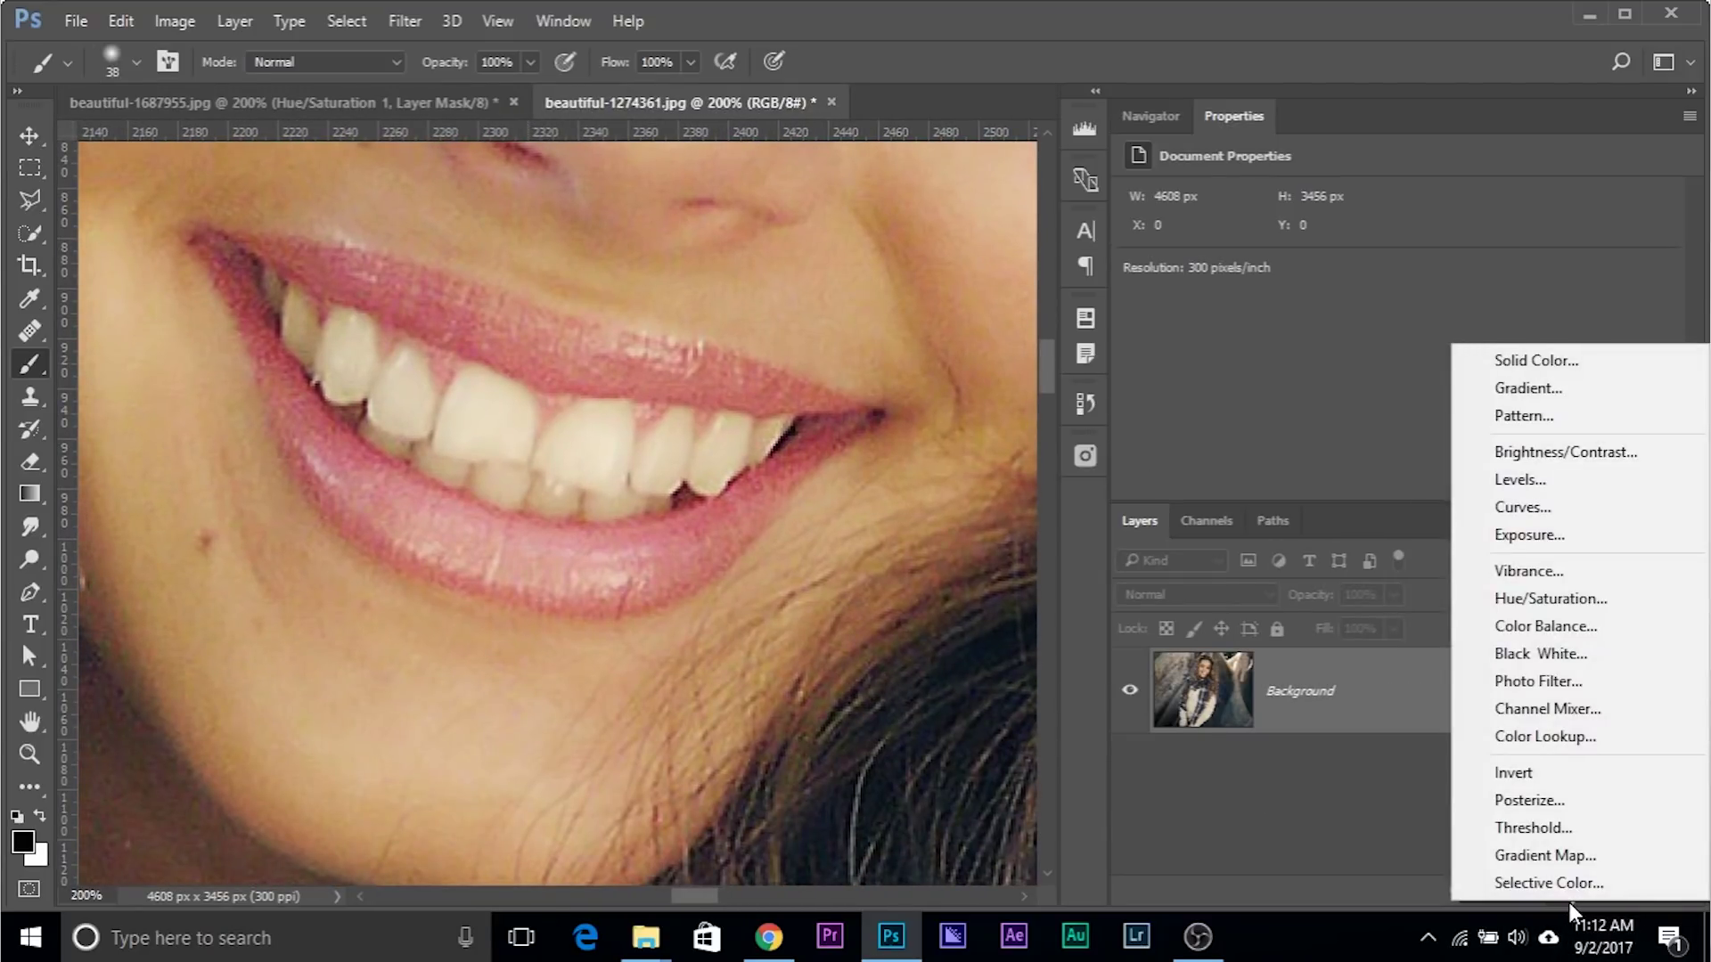
click(1526, 598)
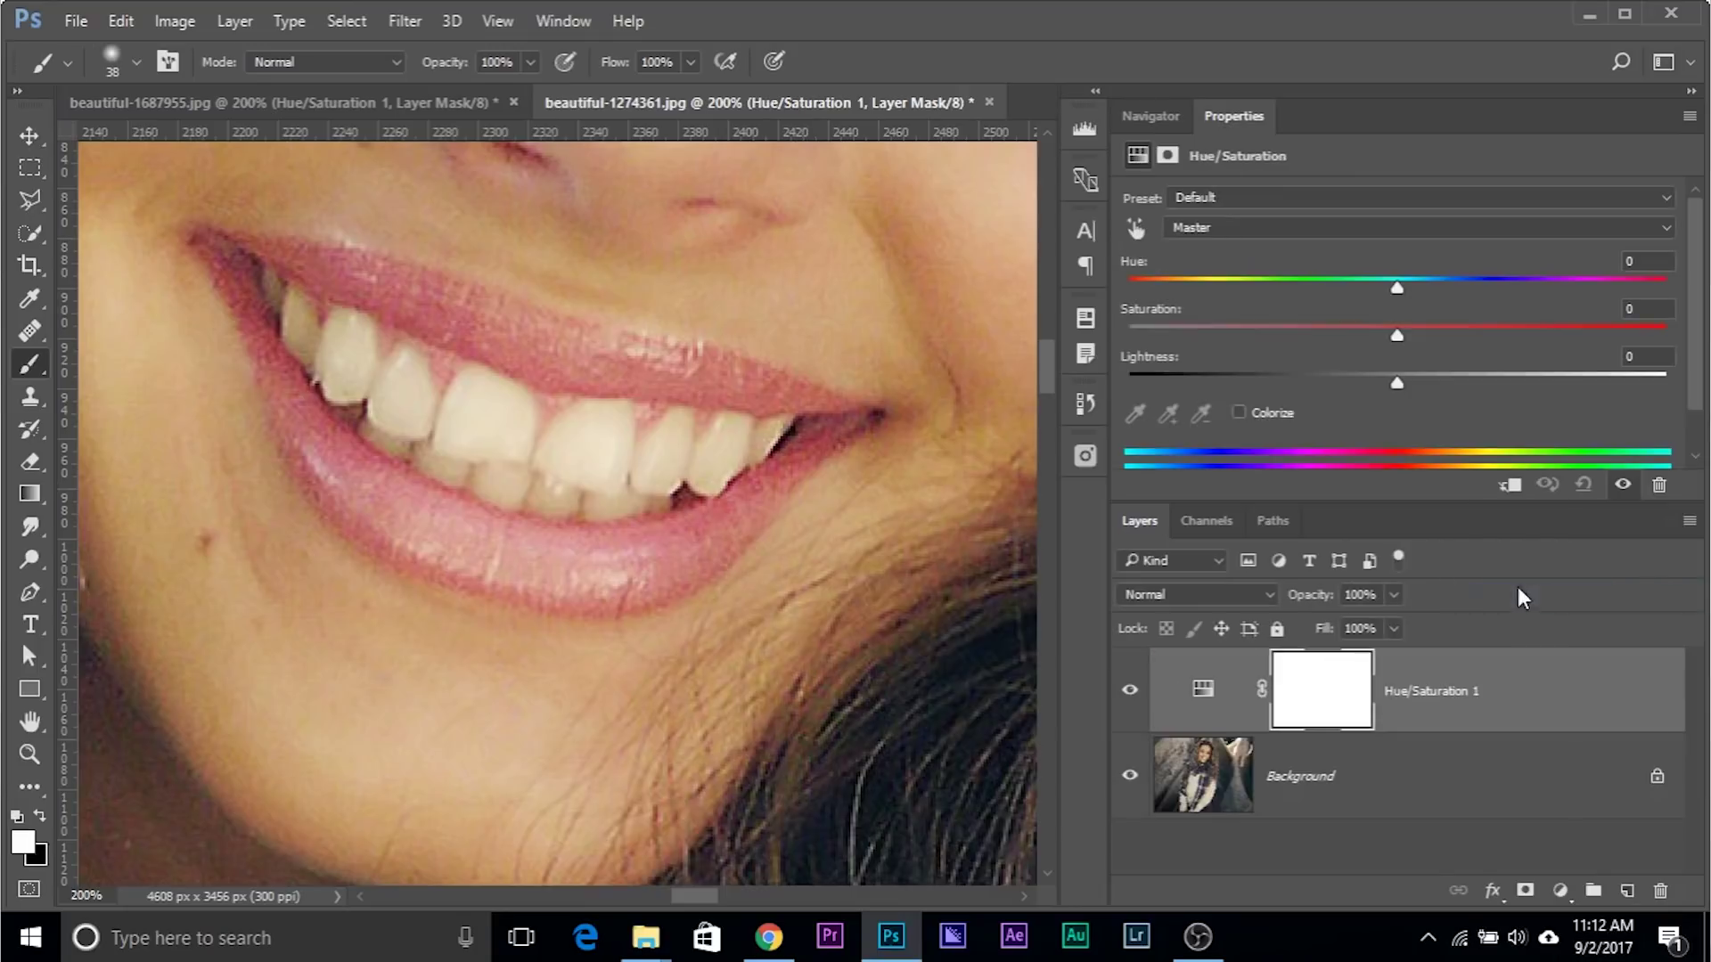
click(1137, 228)
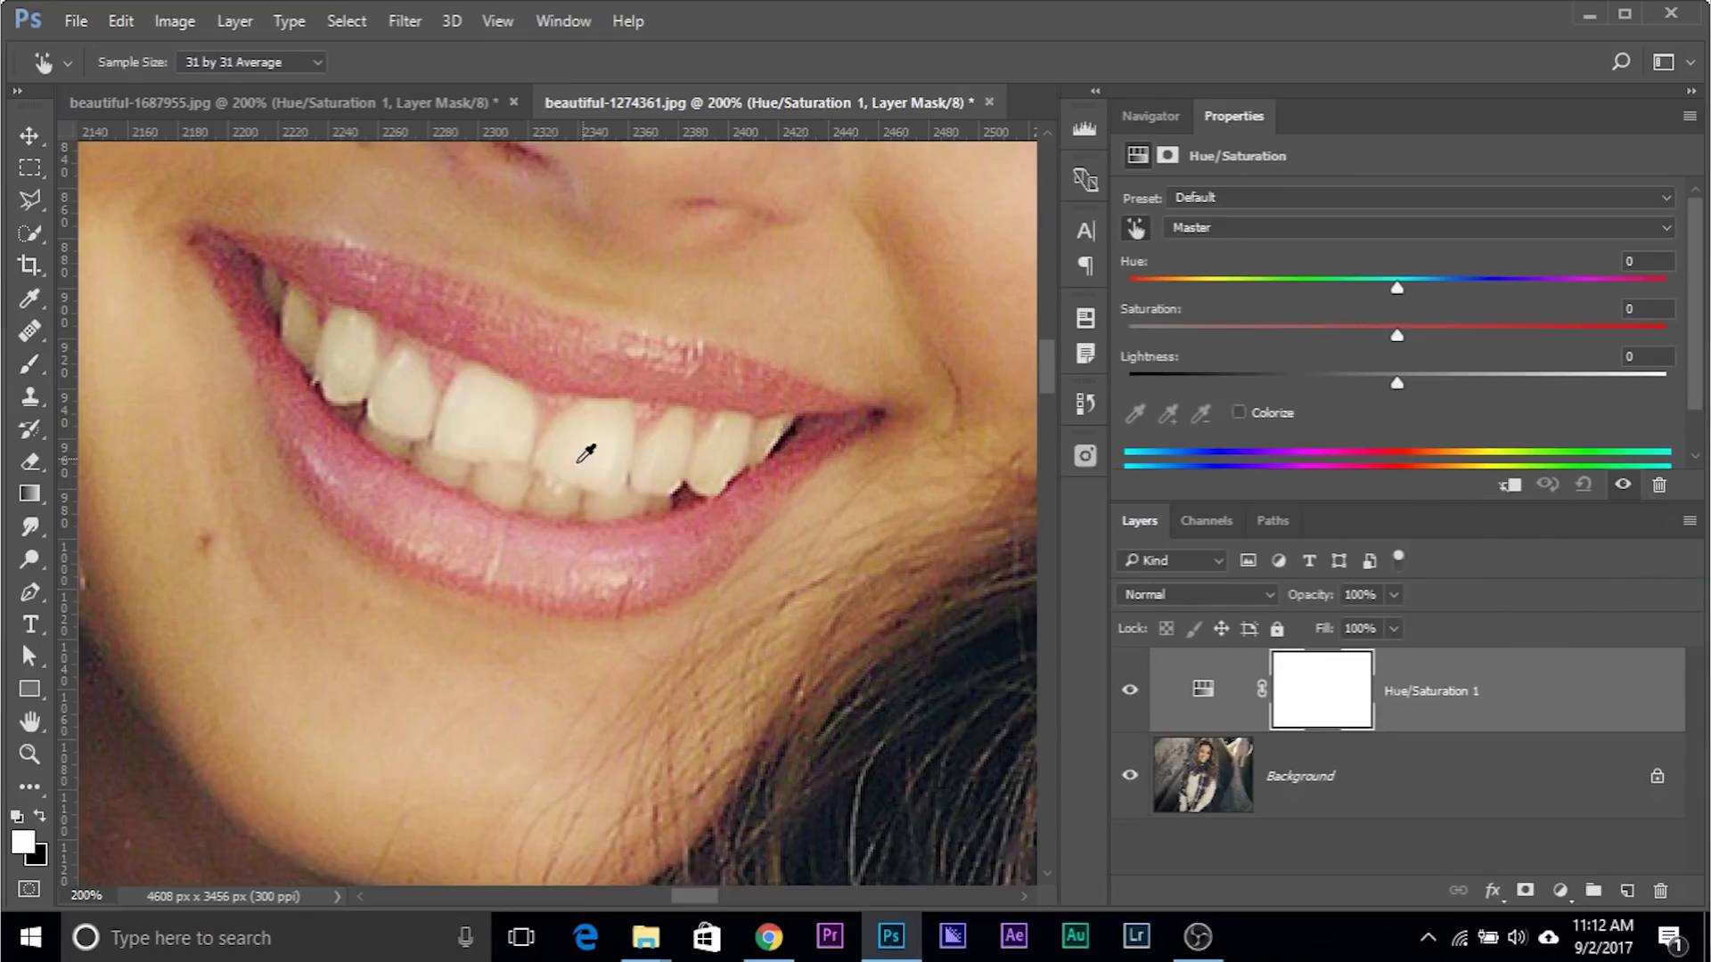
click(551, 496)
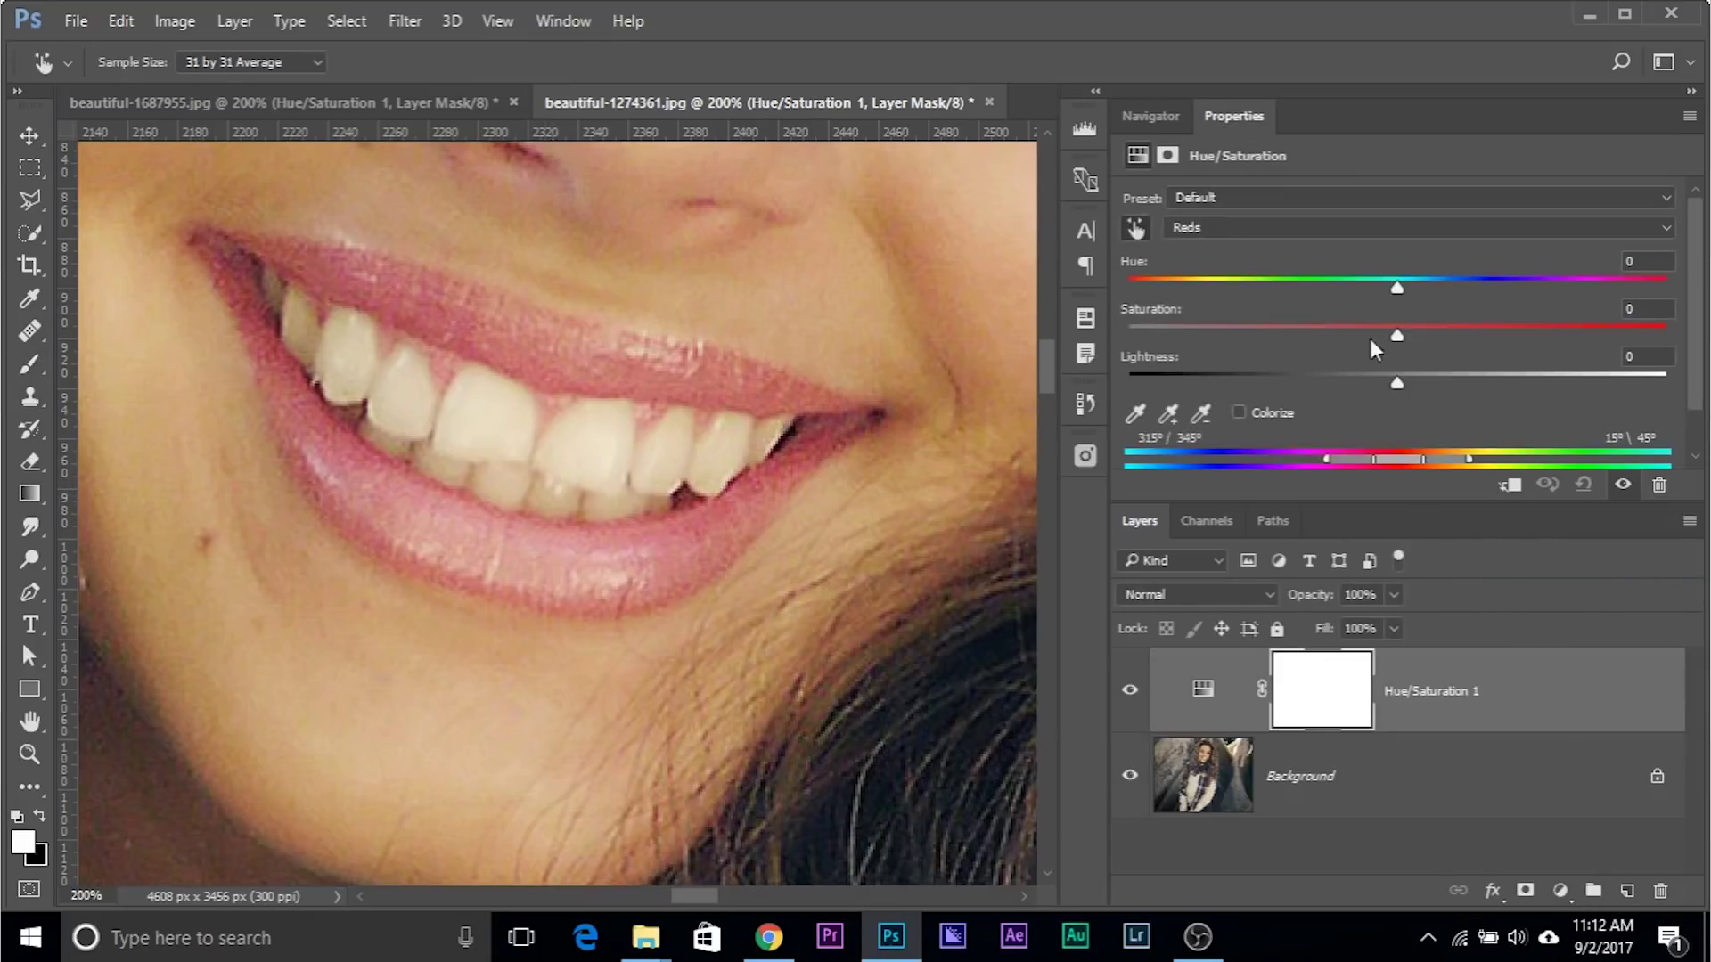
Set Hue -180 and high Saturation to isolate the teeth's range, then reset Hue to normal.
drag(1399, 289, 1126, 317)
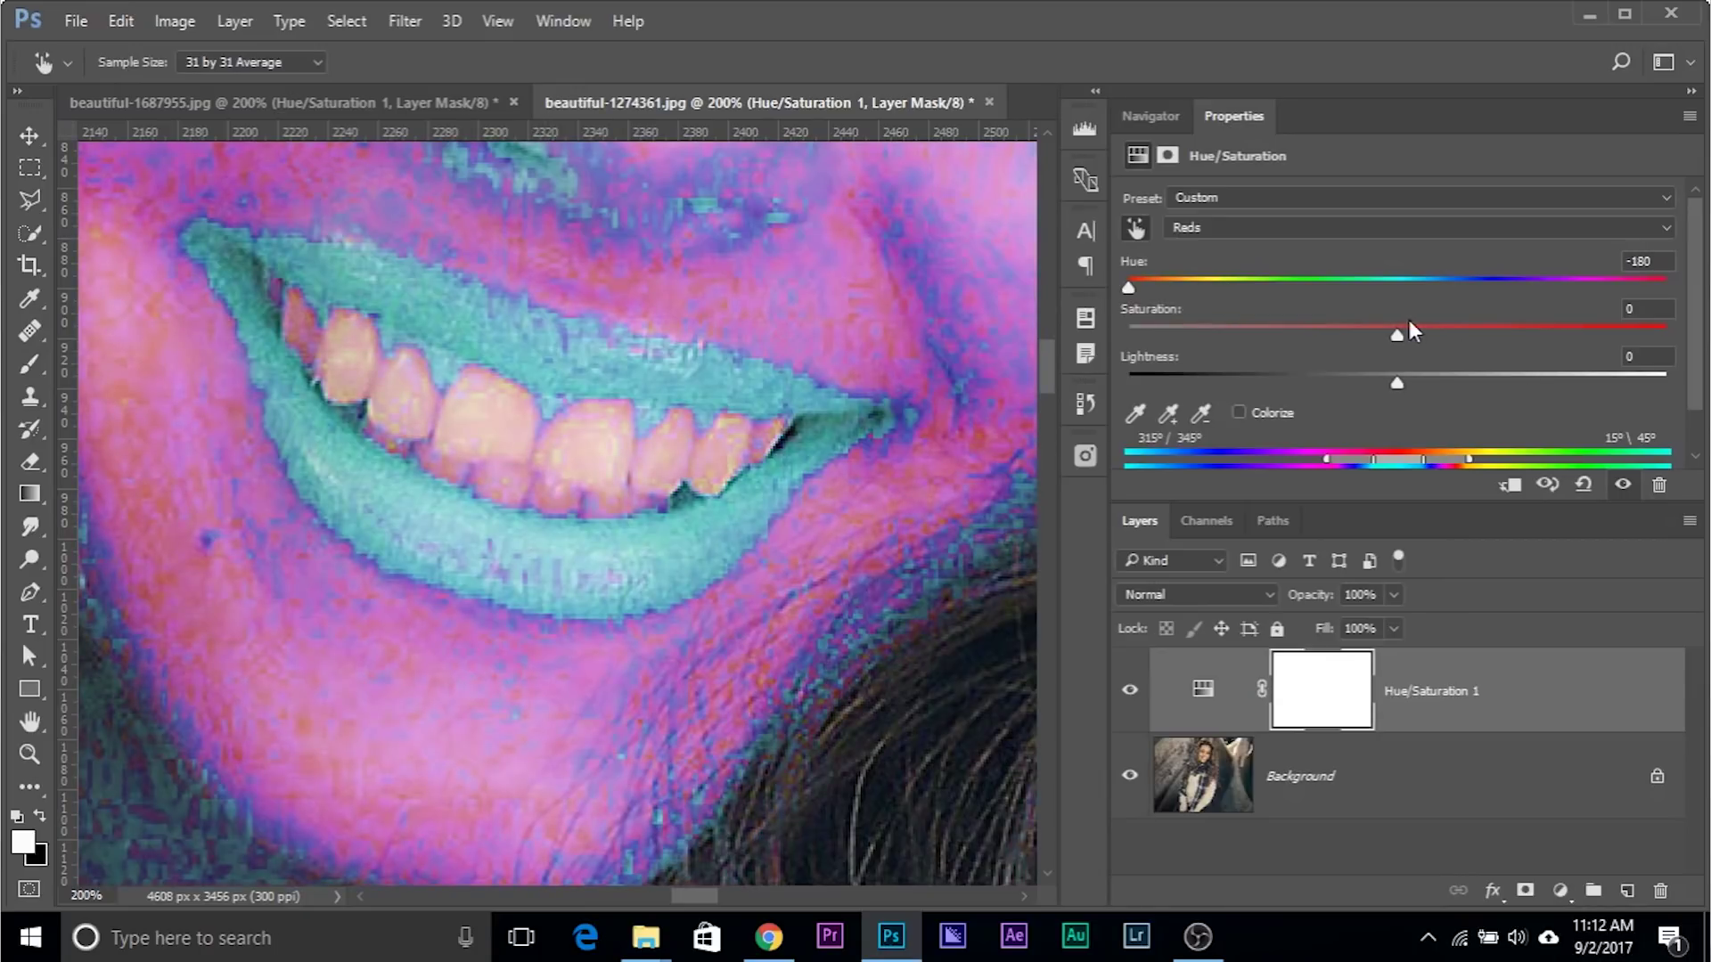
drag(1502, 333, 1582, 335)
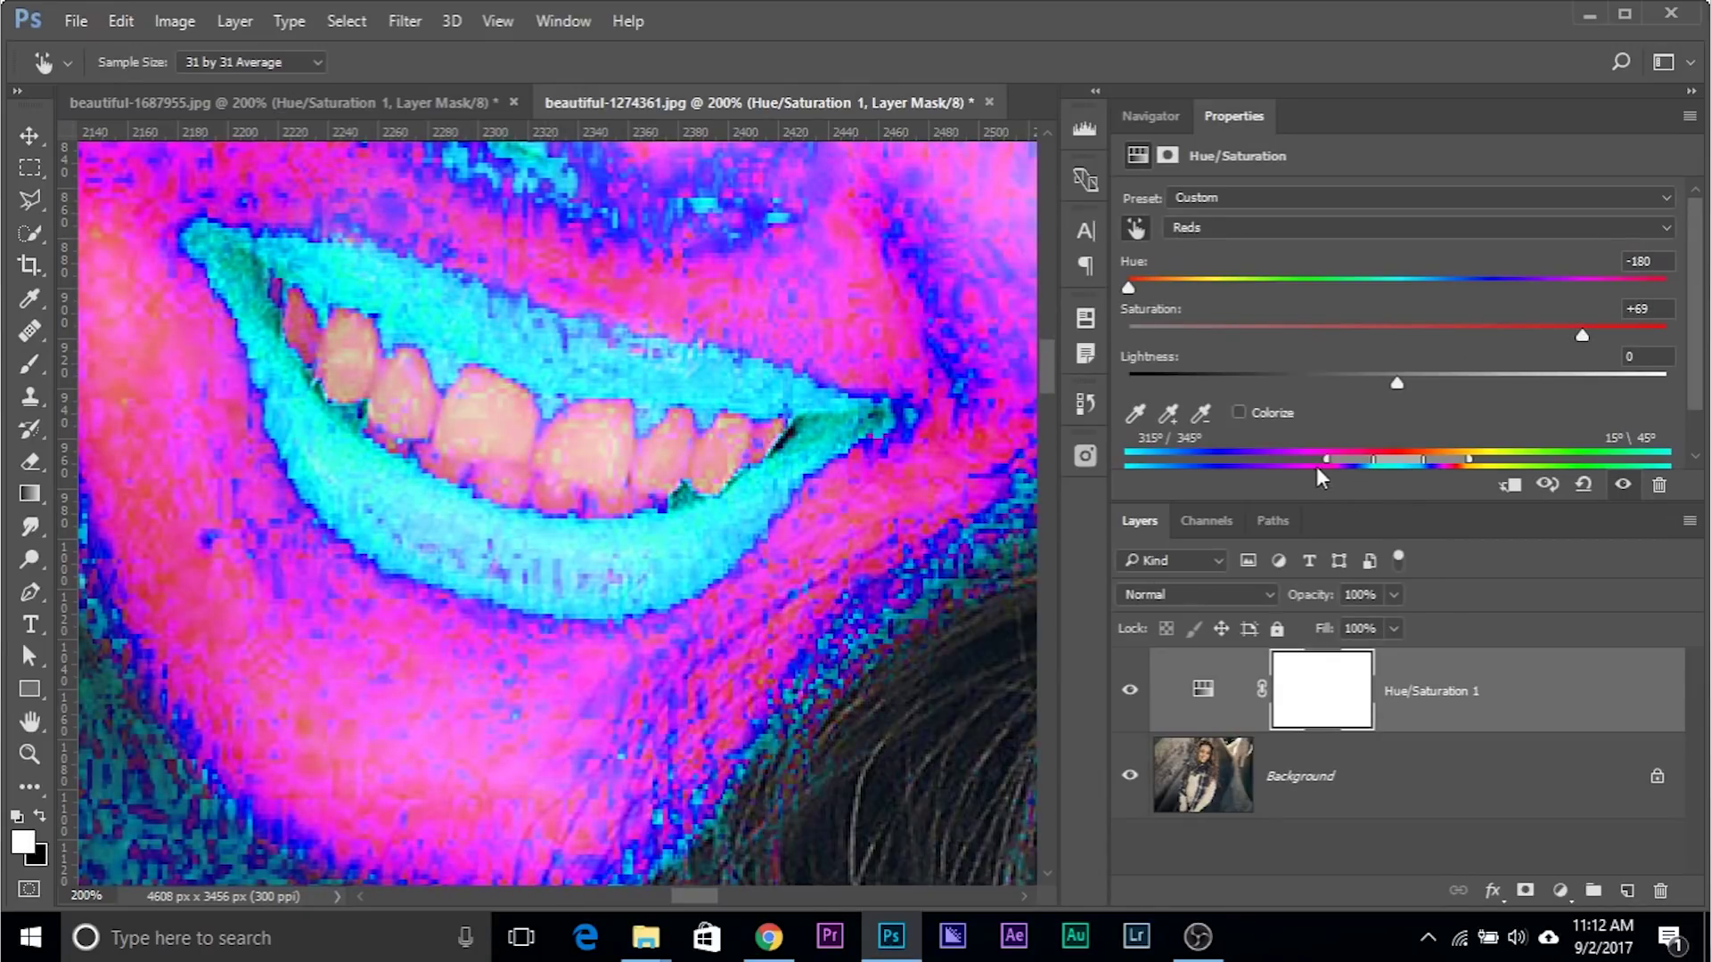
drag(1344, 457, 1440, 461)
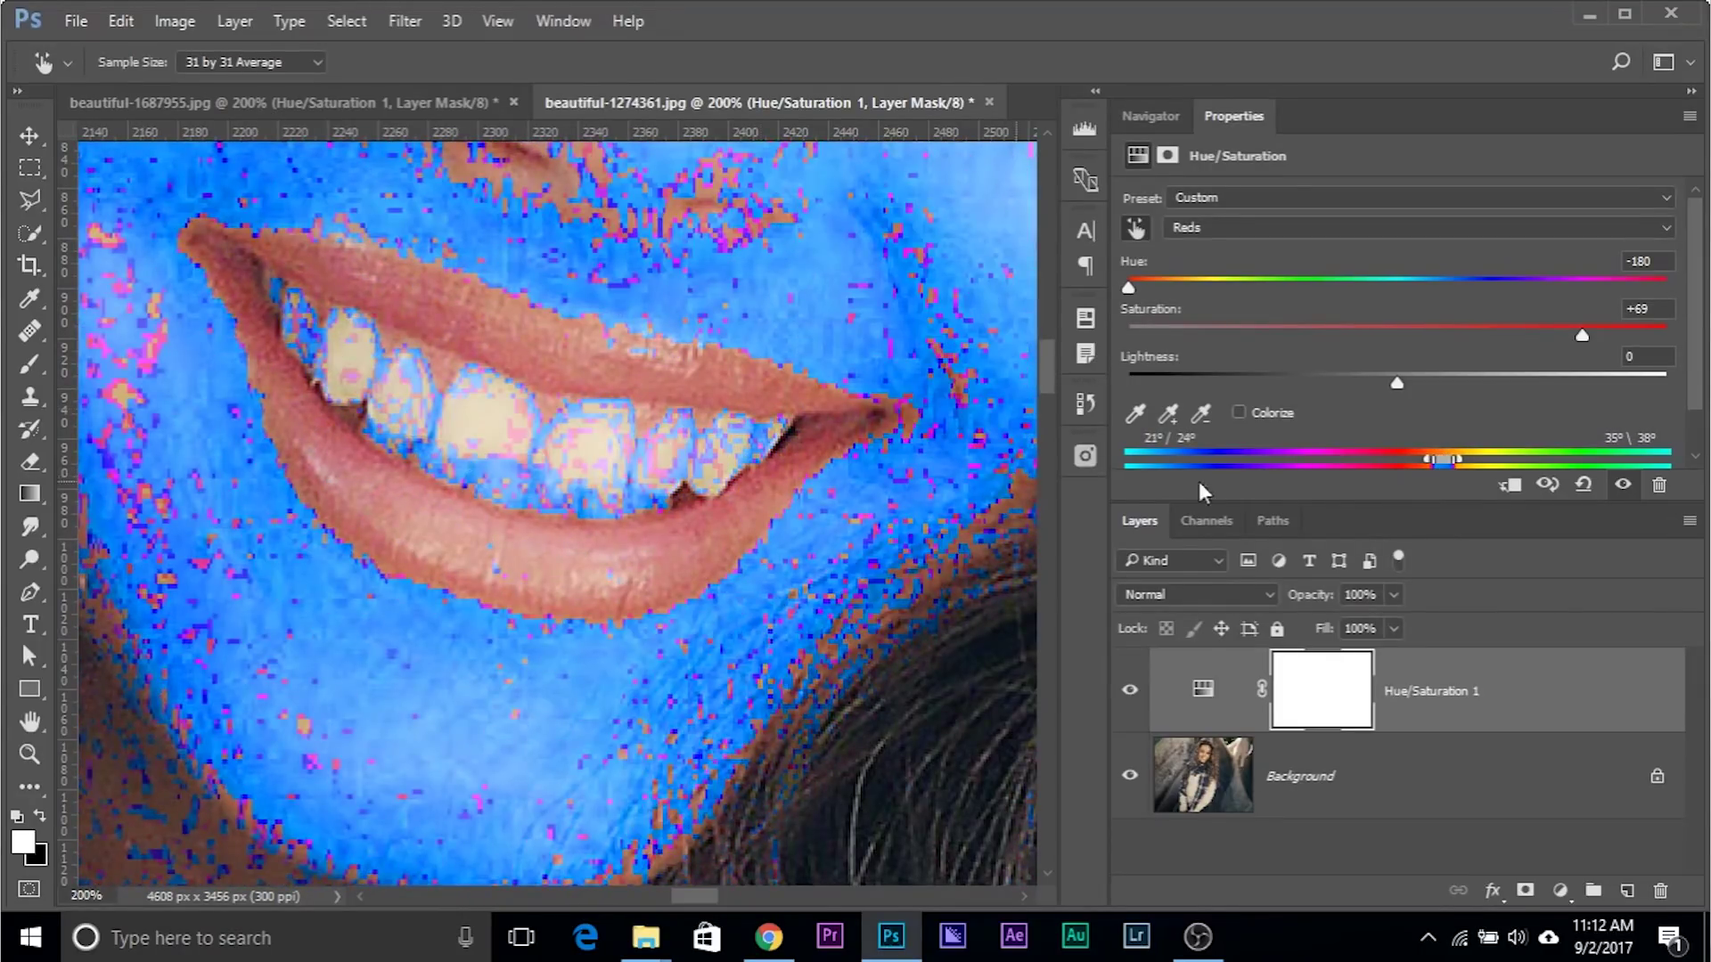
drag(1426, 460, 1469, 459)
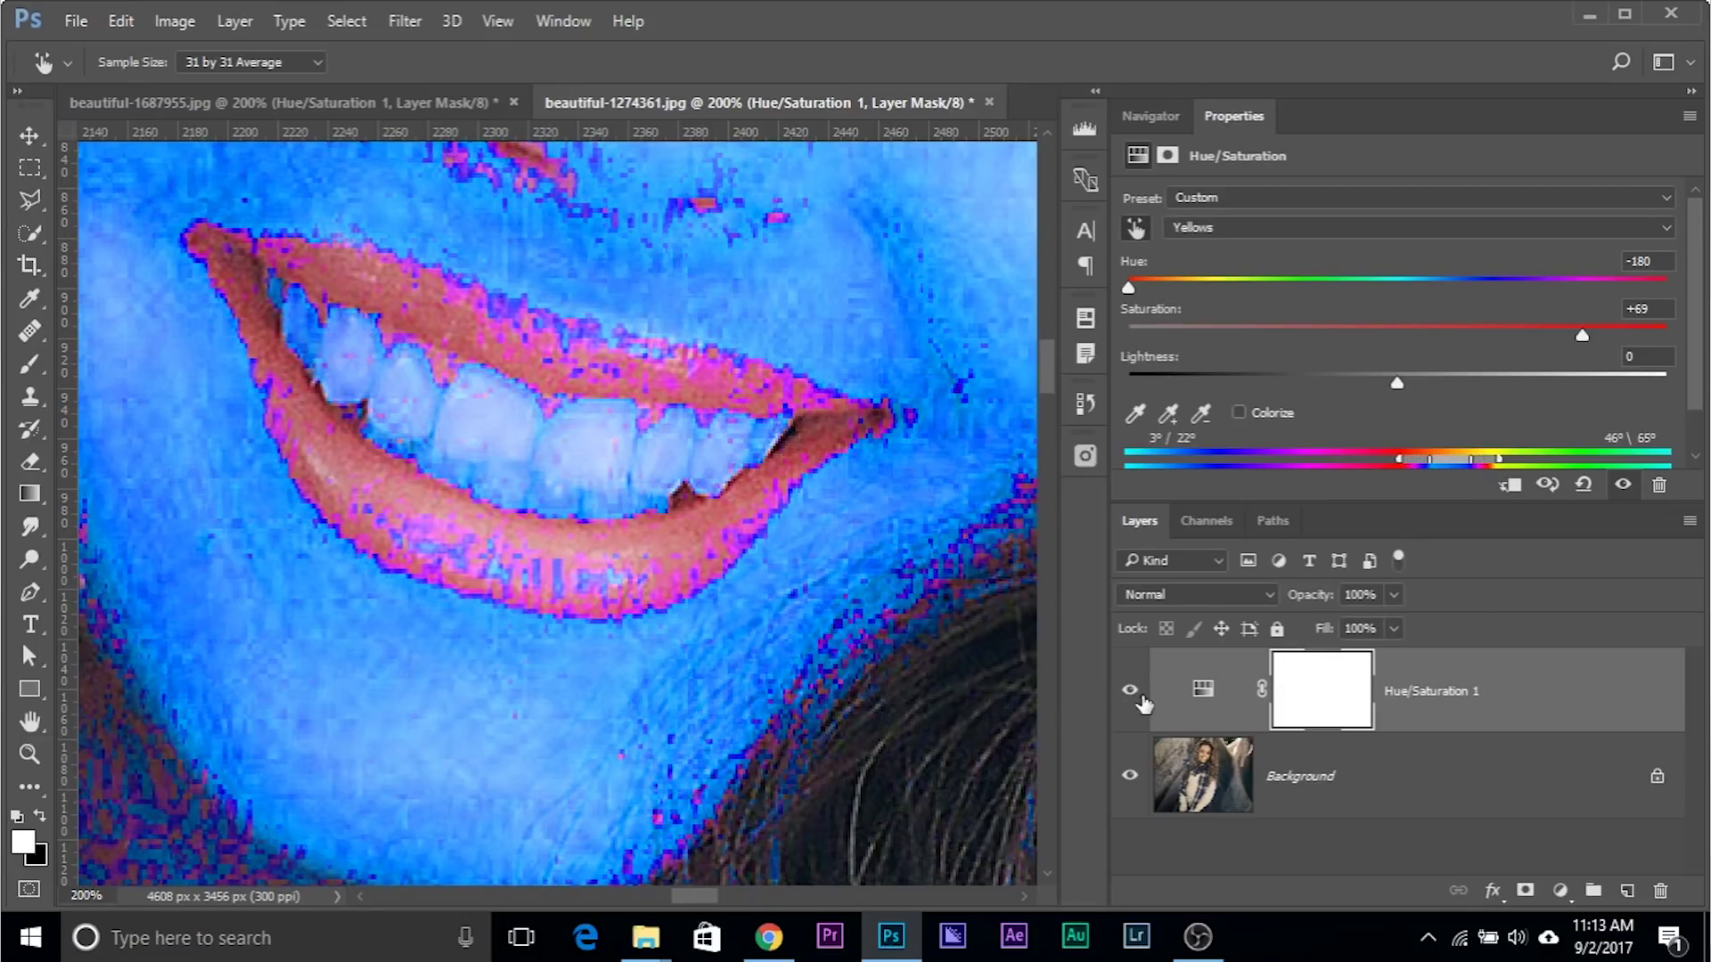
drag(1392, 286, 1337, 332)
Set the Yellows to Saturation -13 and Lightness +19.
drag(1396, 383, 1482, 381)
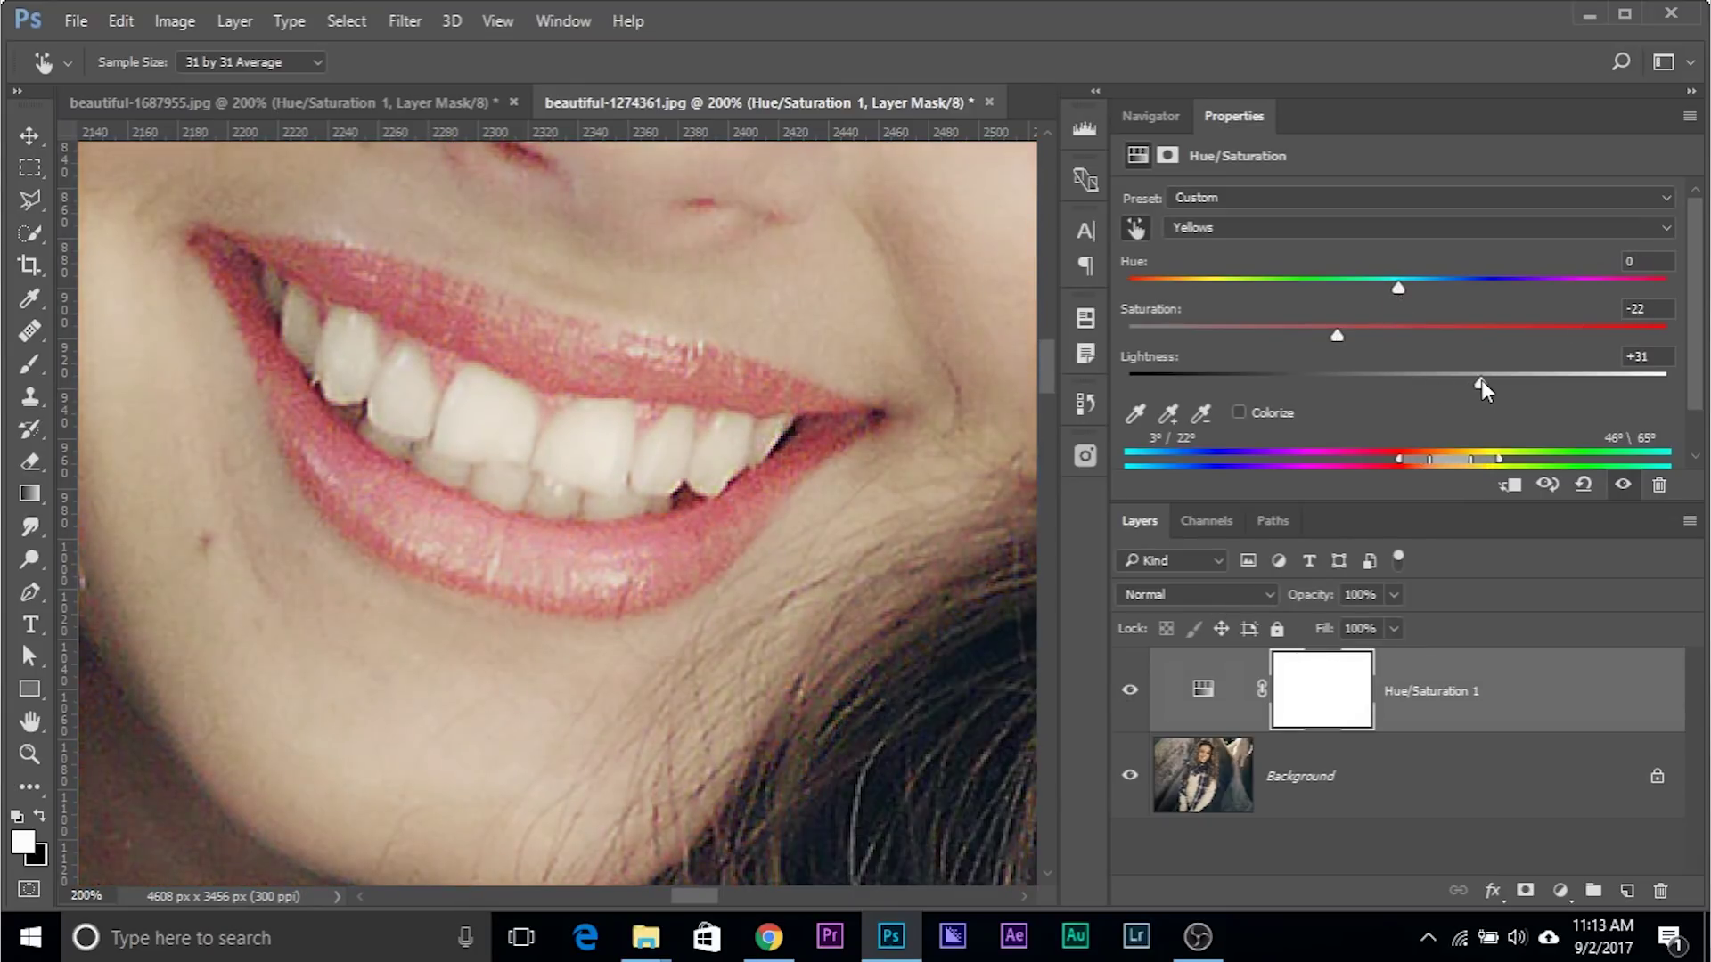
drag(1337, 332, 1364, 335)
drag(1479, 383, 1445, 382)
key(ctrl+minus)
key(ctrl+minus)
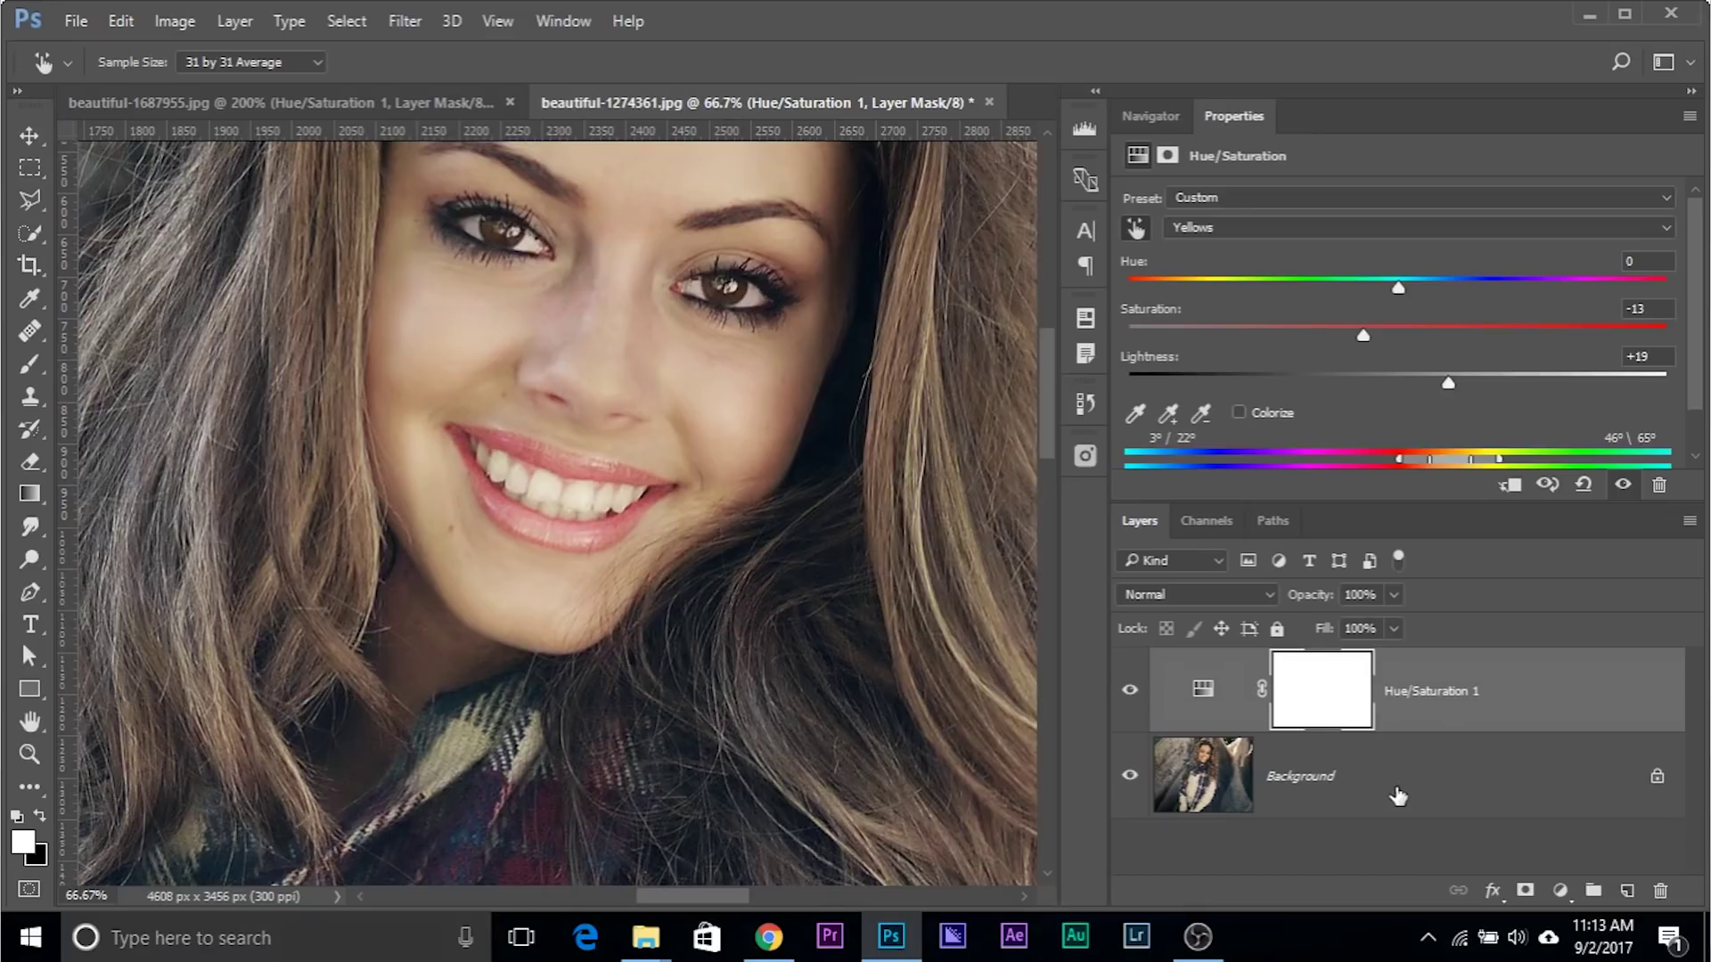
Invert the mask to black and paint white over the second portrait's teeth with a larger brush.
key(ctrl+i)
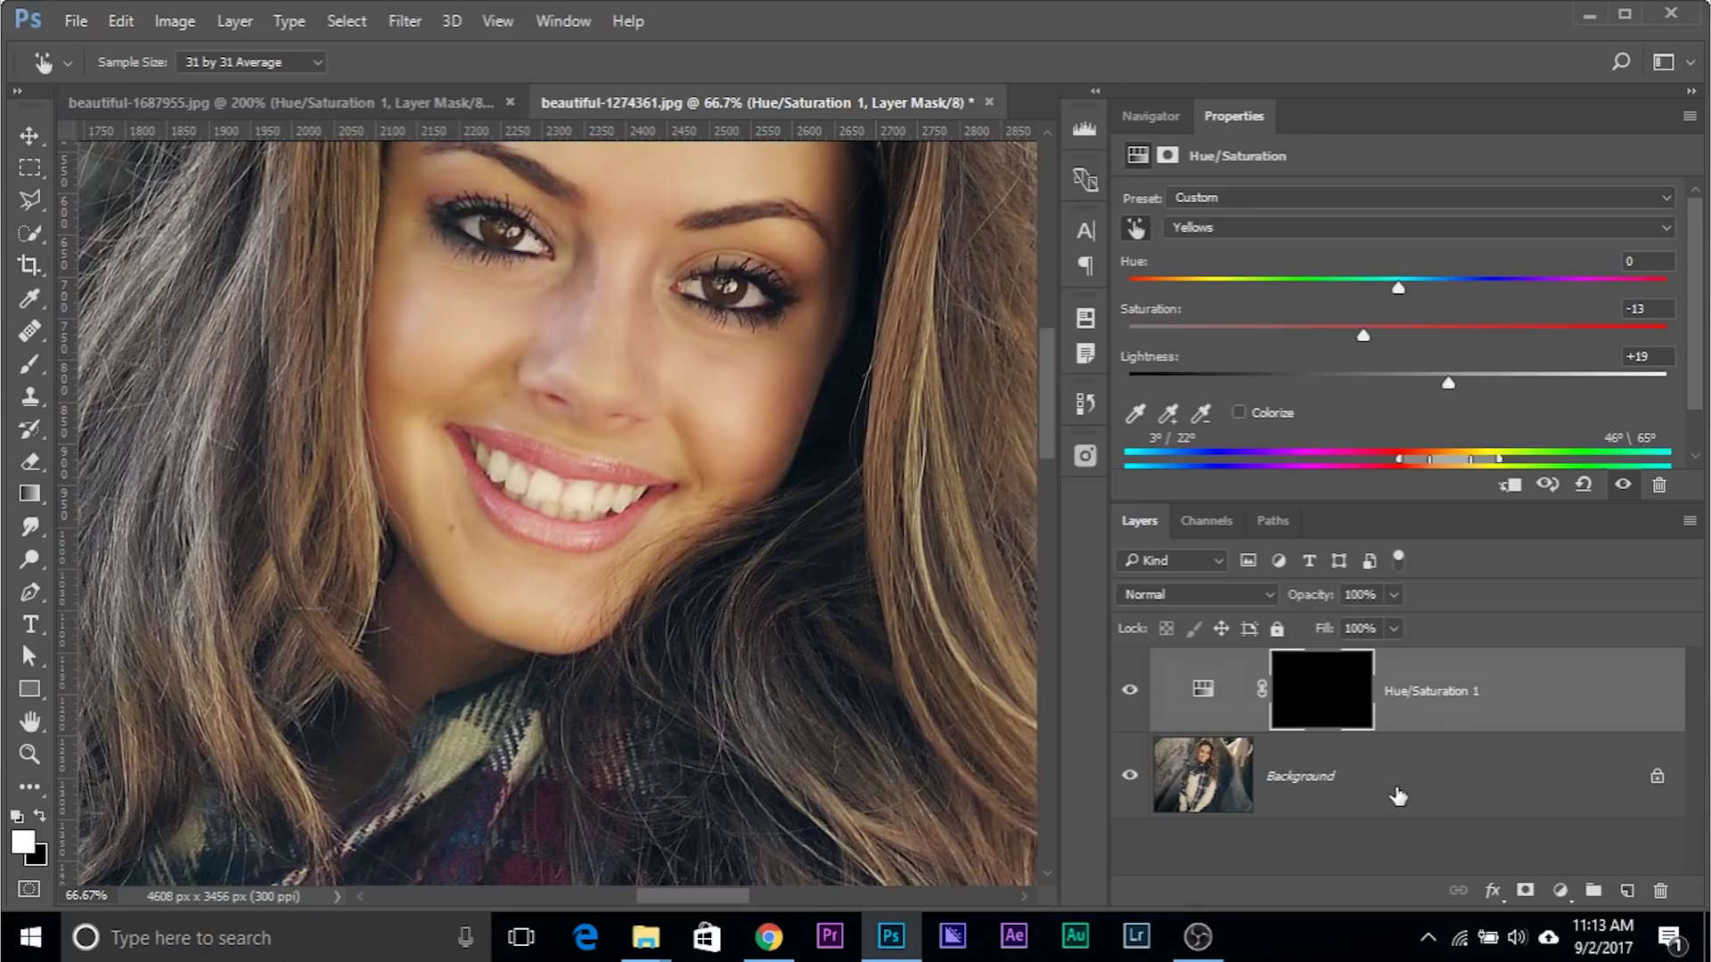
click(30, 363)
key(bracketright)
key(bracketright)
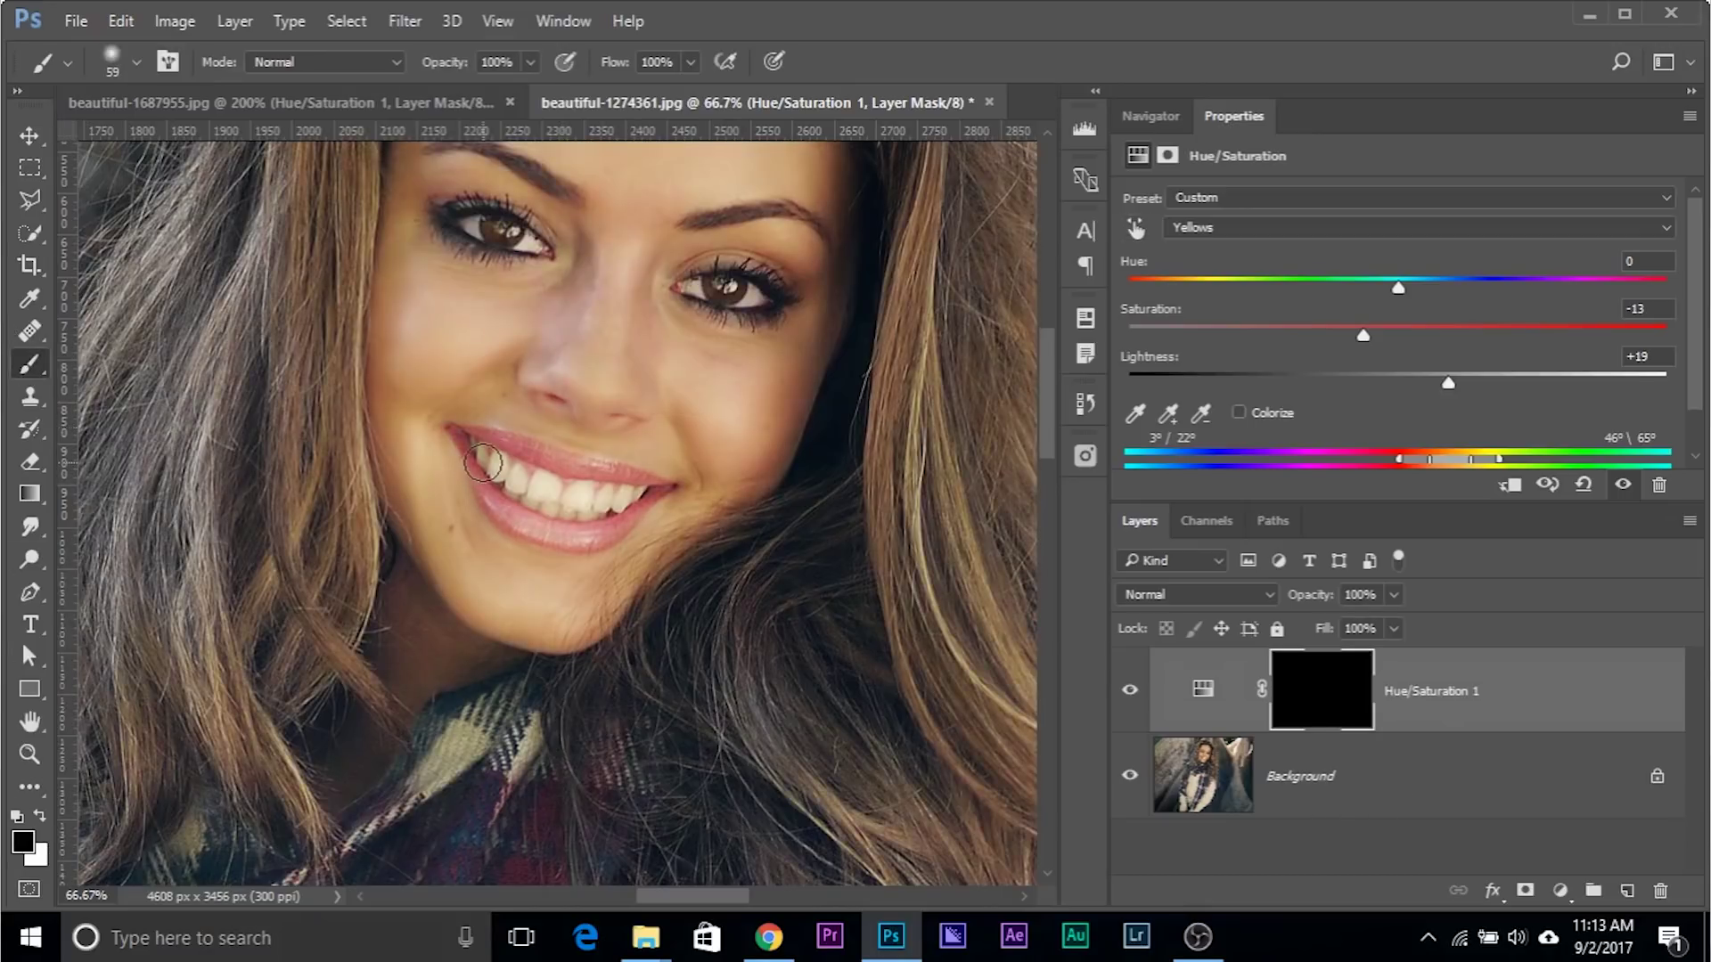
mouse_move(484, 462)
mouse_down()
mouse_move(525, 491)
mouse_move(504, 486)
mouse_move(578, 506)
mouse_move(535, 499)
mouse_move(672, 489)
mouse_up()
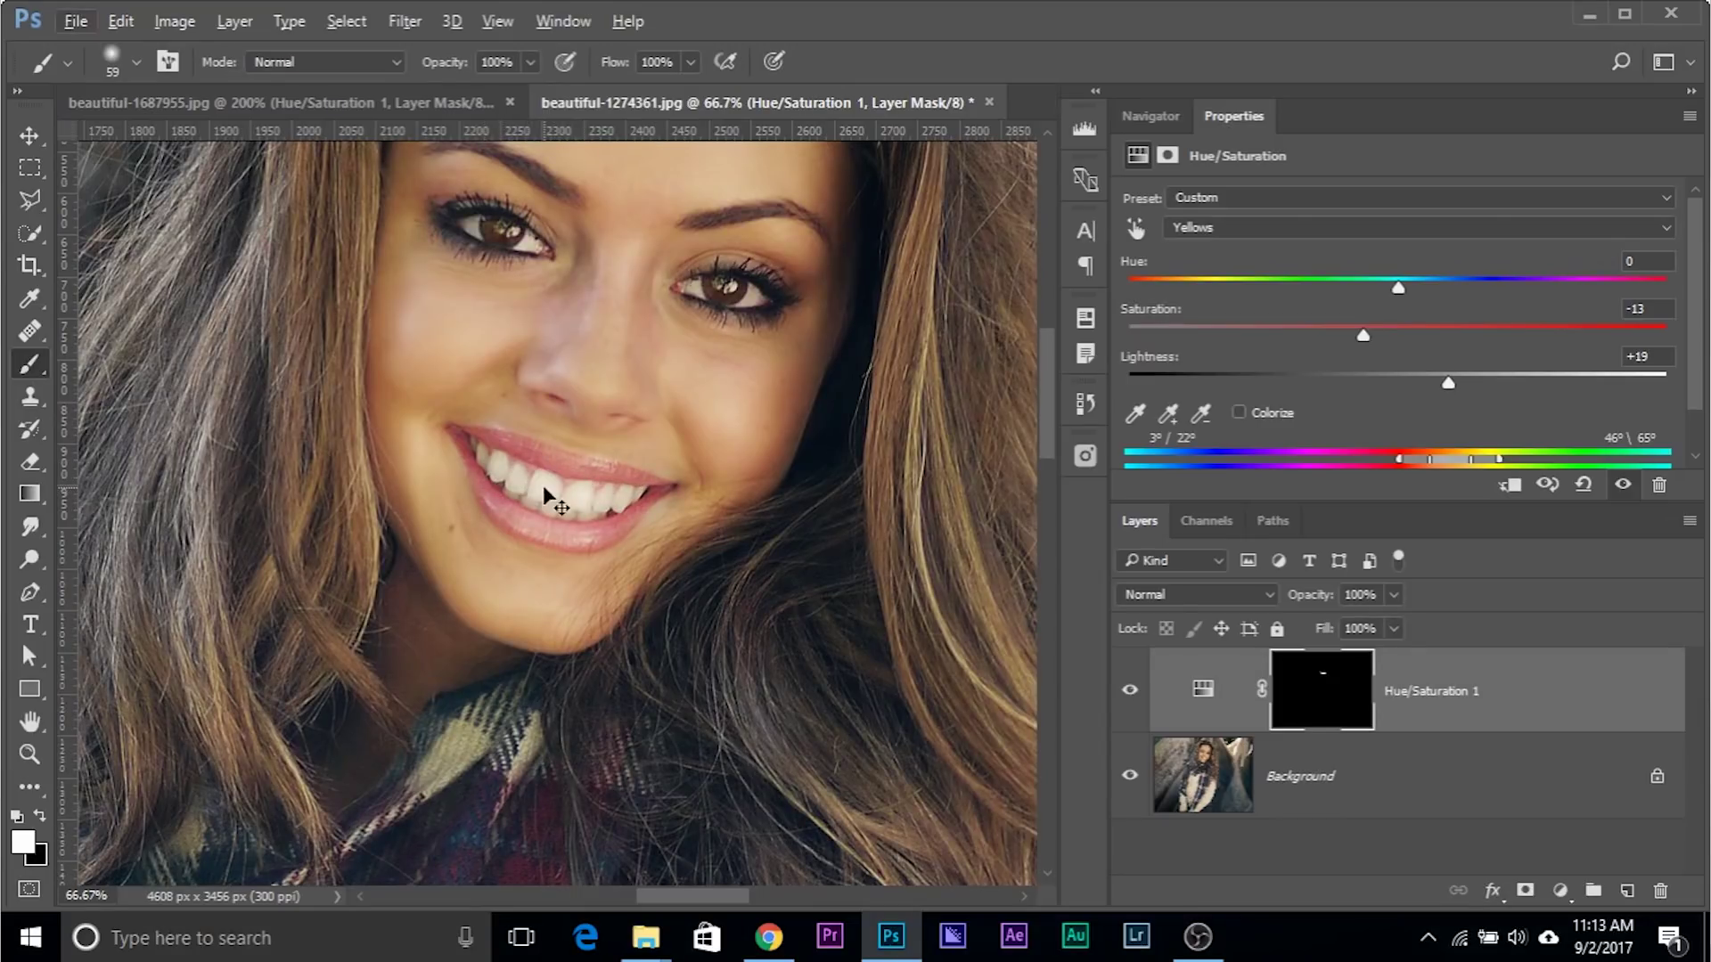
Zoom in on the teeth and compare them with the whitening hidden and shown.
key(ctrl+plus)
key(ctrl+plus)
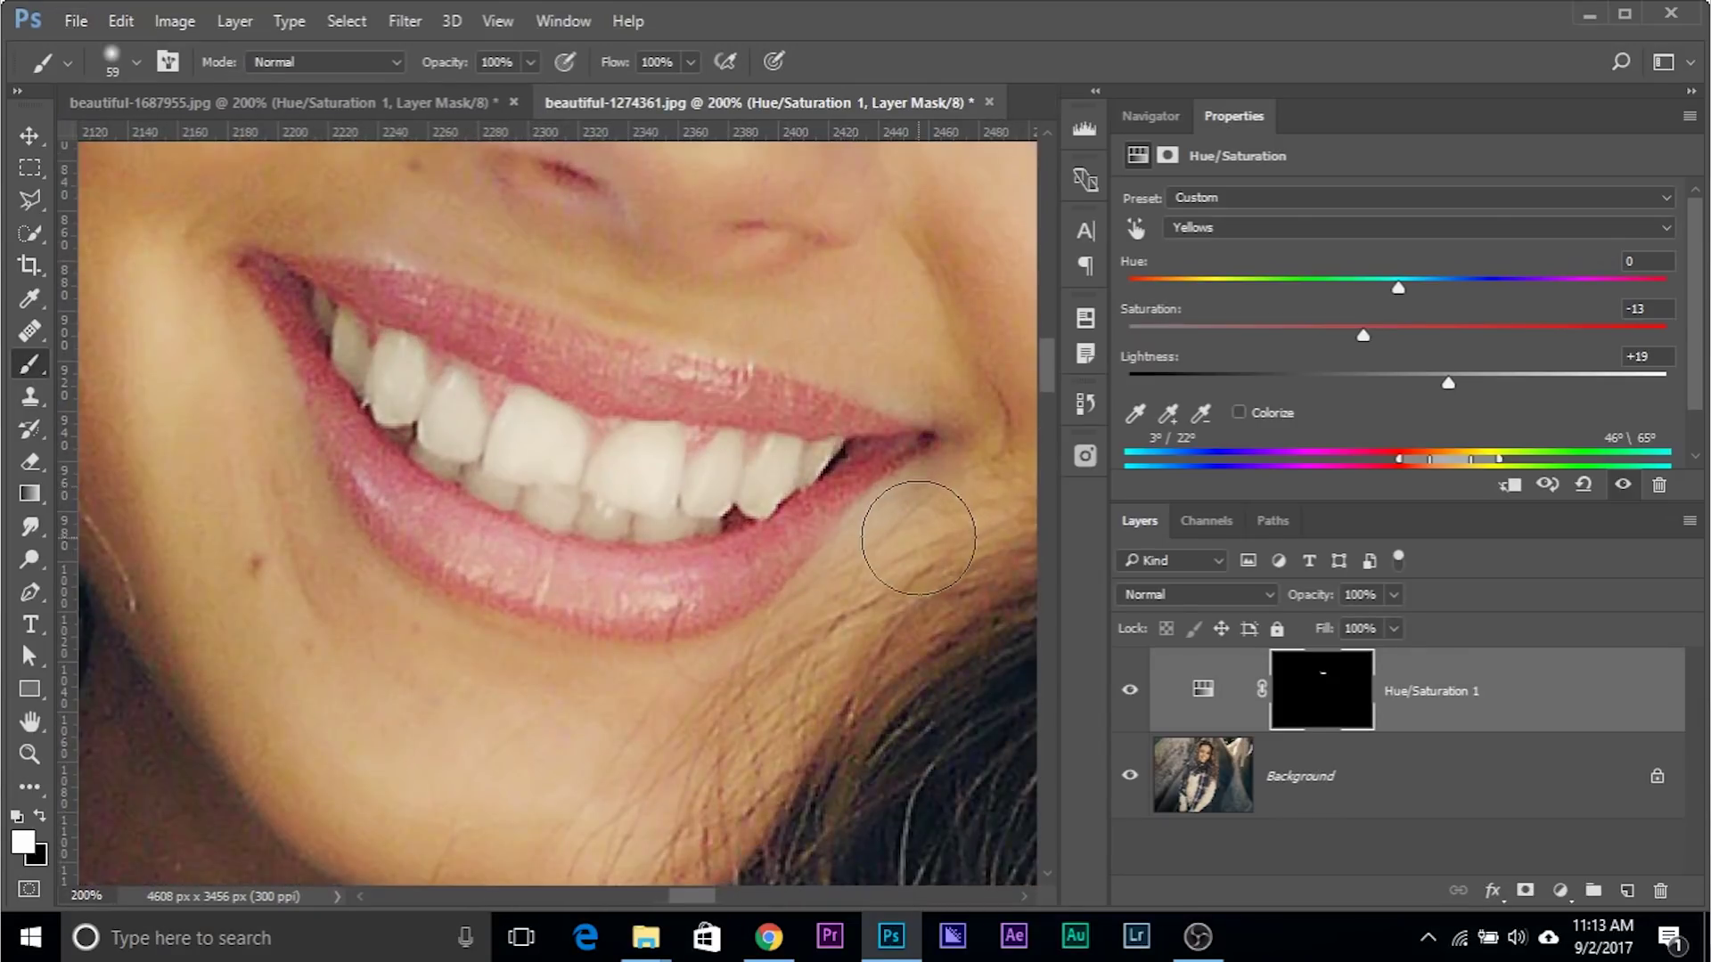
key(x)
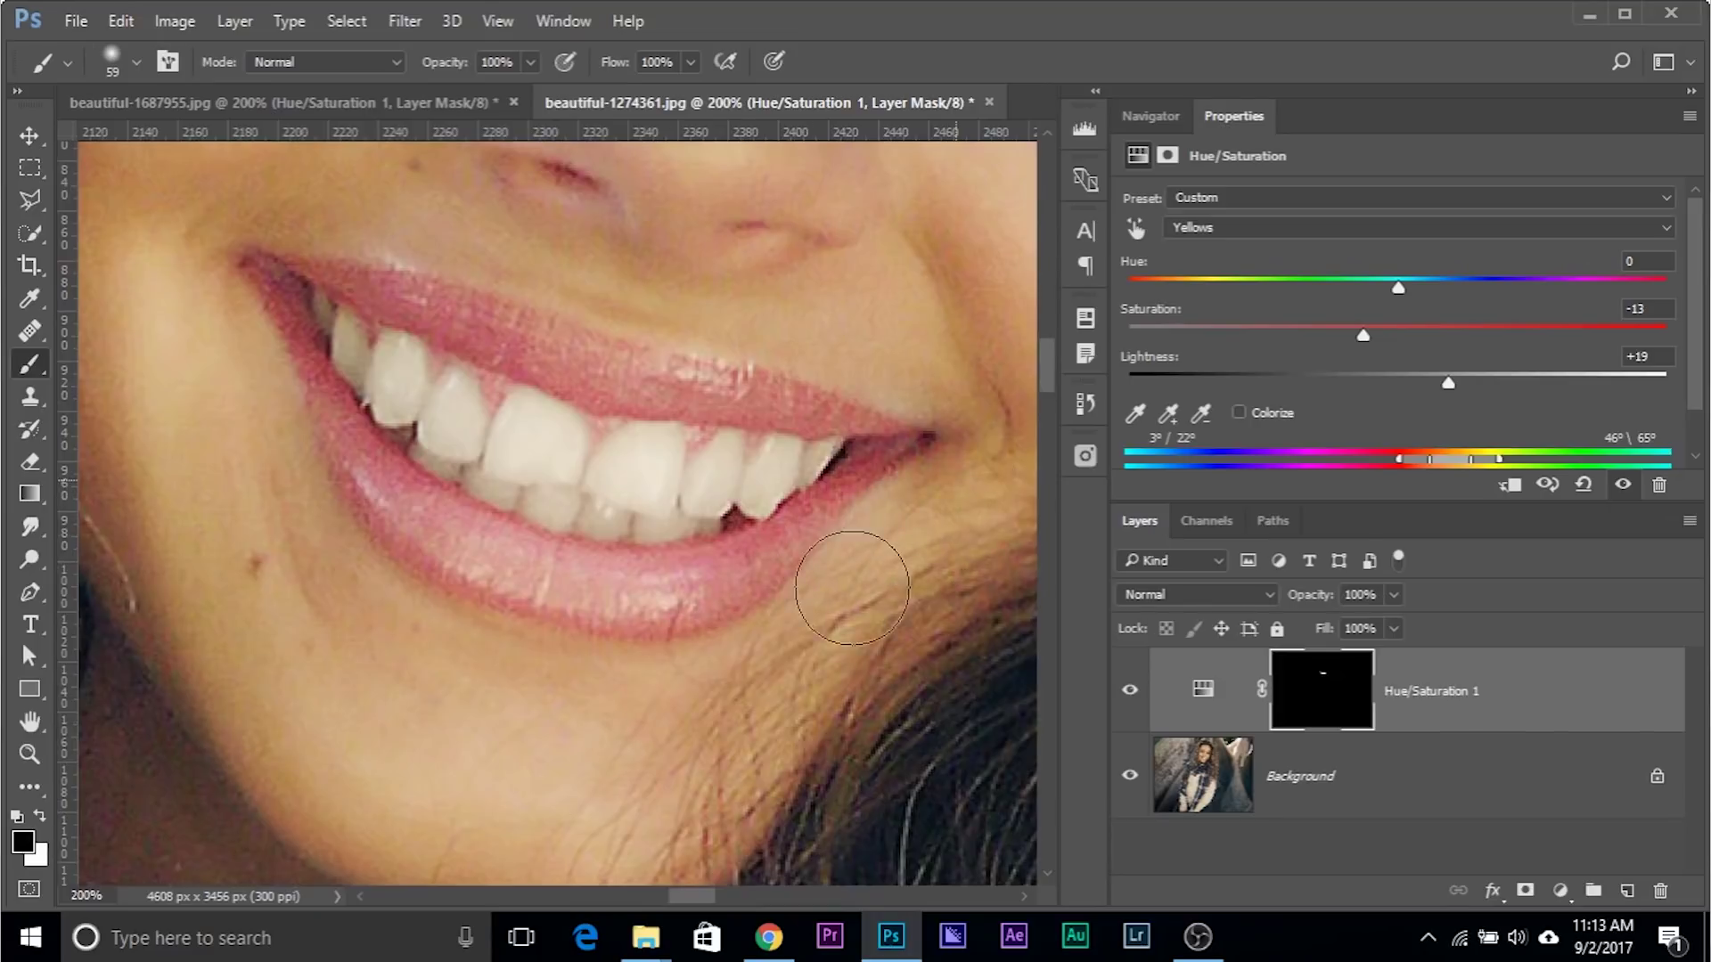
click(1130, 691)
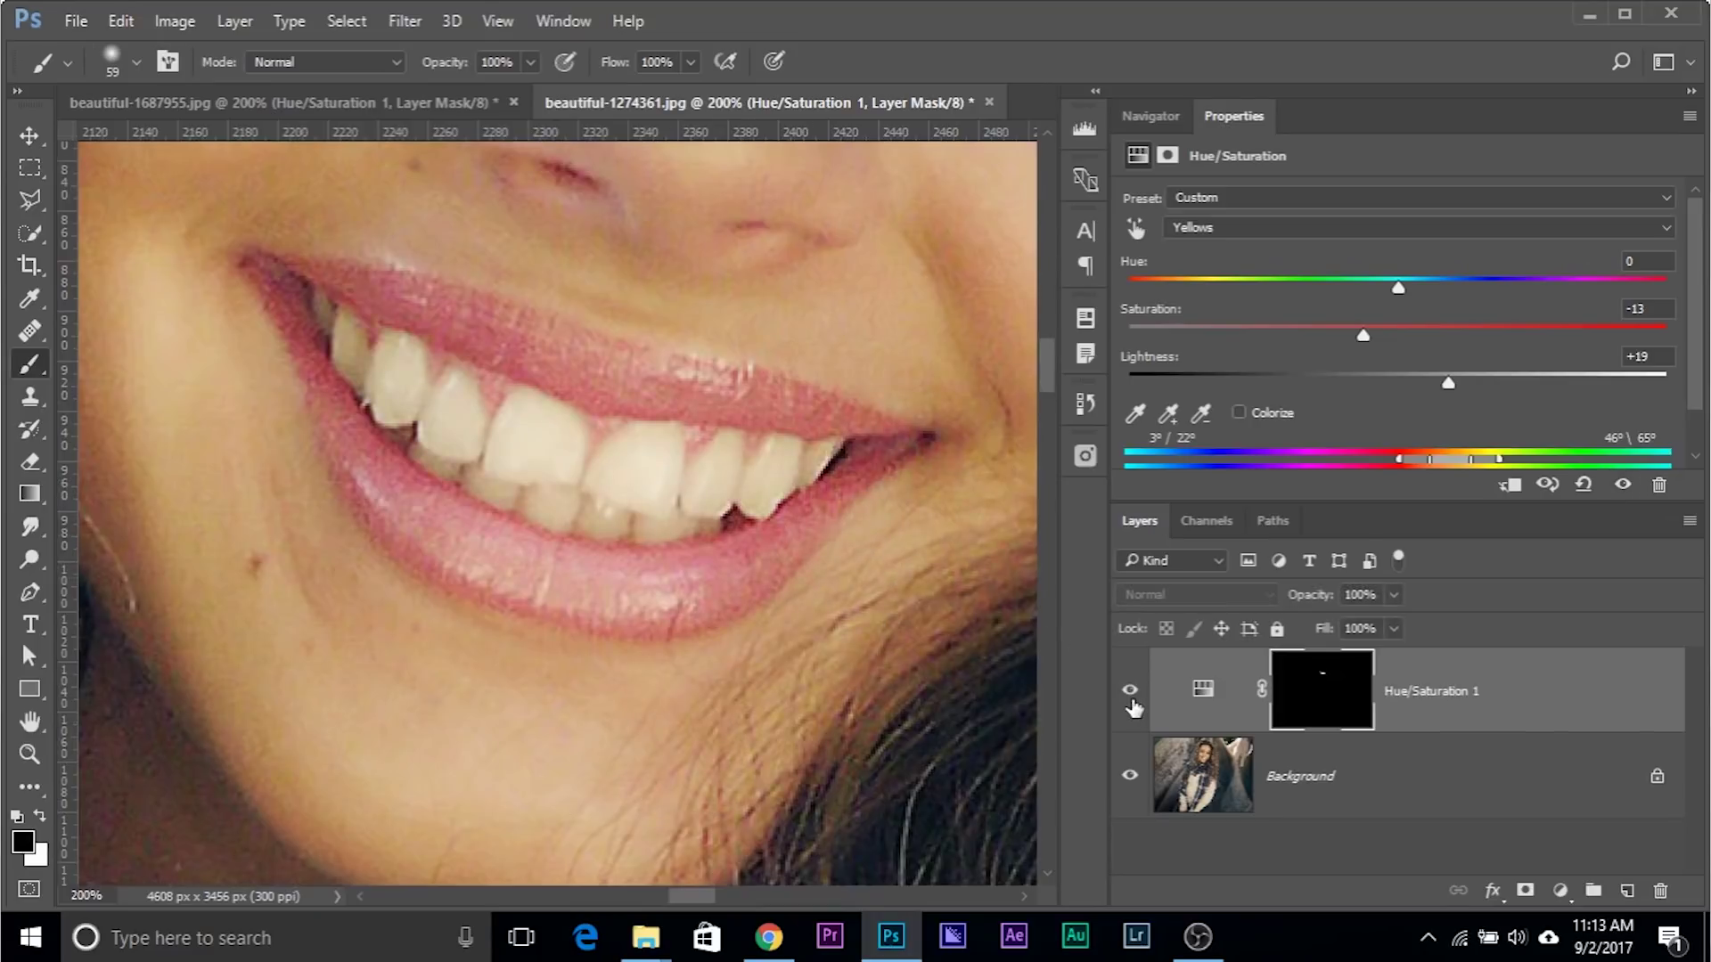
click(1130, 691)
key(ctrl+minus)
key(ctrl+minus)
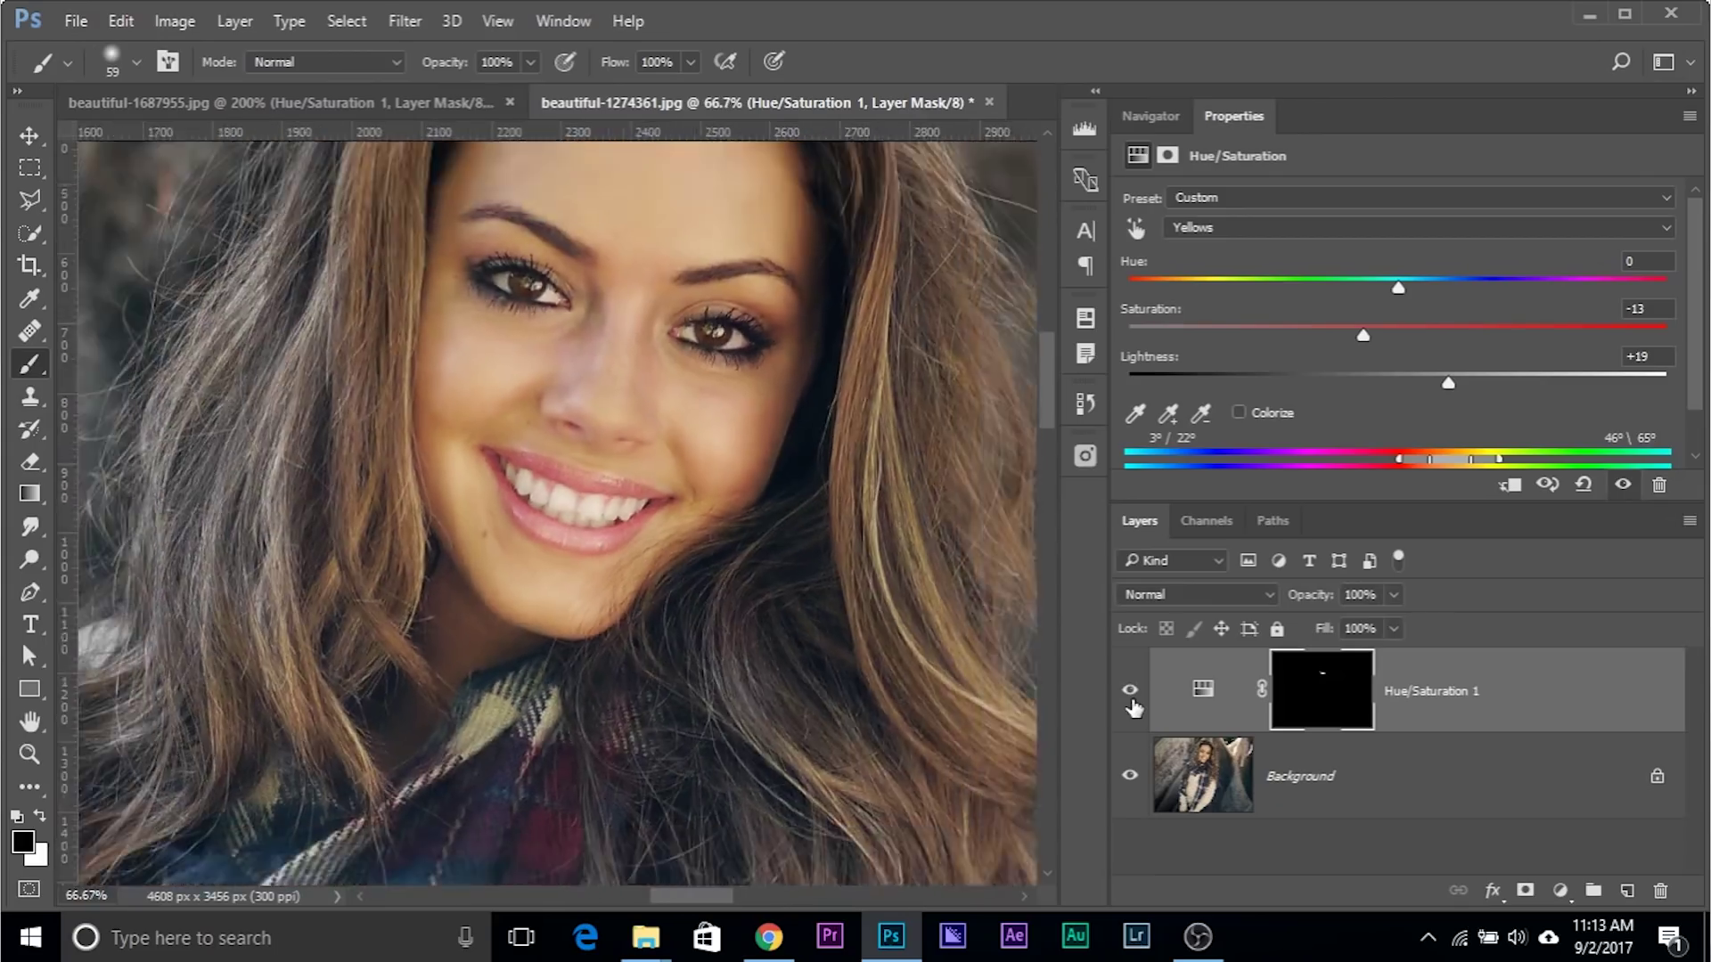